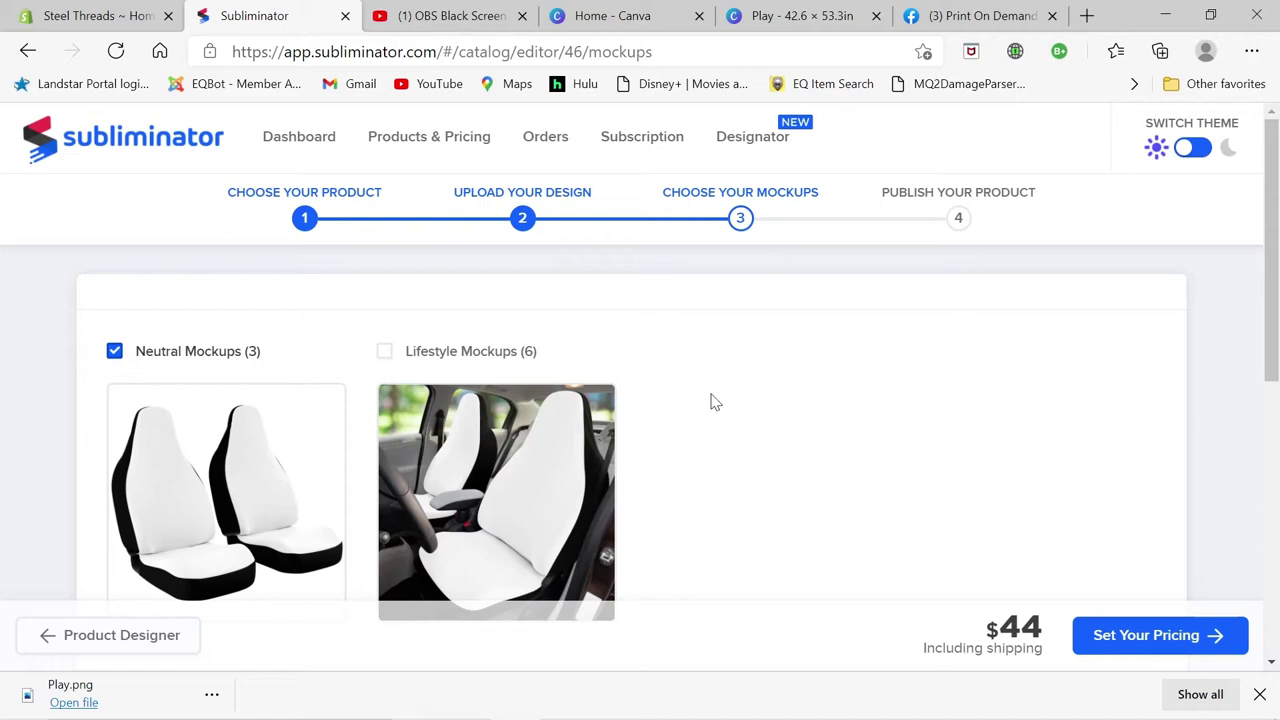
Step: Go back from the design upload step to the Subliminator product catalog
scroll(728, 362, down, 1)
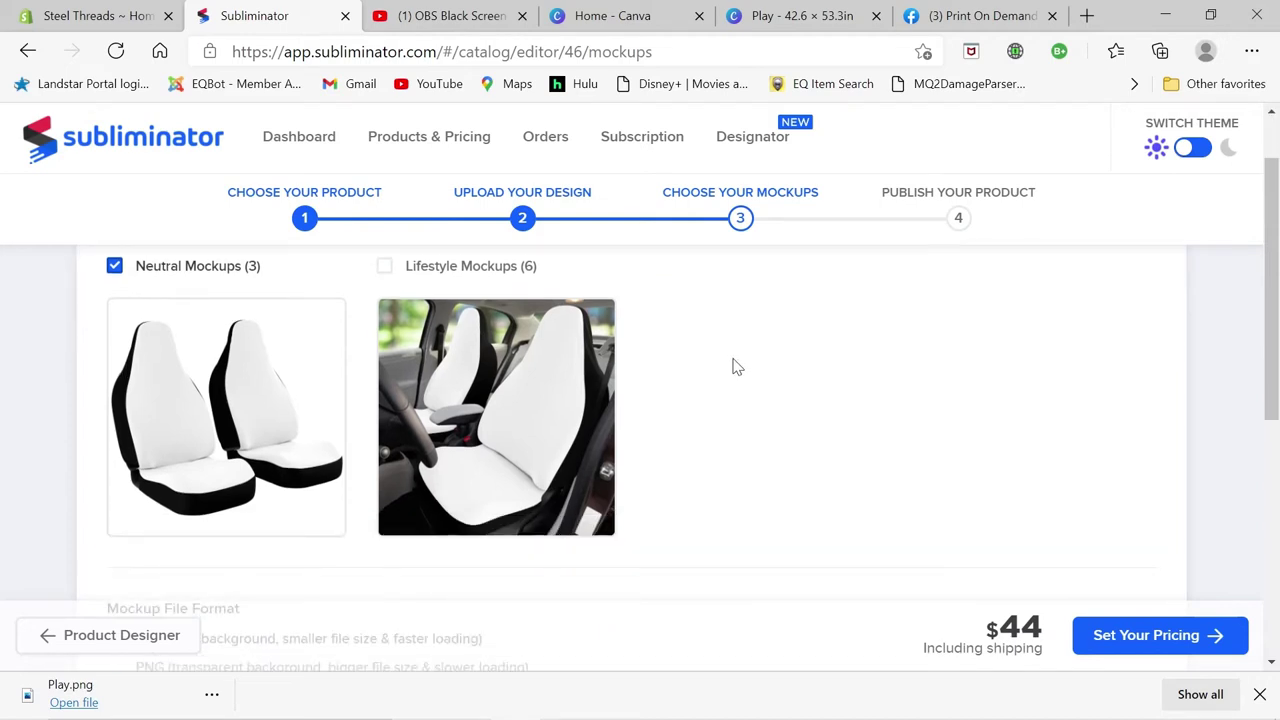
scroll(735, 366, down, 2)
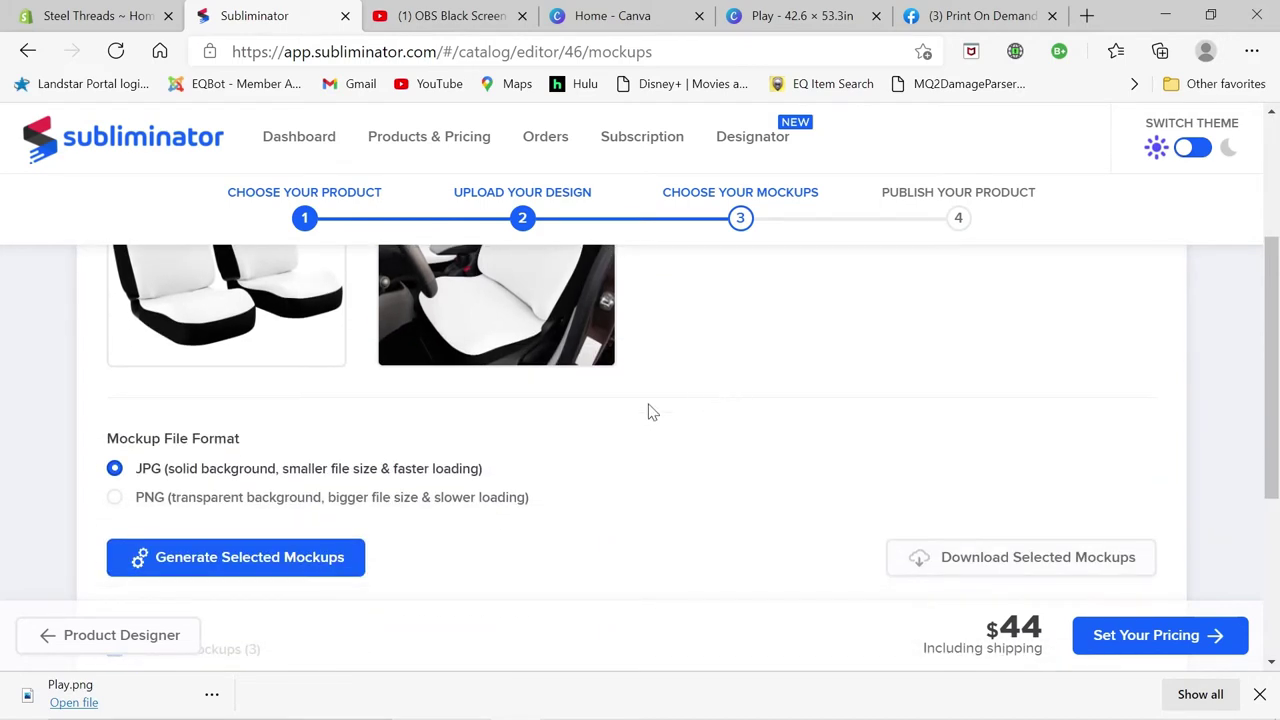
scroll(650, 411, up, 3)
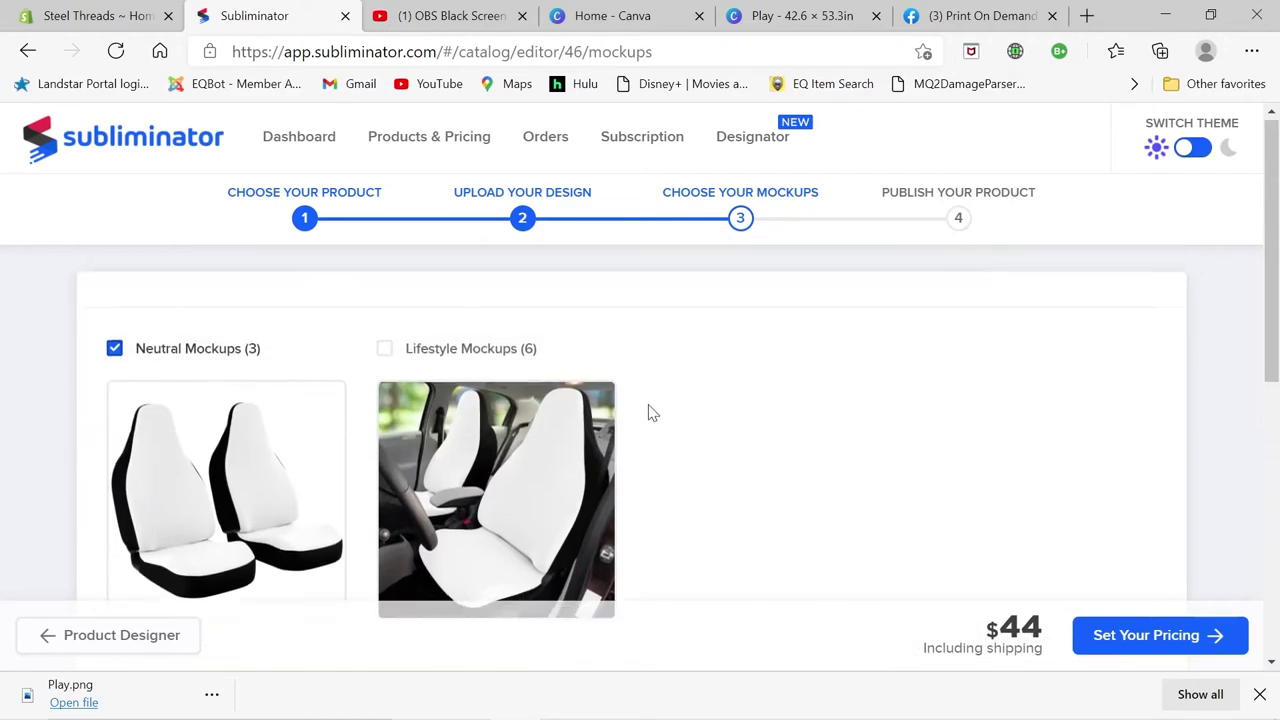
click(28, 51)
click(28, 51)
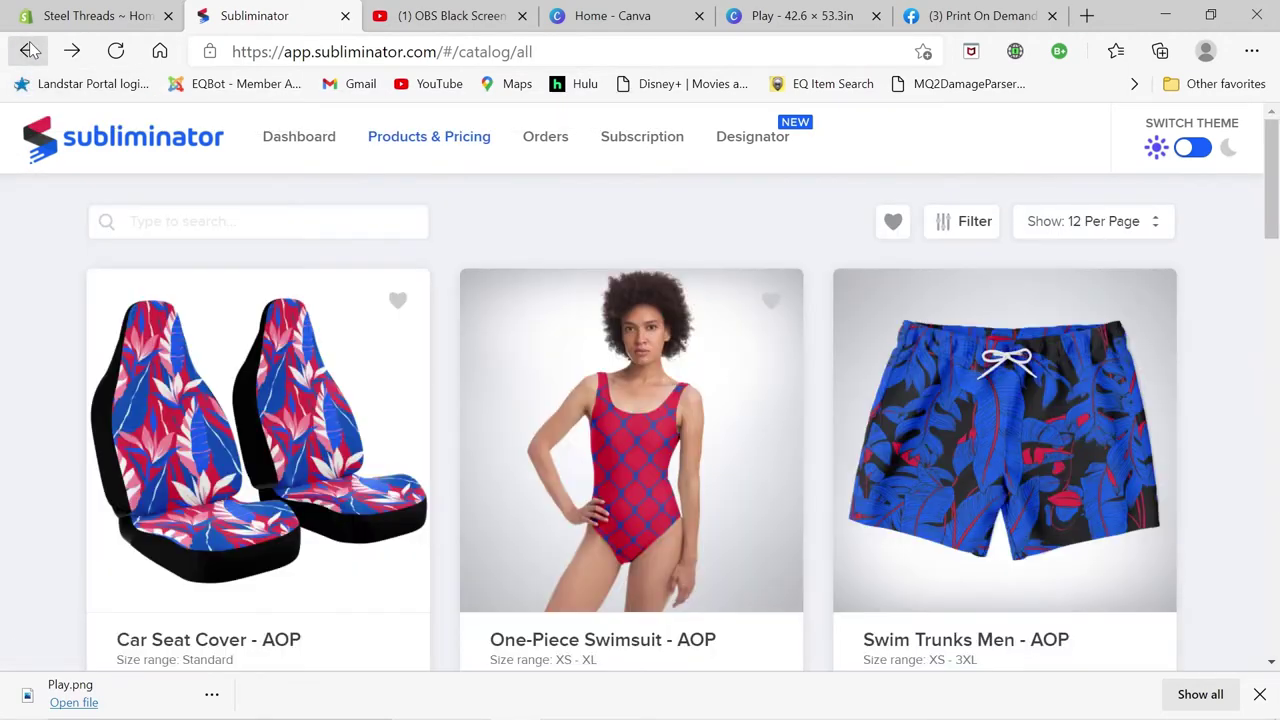
scroll(322, 300, down, 3)
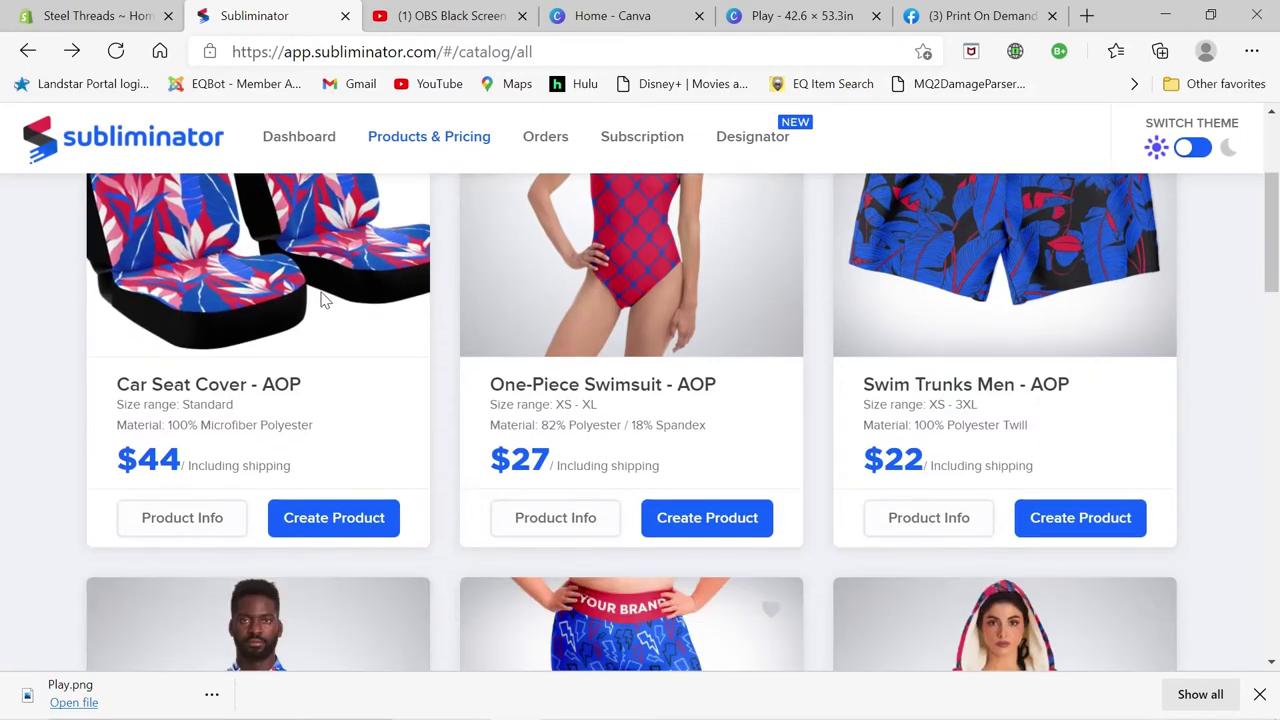
Step: Download the Car Seat Cover design template zip from its product info page
click(217, 517)
scroll(575, 340, down, 1)
scroll(575, 345, down, 10)
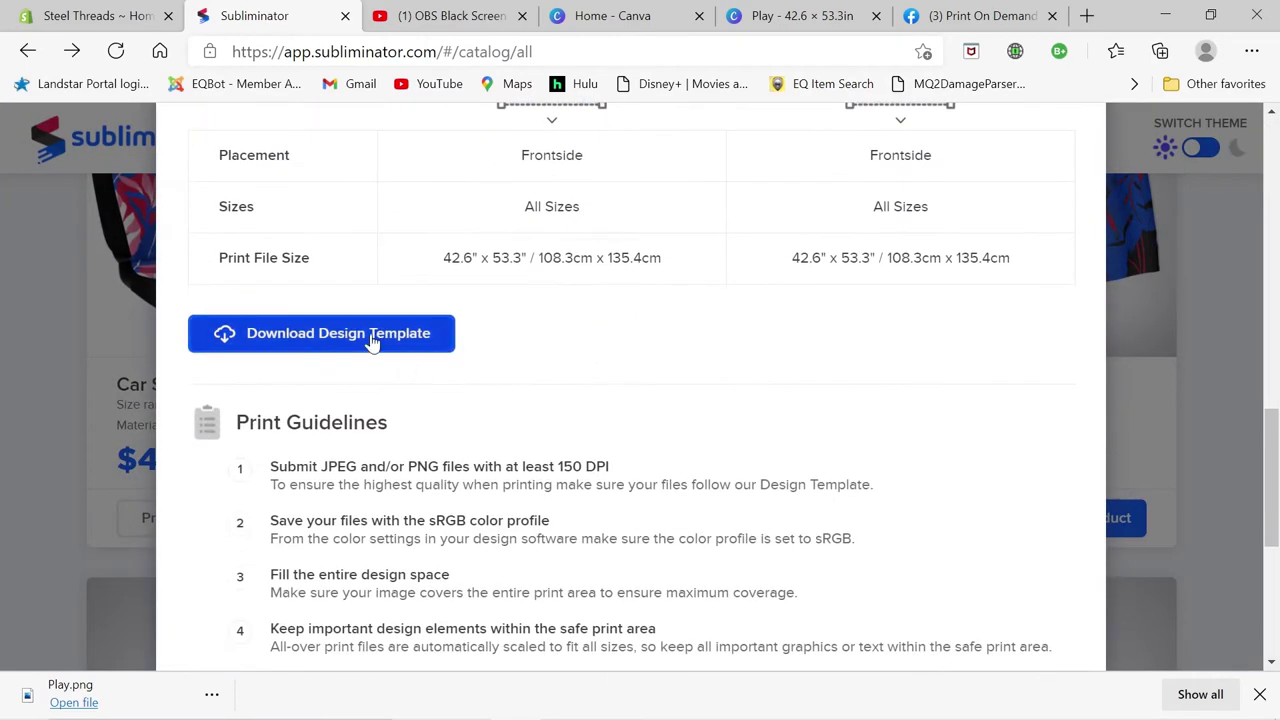
click(372, 336)
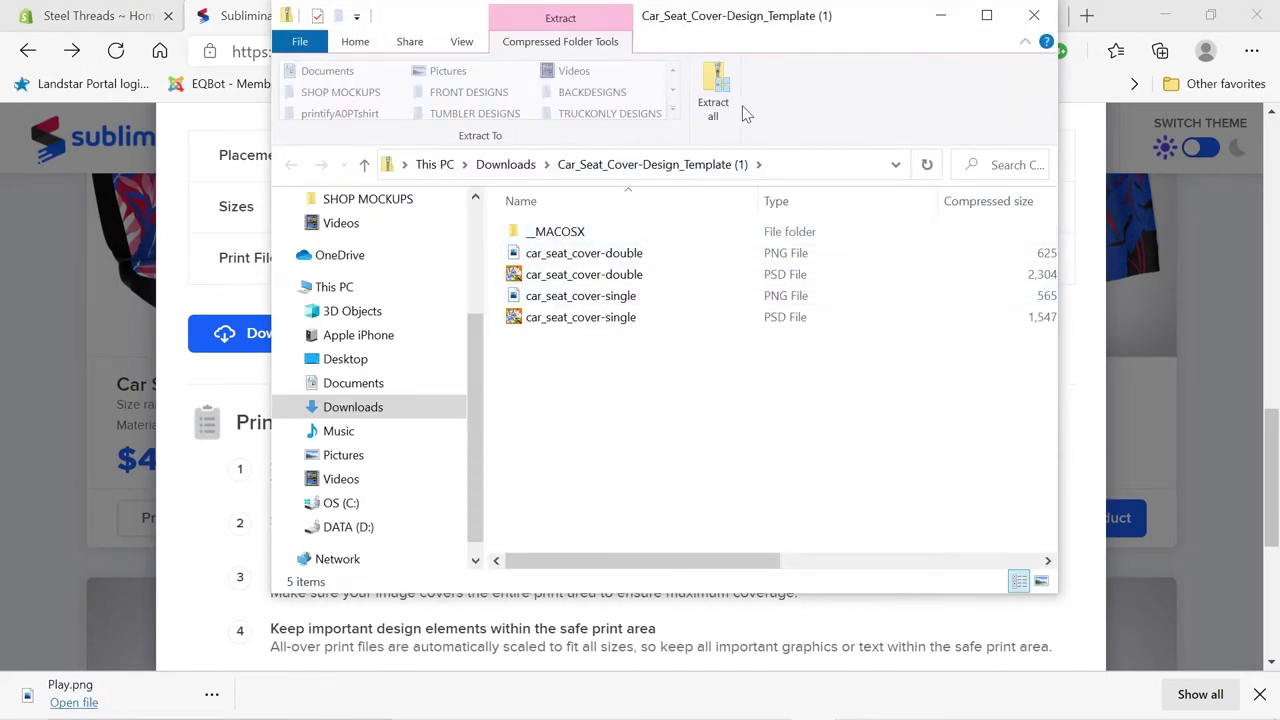
Step: Extract all files from the Car_Seat_Cover-Design_Template zip, then close the Explorer window
click(713, 105)
click(806, 582)
click(1030, 18)
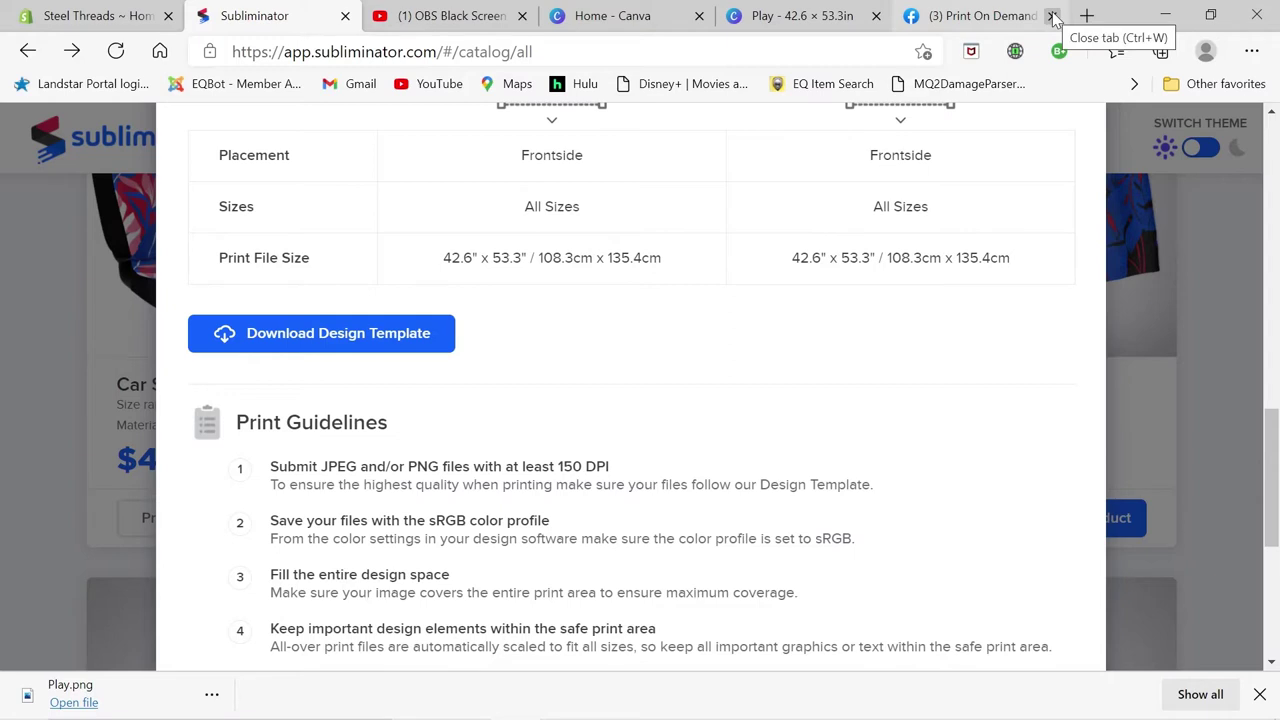
Step: Enter a custom Canva design size of 42.6 × 53.3 inches
scroll(740, 272, up, 2)
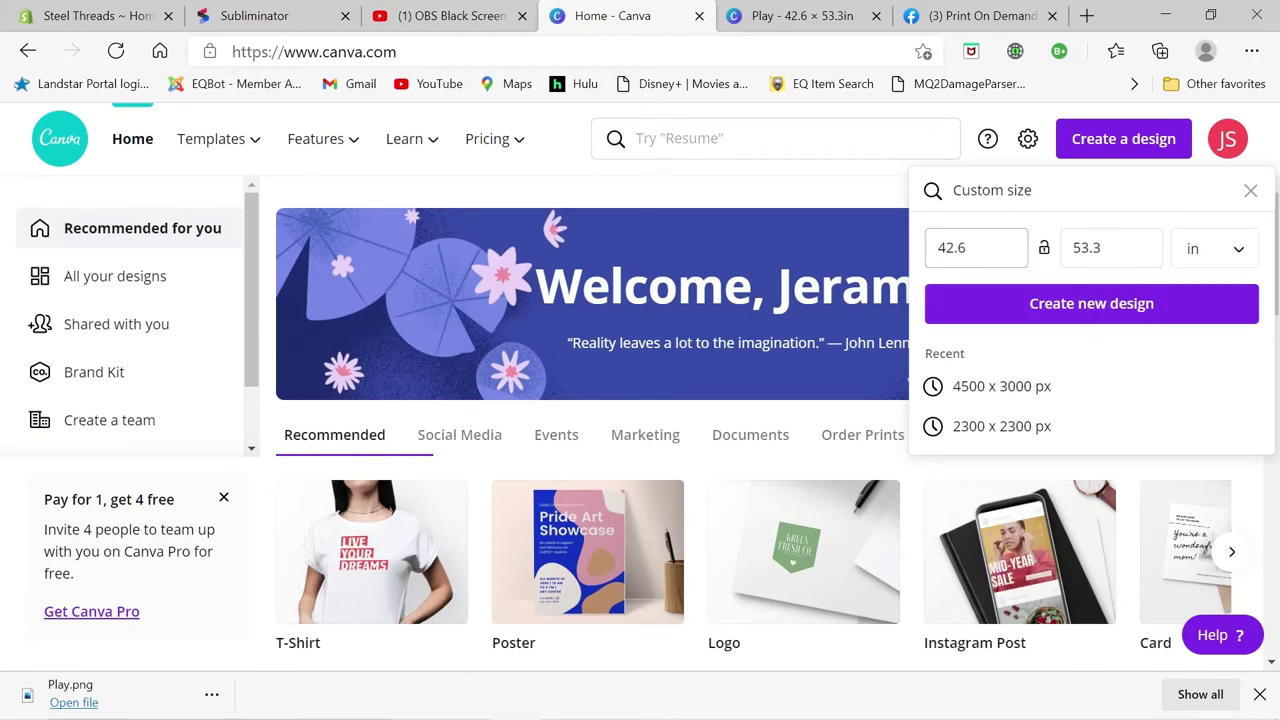
click(1110, 248)
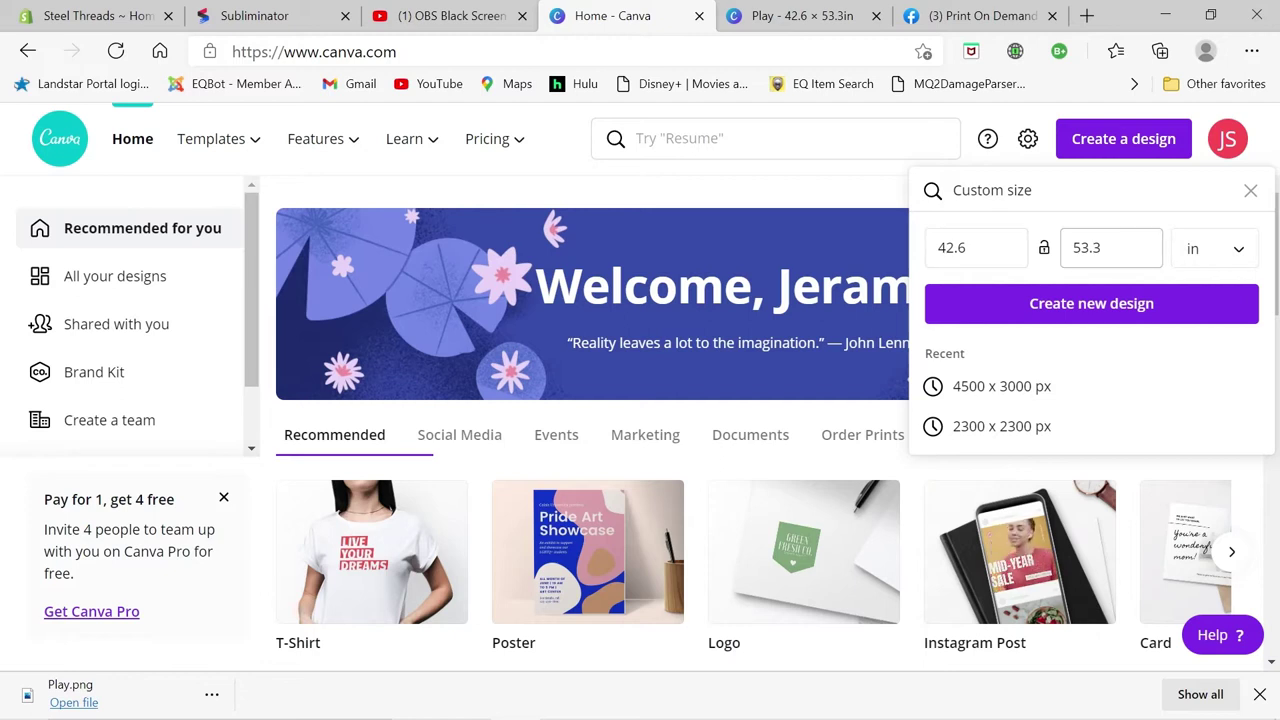
Step: Create the blank 42.6 × 53.3 in Canva design
click(1103, 316)
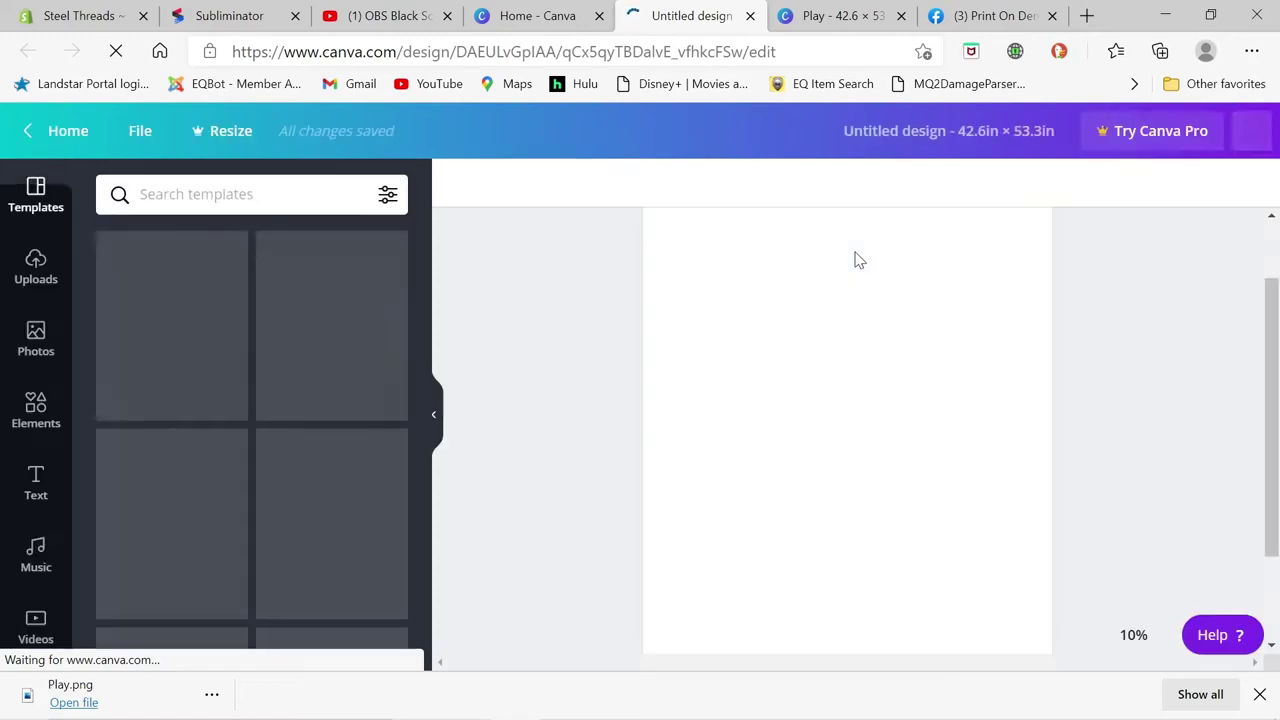
scroll(845, 320, up, 2)
scroll(851, 340, down, 2)
scroll(853, 345, up, 2)
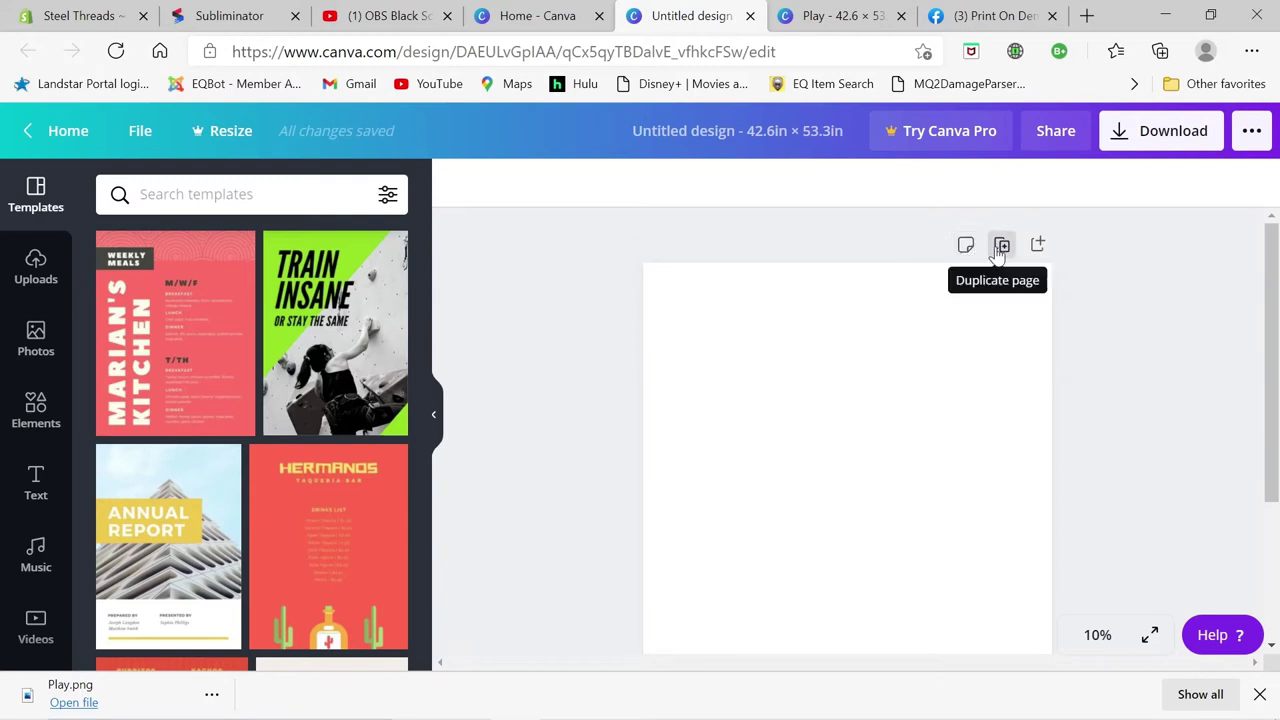
scroll(963, 309, down, 2)
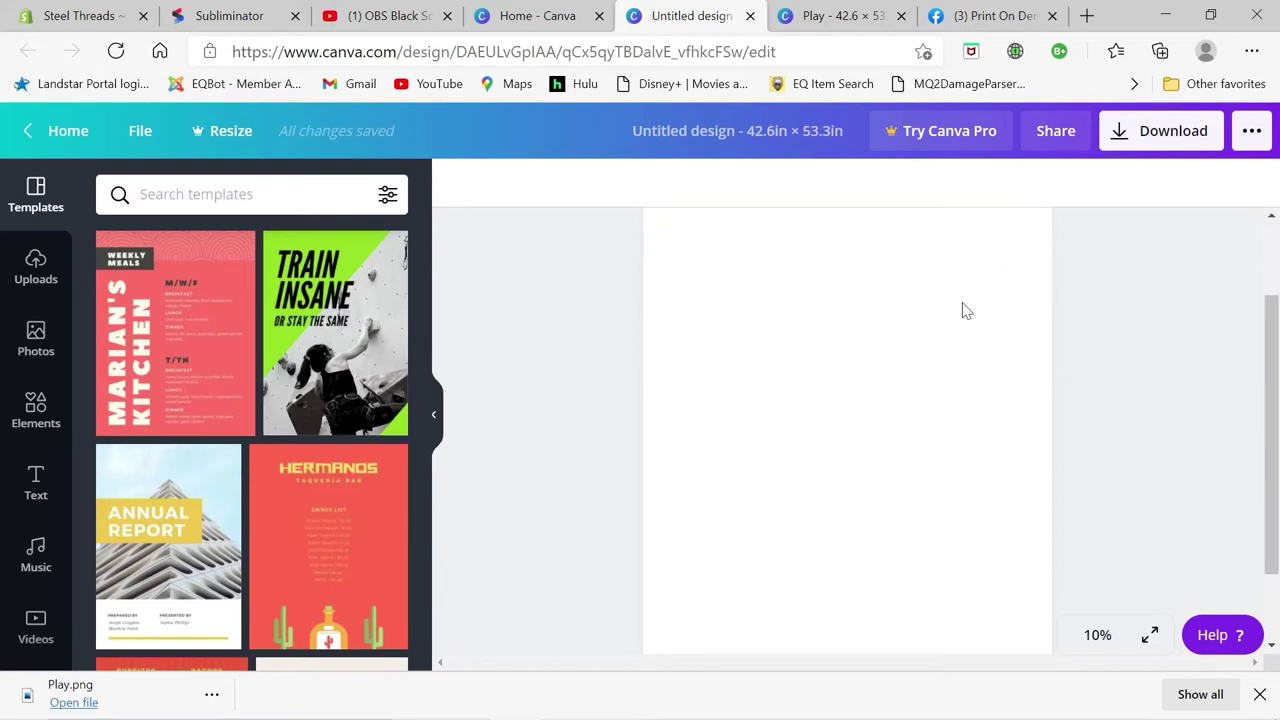
scroll(963, 309, up, 1)
scroll(963, 309, down, 2)
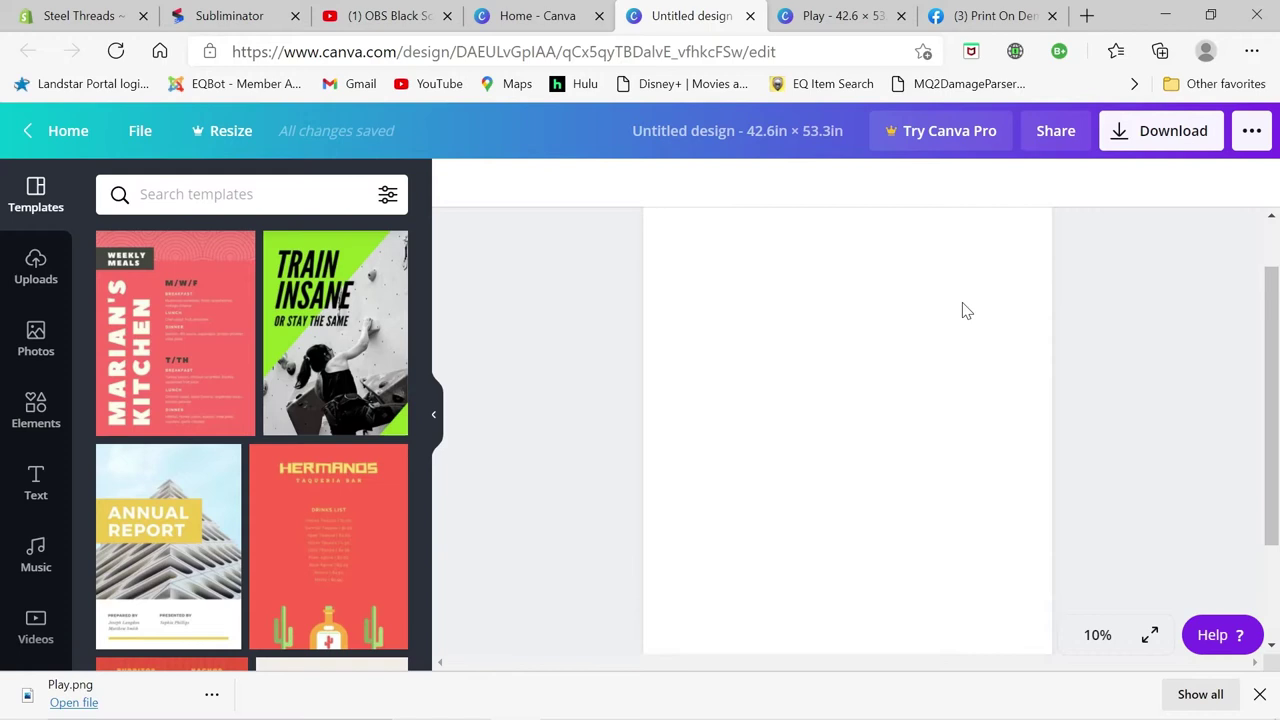
Step: Upload car_seat_cover-single from the extracted template folder into Canva
click(34, 264)
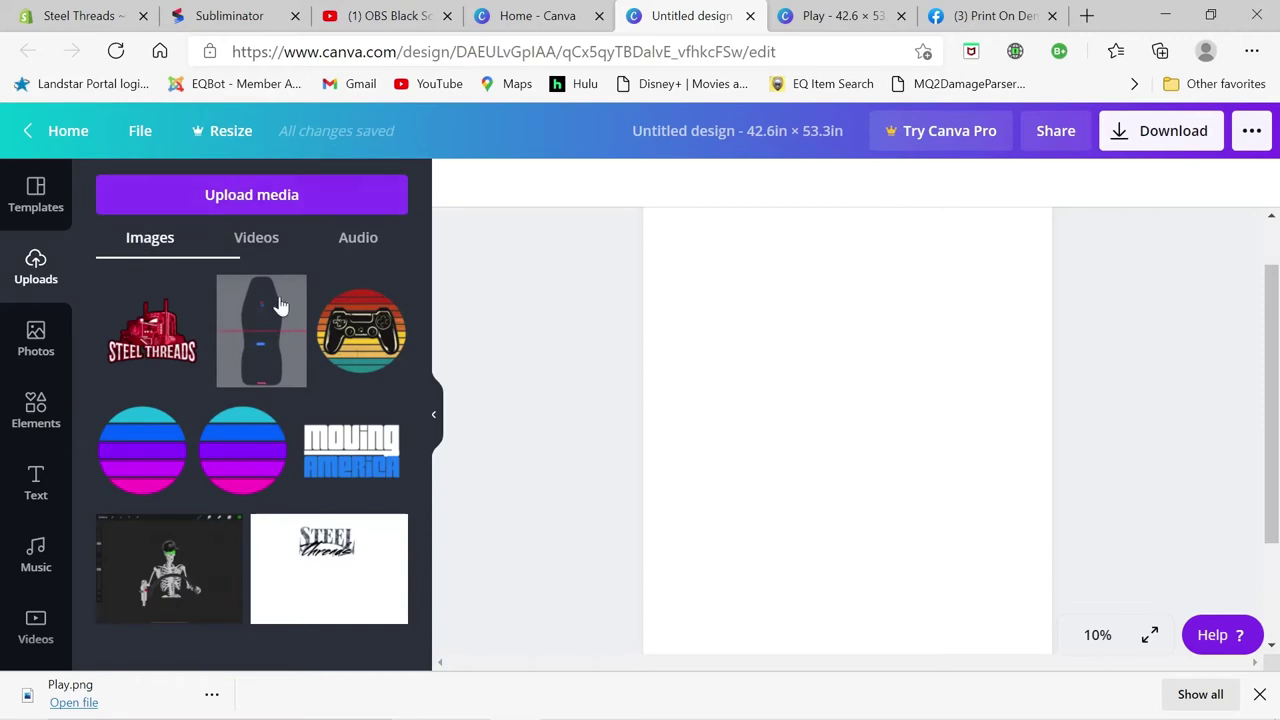
click(249, 200)
click(131, 316)
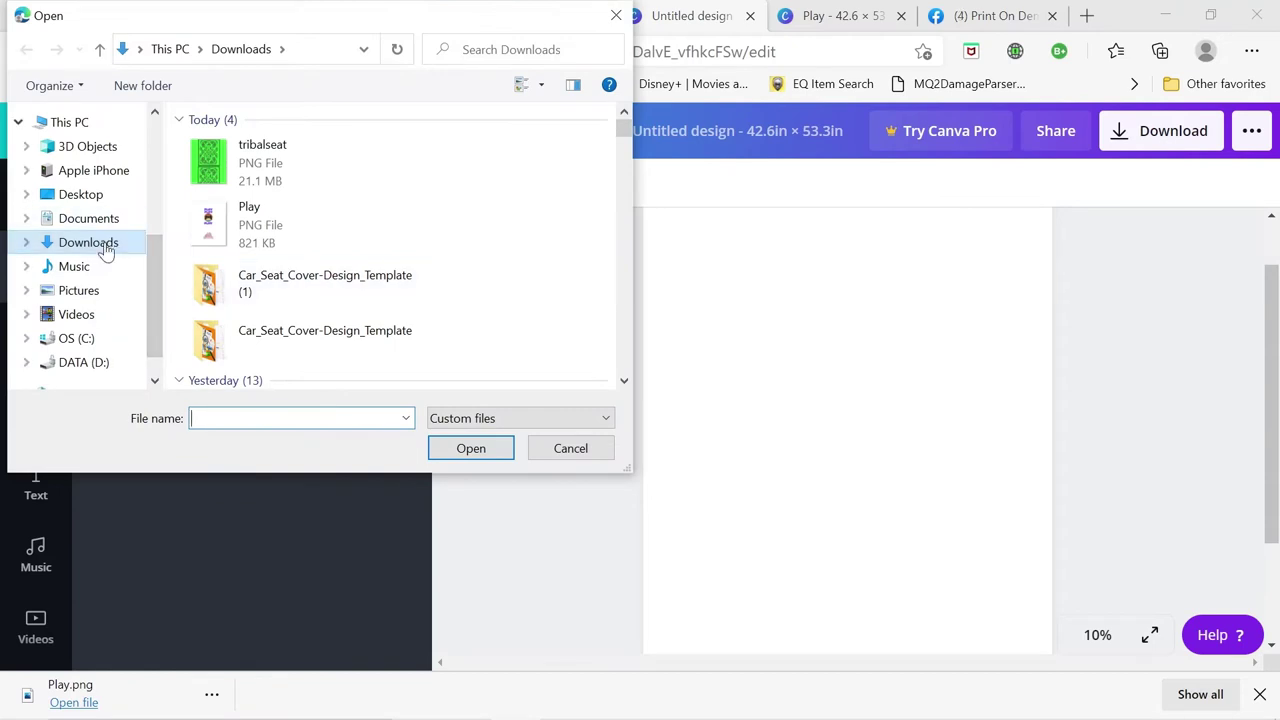
double_click(285, 283)
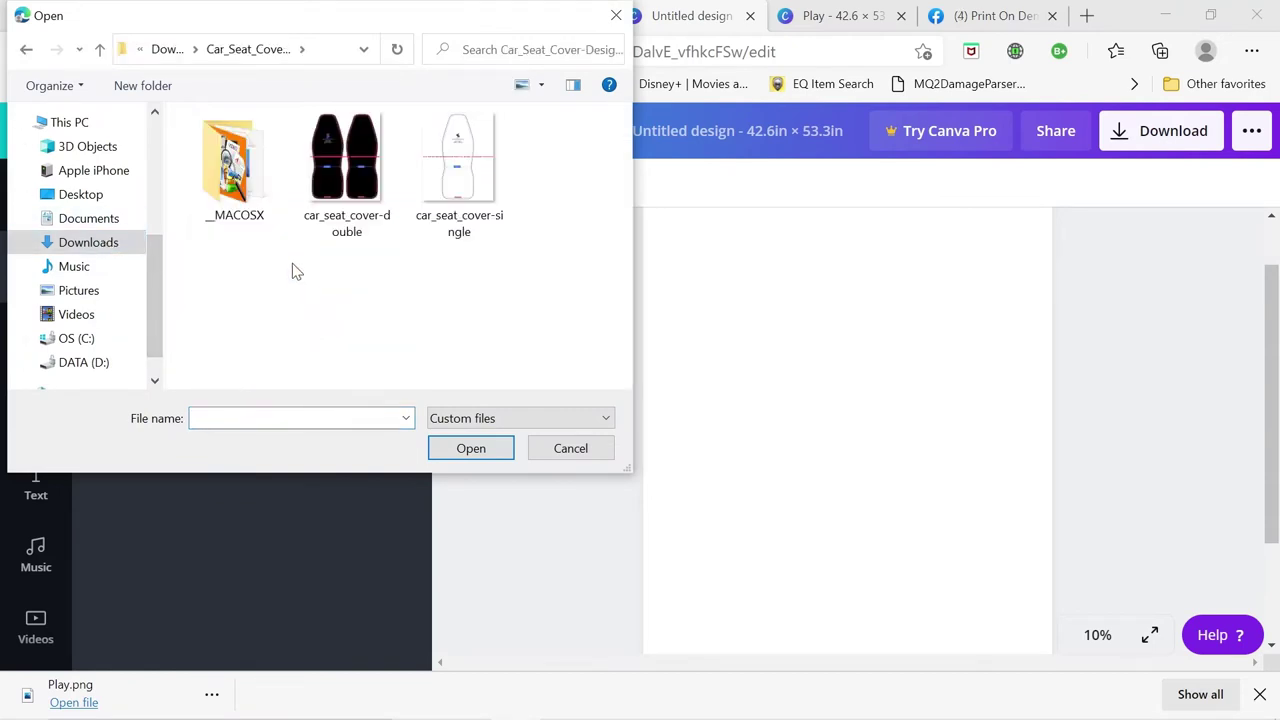
double_click(231, 193)
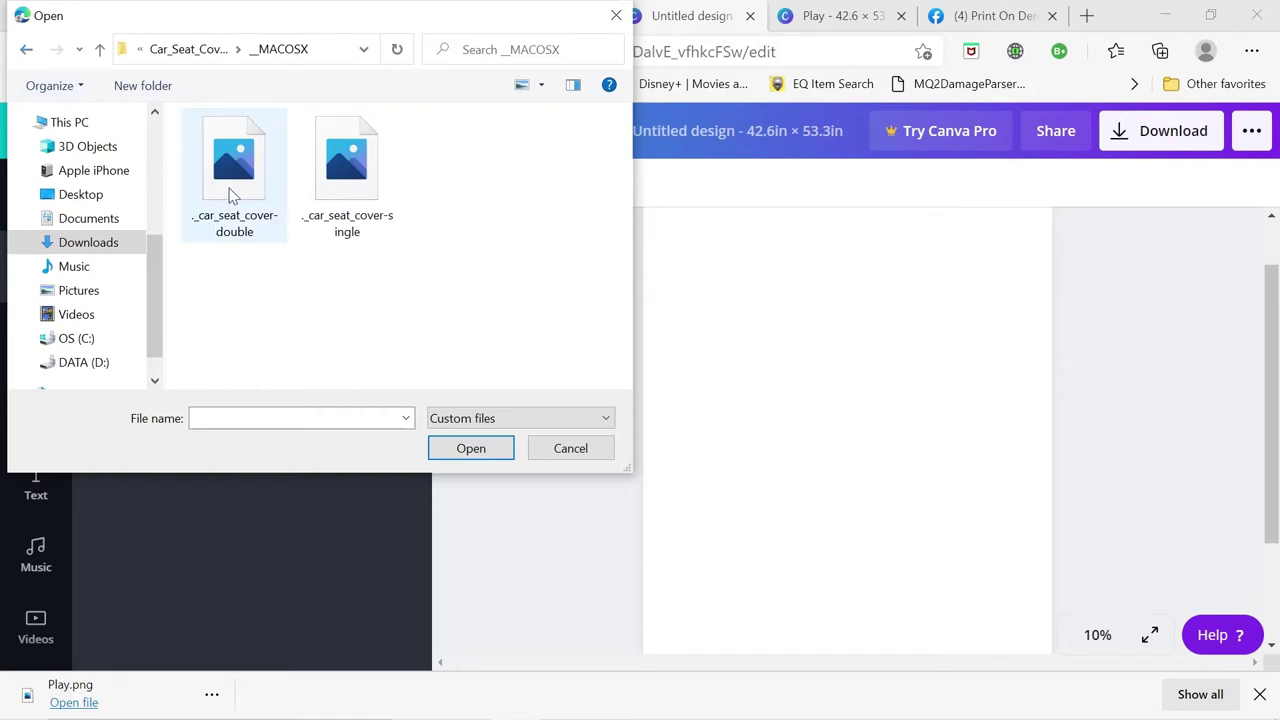
click(27, 52)
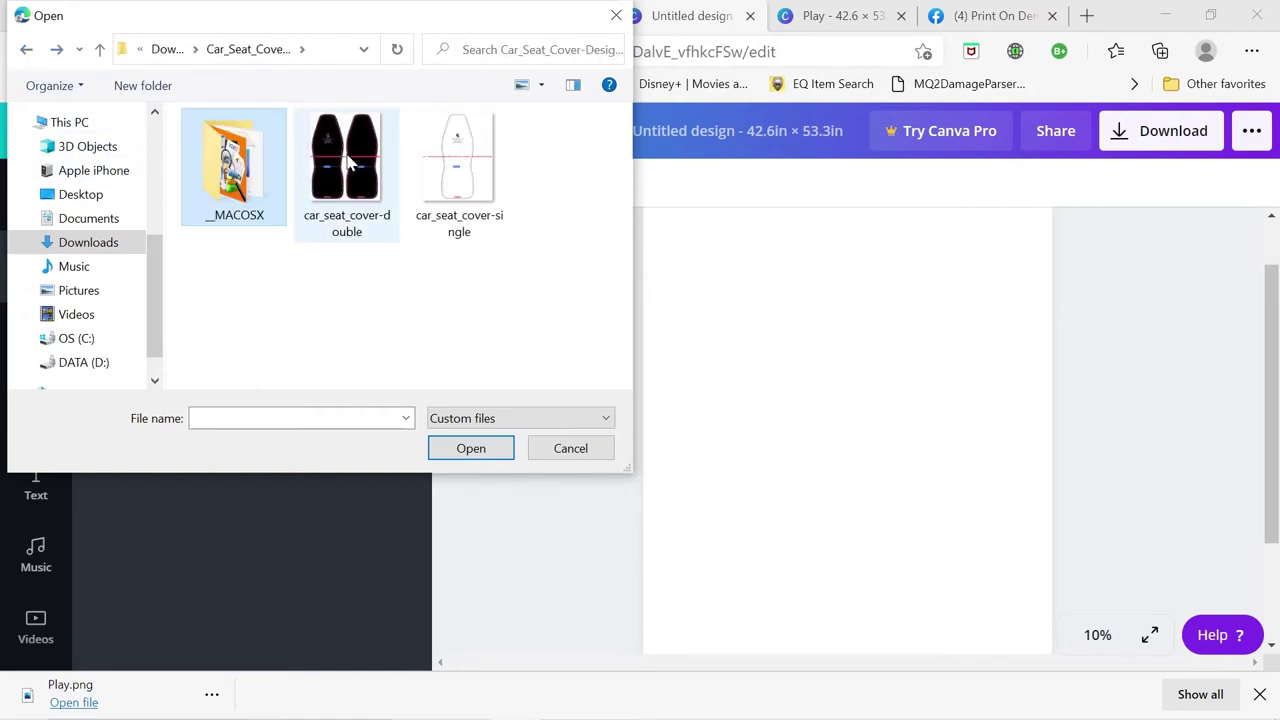
double_click(459, 160)
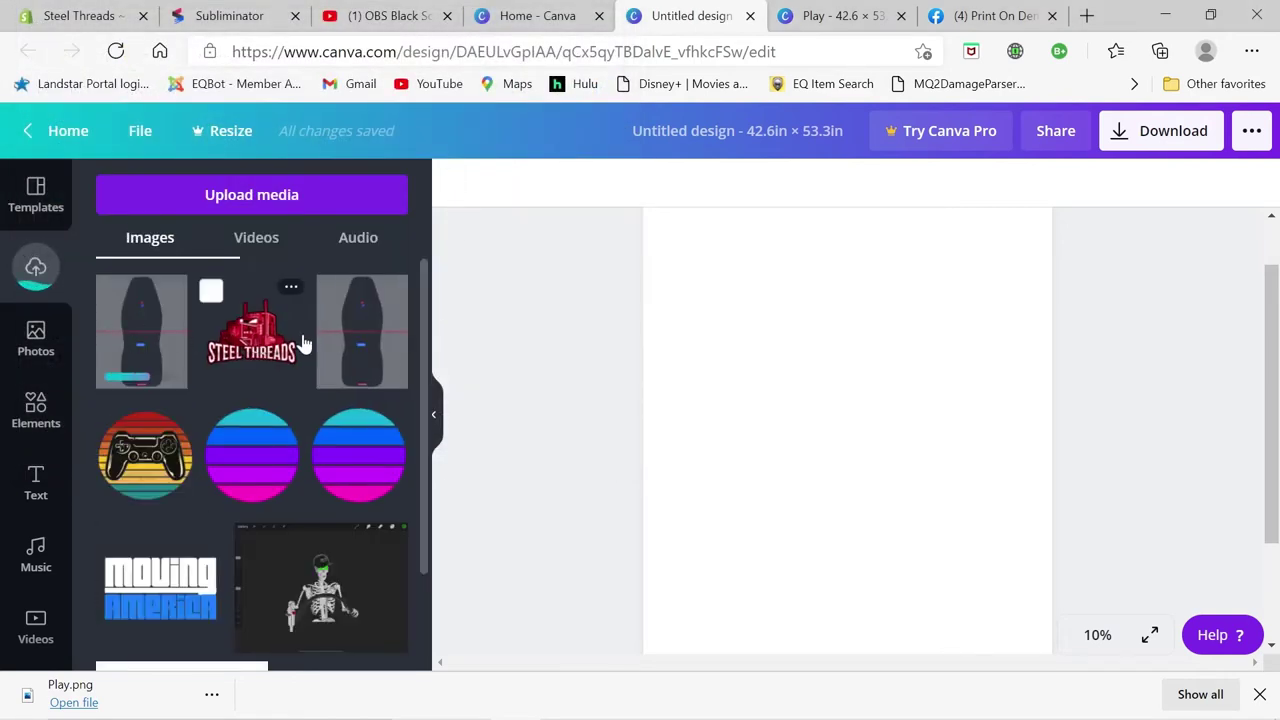
Step: Place the car seat cover template on the page and resize it to fill the page edge to edge
drag(370, 333, 770, 307)
scroll(1010, 333, up, 1)
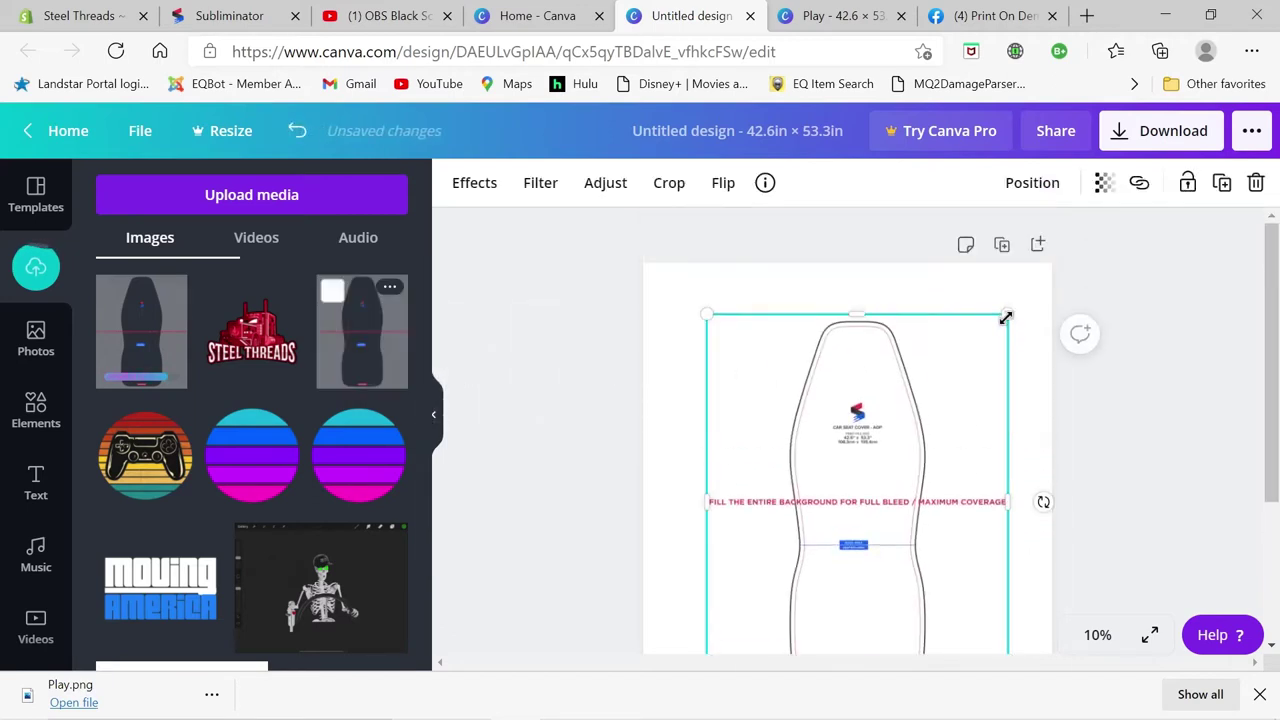
drag(1006, 317, 1047, 265)
drag(707, 265, 679, 229)
drag(836, 359, 821, 399)
drag(1032, 270, 1057, 220)
drag(929, 363, 915, 393)
scroll(915, 393, down, 2)
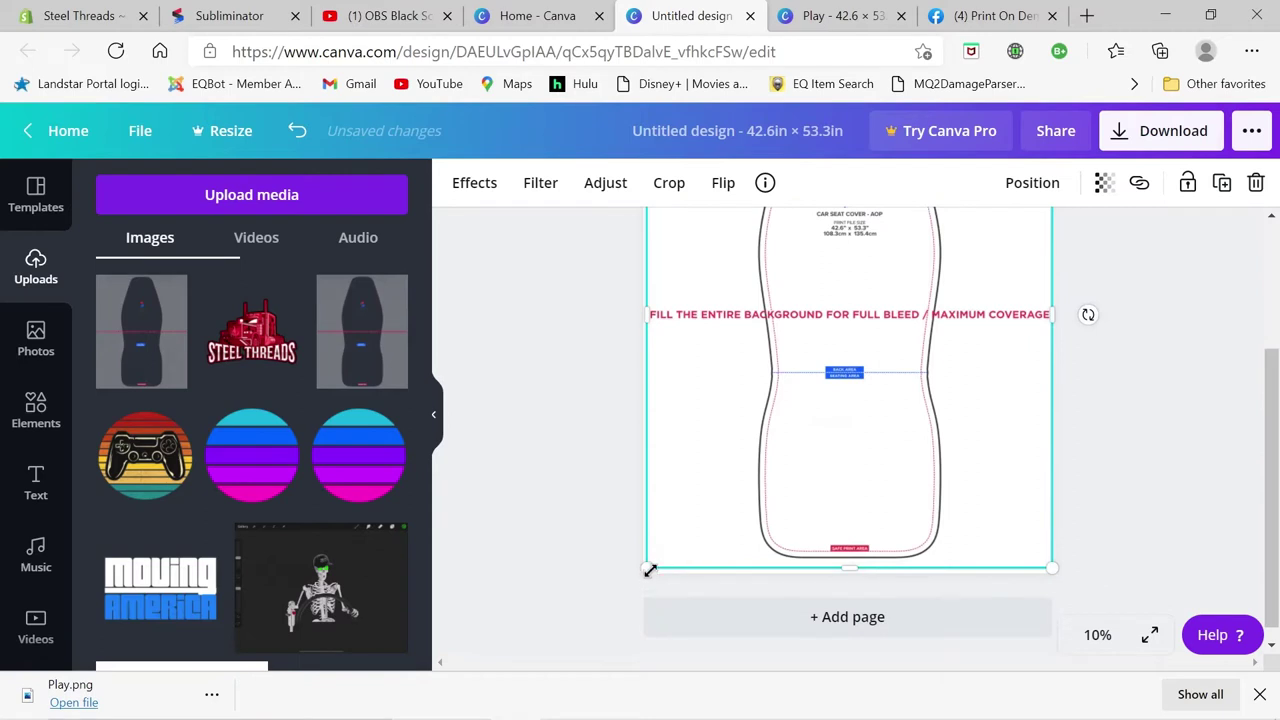
drag(649, 571, 646, 574)
scroll(762, 525, up, 2)
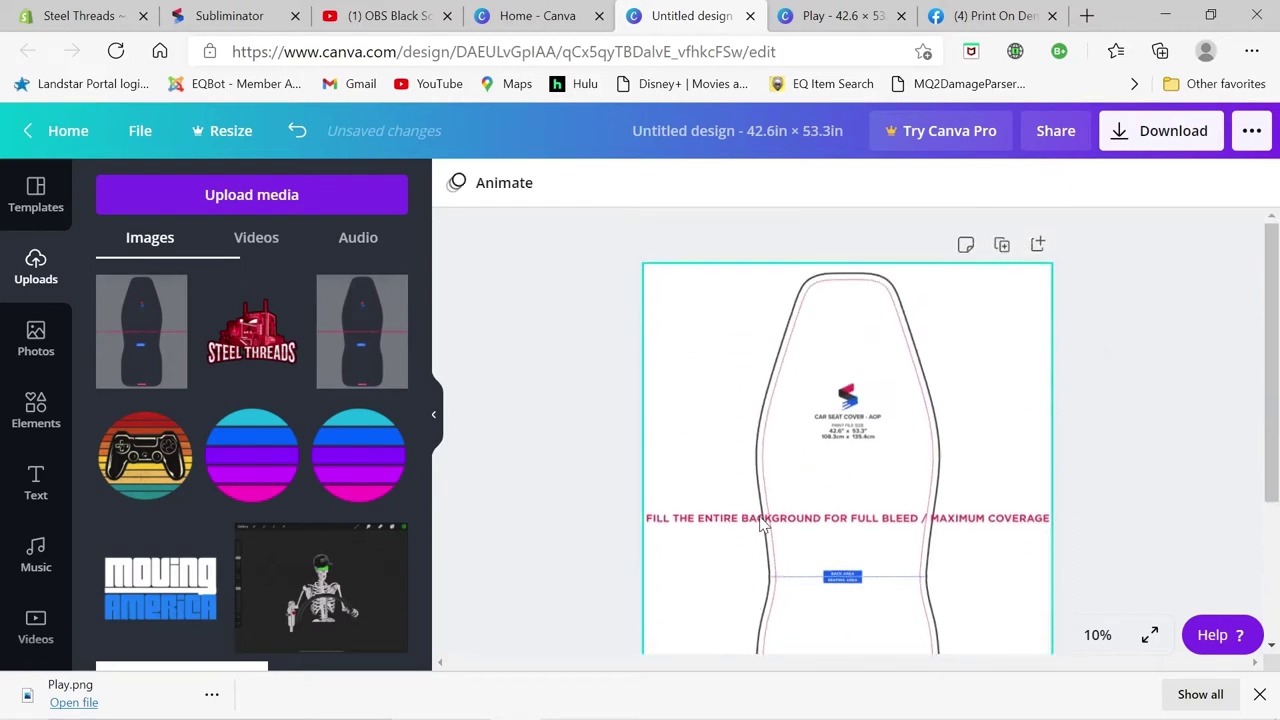
scroll(787, 397, down, 2)
scroll(789, 394, up, 1)
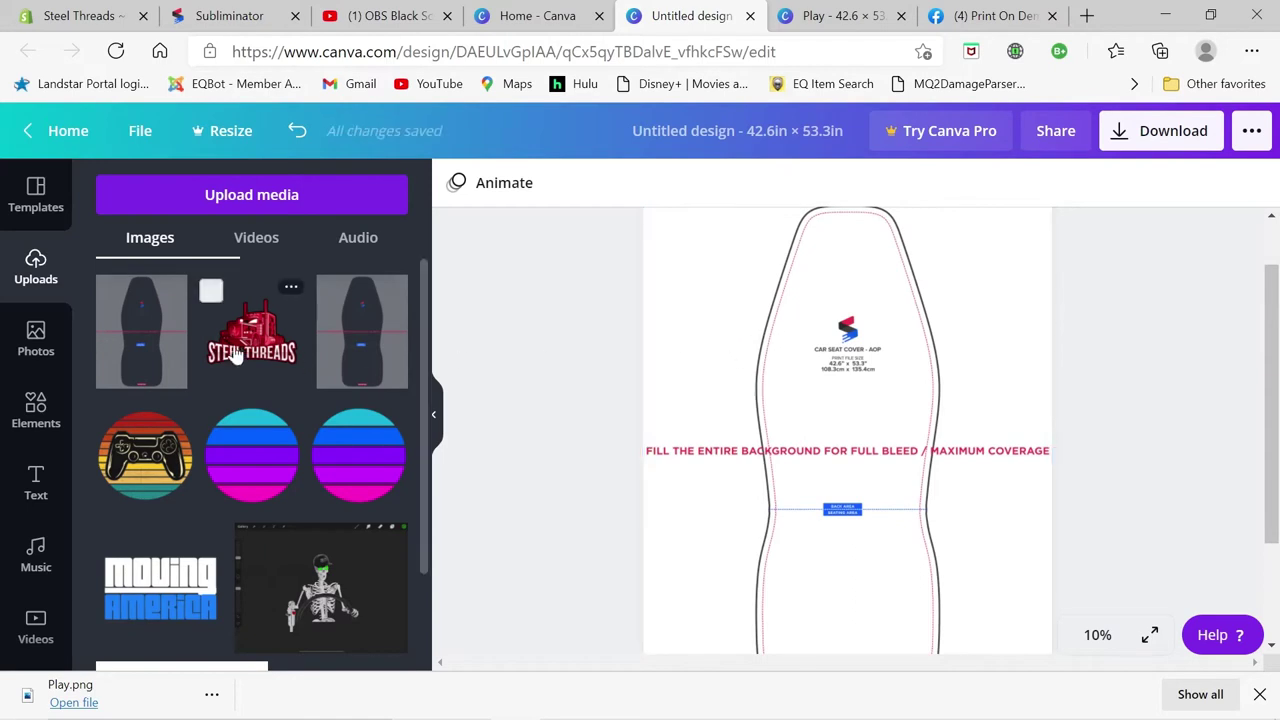
Step: Add the Steel Threads logo to the page, shrink it and centre it horizontally
drag(230, 350, 822, 437)
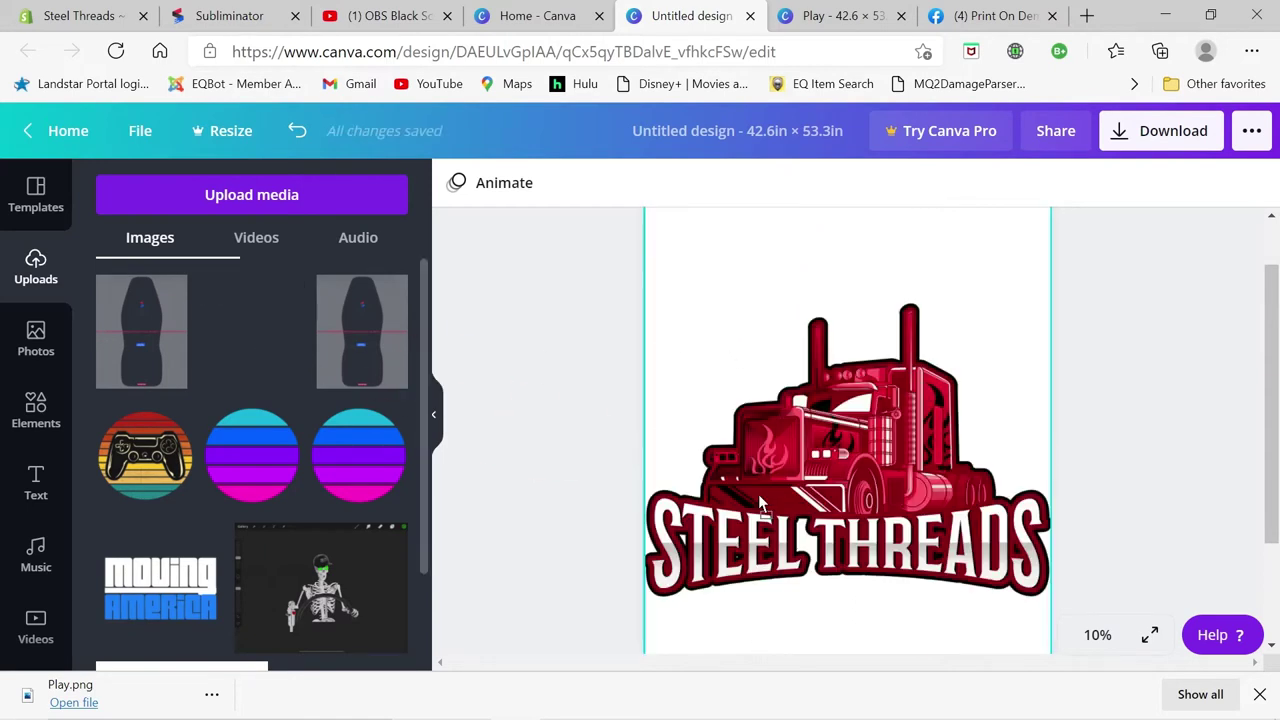
scroll(833, 427, up, 1)
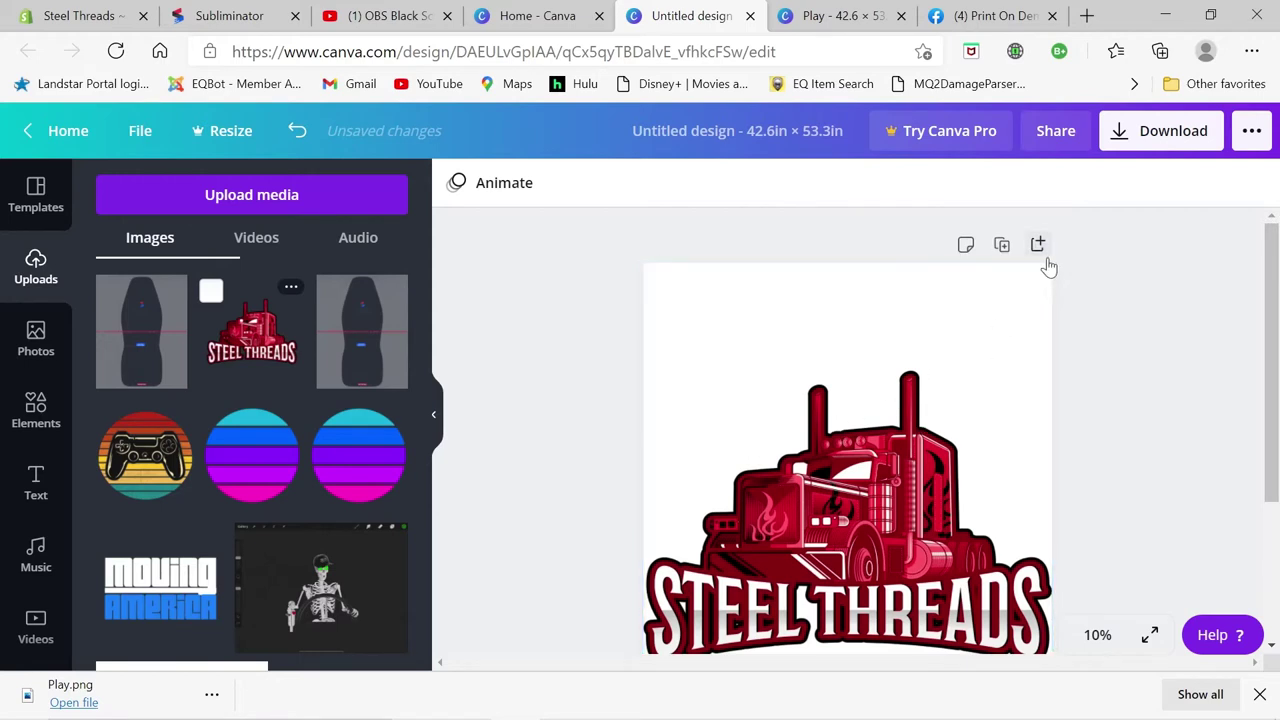
drag(1050, 271, 850, 498)
scroll(846, 434, down, 3)
drag(733, 437, 848, 428)
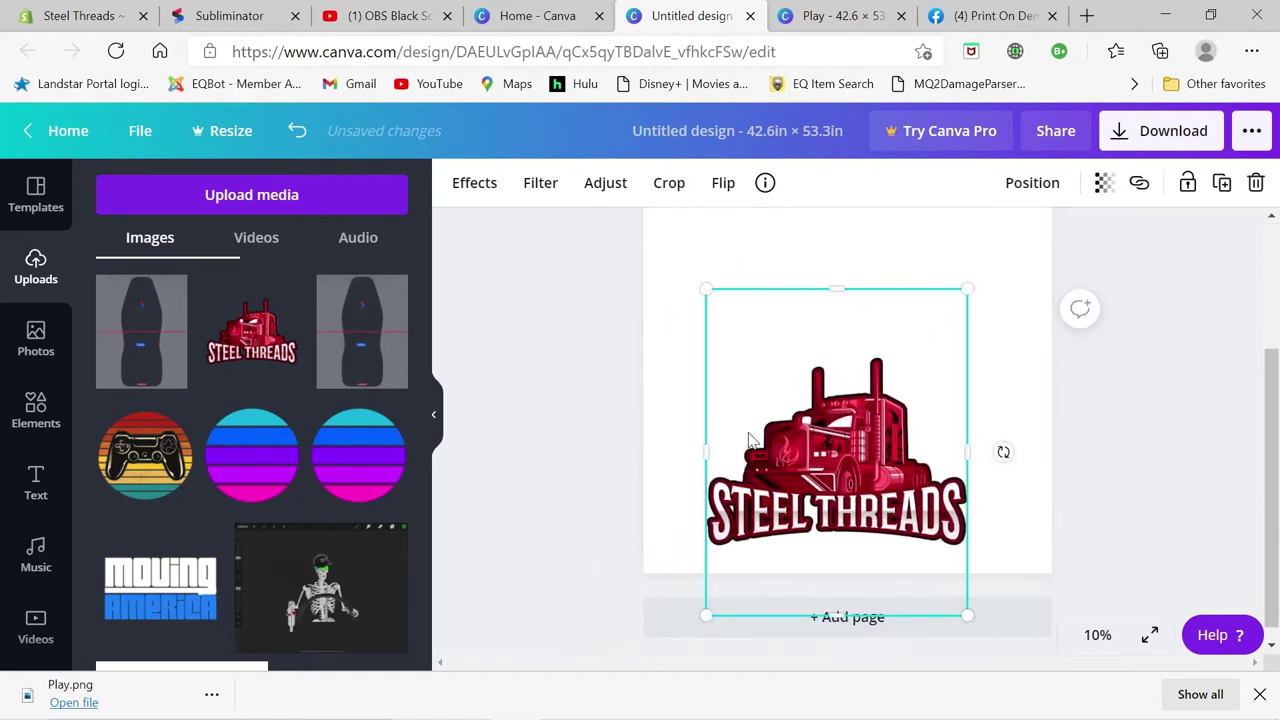
Step: Bring the seat cover template back onto the page and enlarge it to fill the page
drag(323, 334, 729, 294)
scroll(940, 360, up, 3)
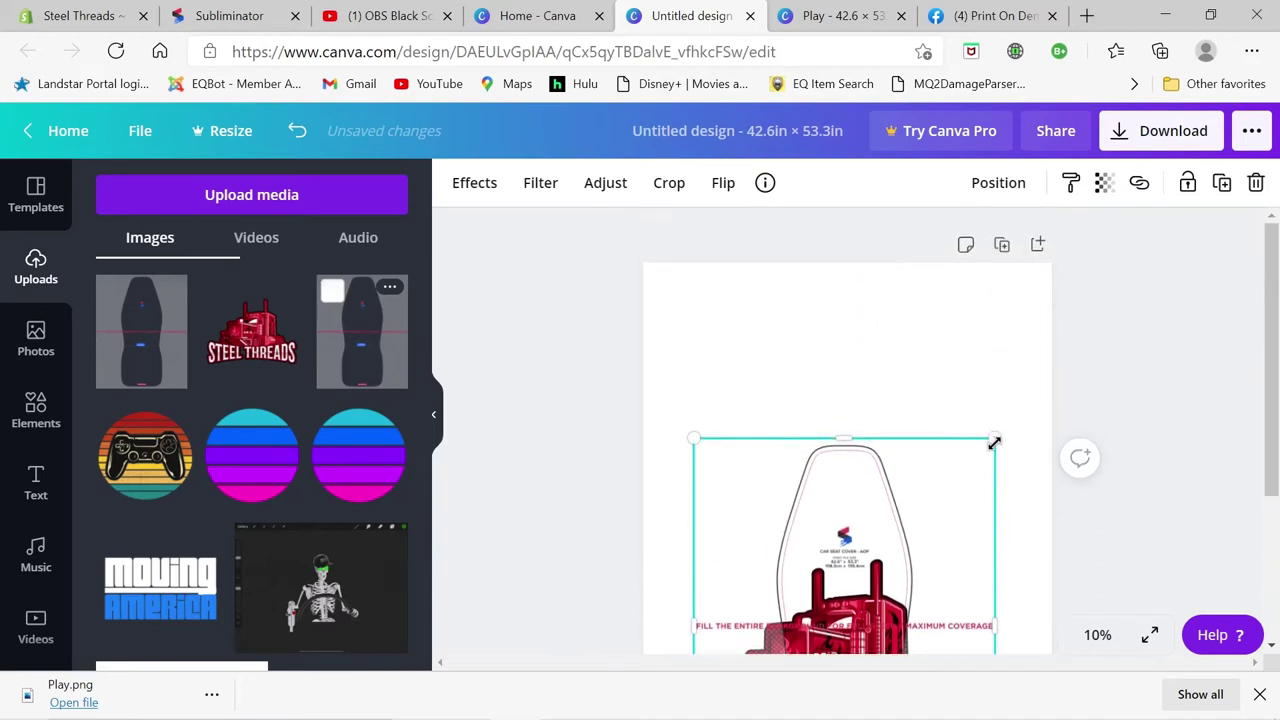
drag(994, 442, 1042, 255)
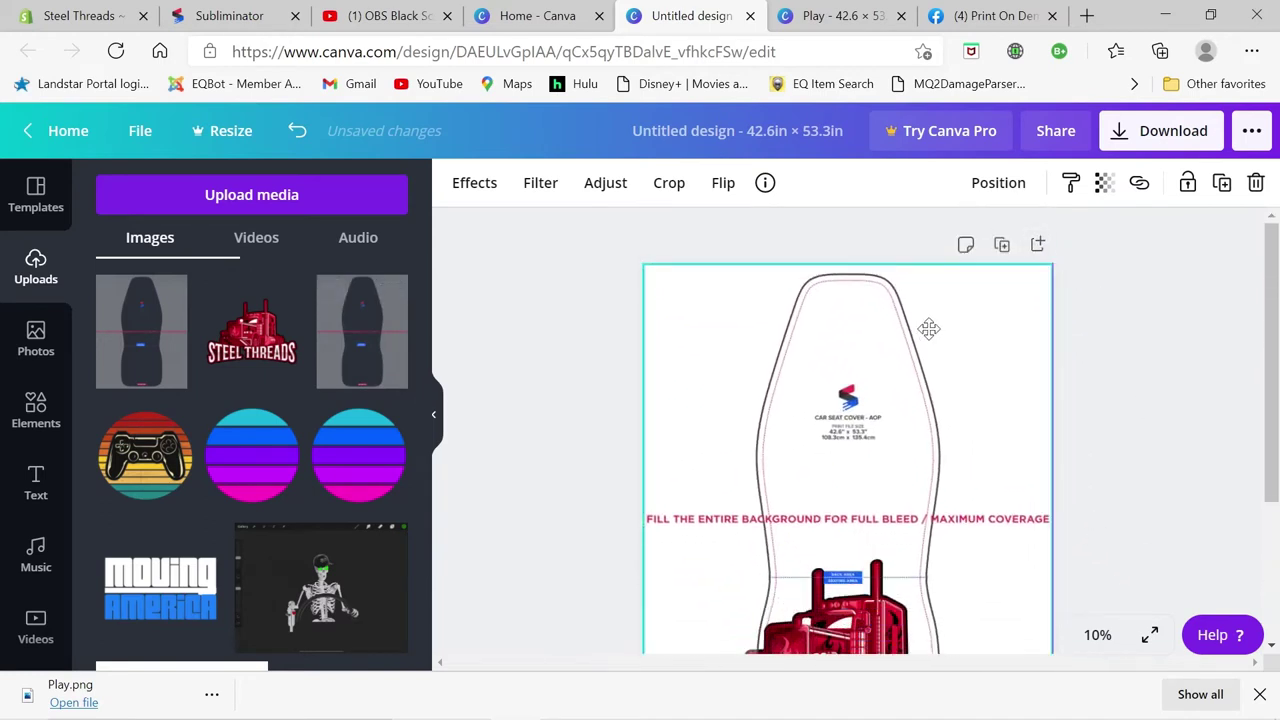
scroll(943, 349, down, 4)
scroll(943, 349, up, 3)
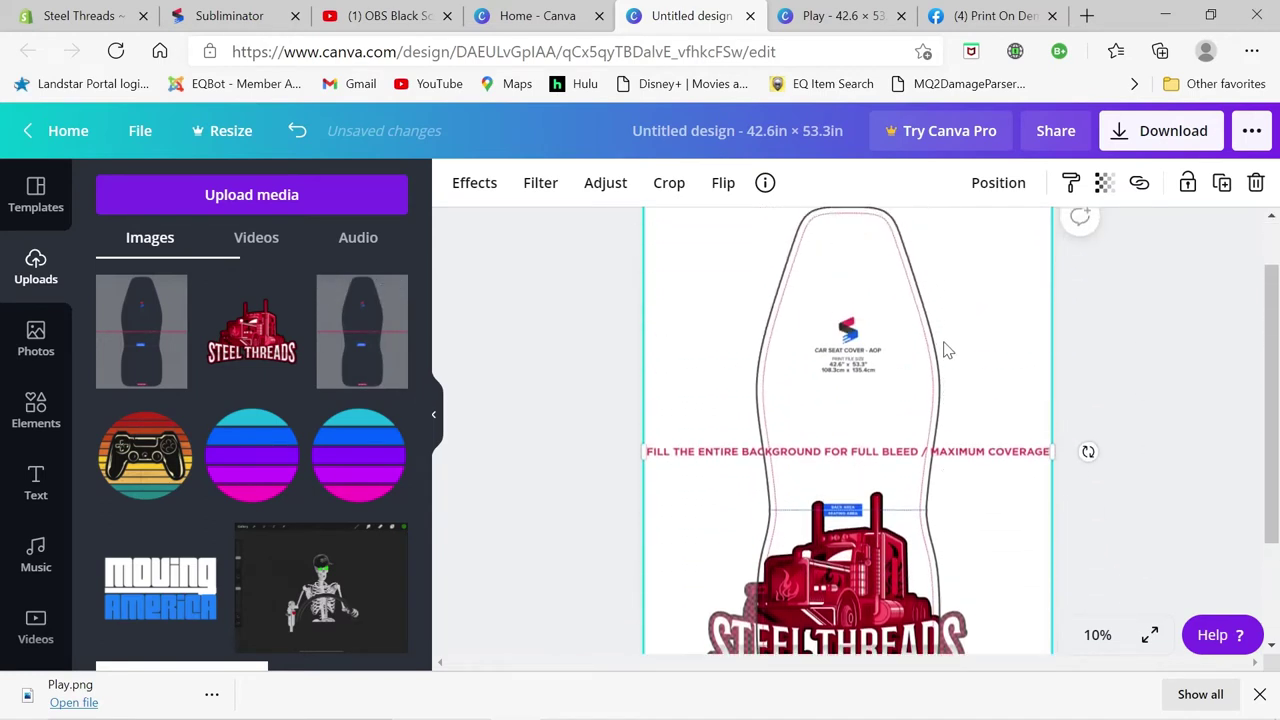
scroll(948, 350, up, 1)
Step: Send the template image to the back and set it as the page background
right_click(946, 350)
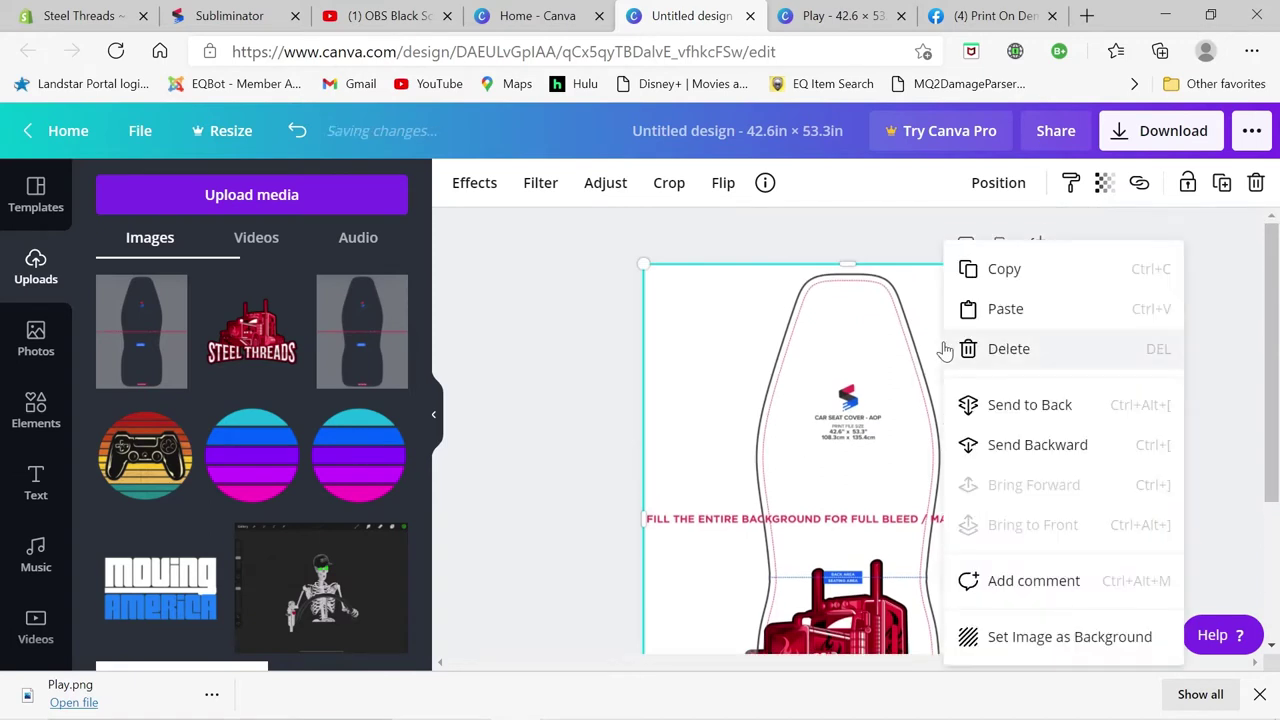
click(948, 404)
right_click(912, 352)
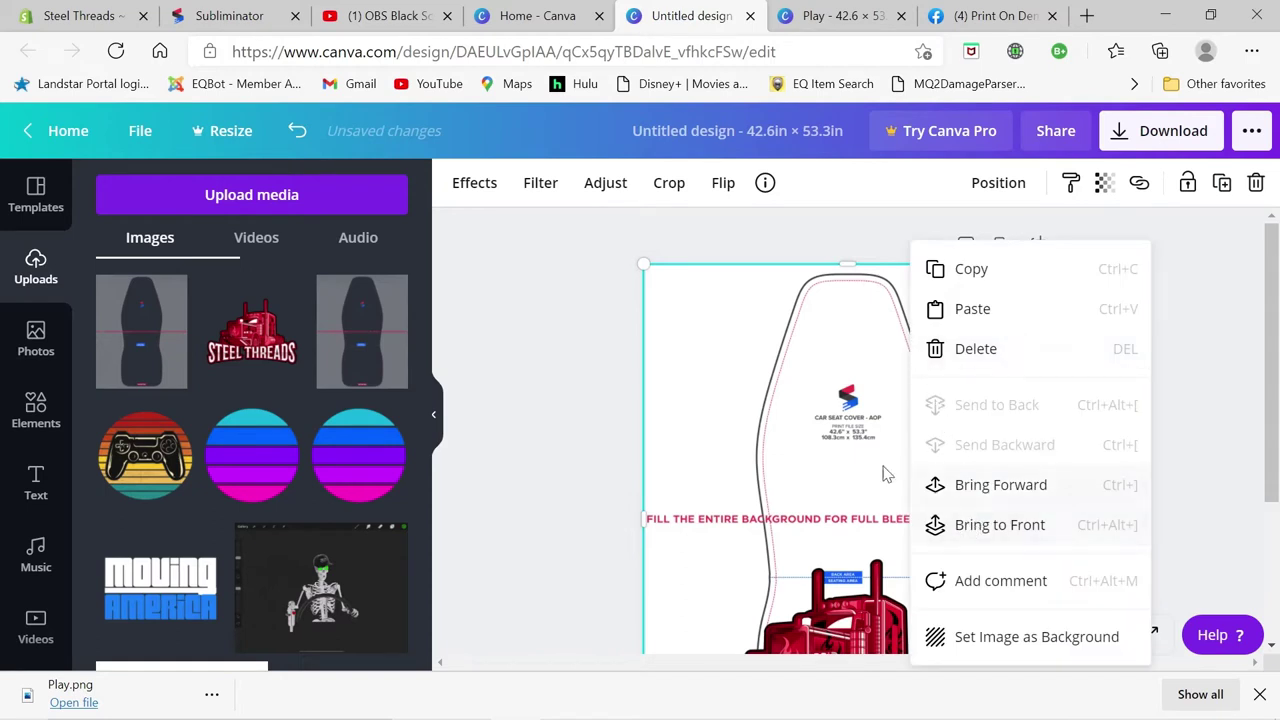
click(988, 646)
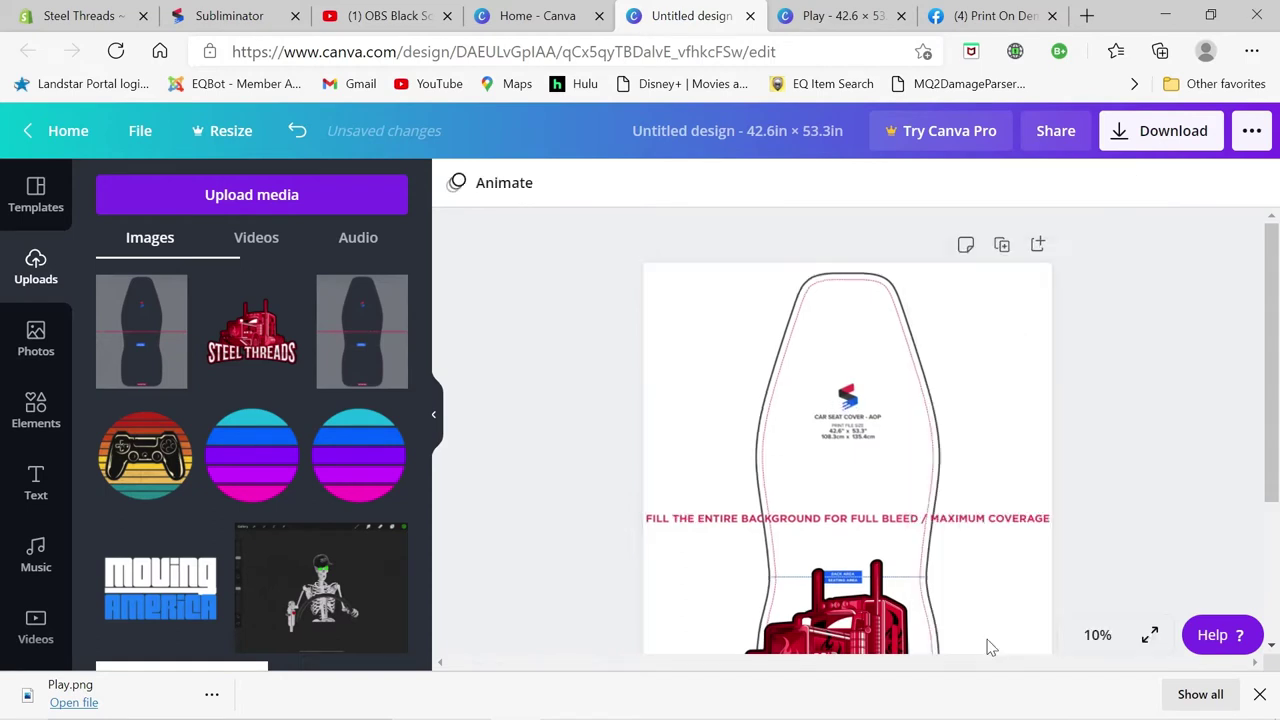
scroll(940, 450, down, 3)
scroll(943, 455, up, 1)
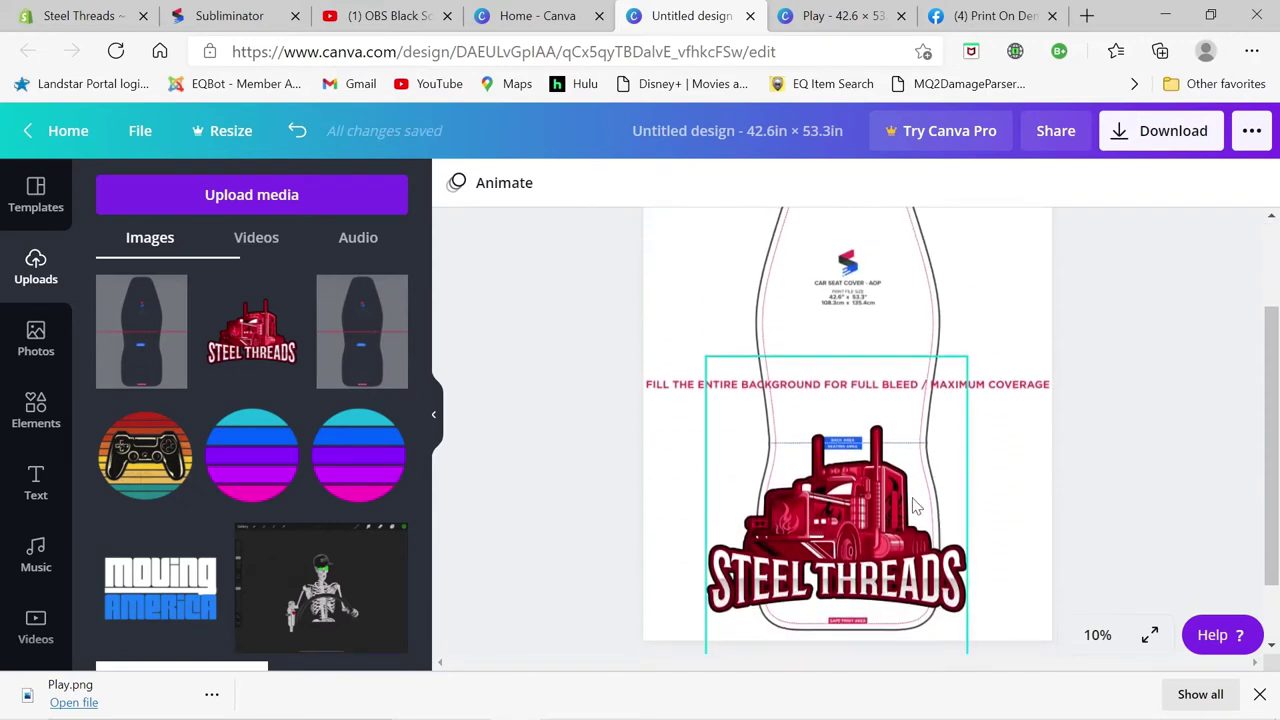
Step: Shrink the Steel Threads logo and move it down into the lower seat panel along the centre
drag(828, 564, 830, 458)
drag(978, 258, 909, 409)
drag(832, 430, 862, 527)
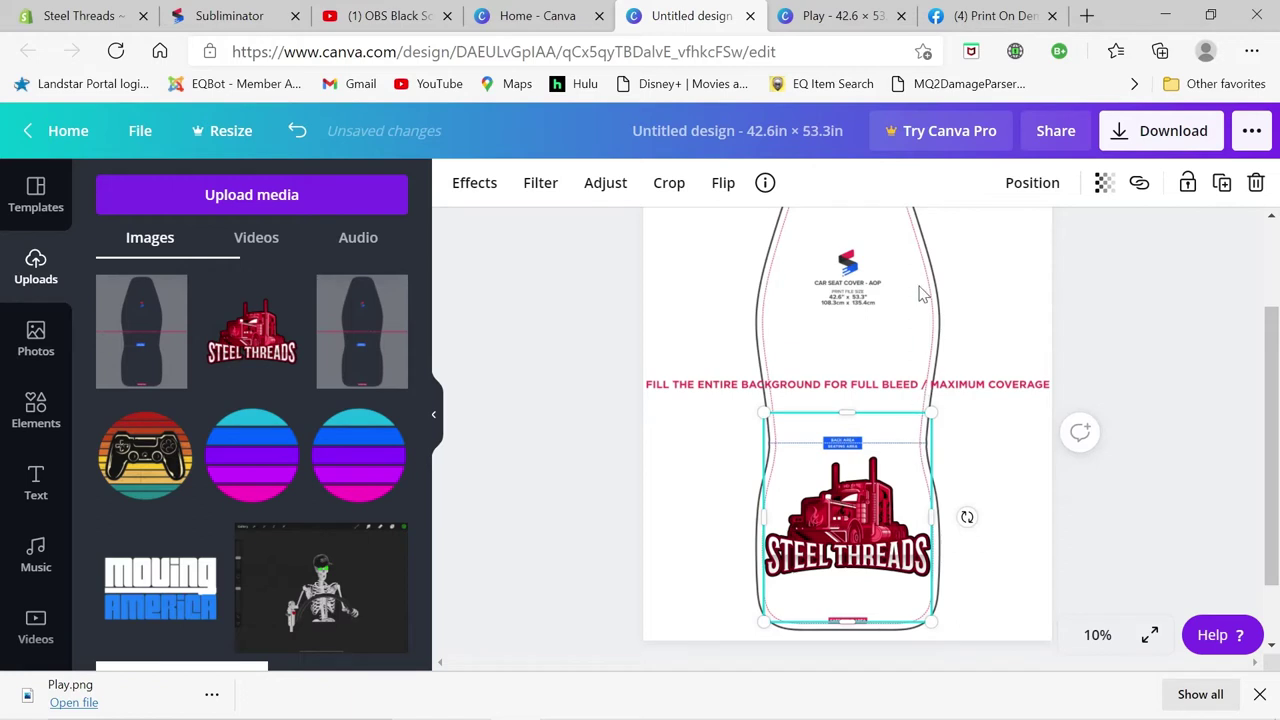
scroll(940, 285, up, 1)
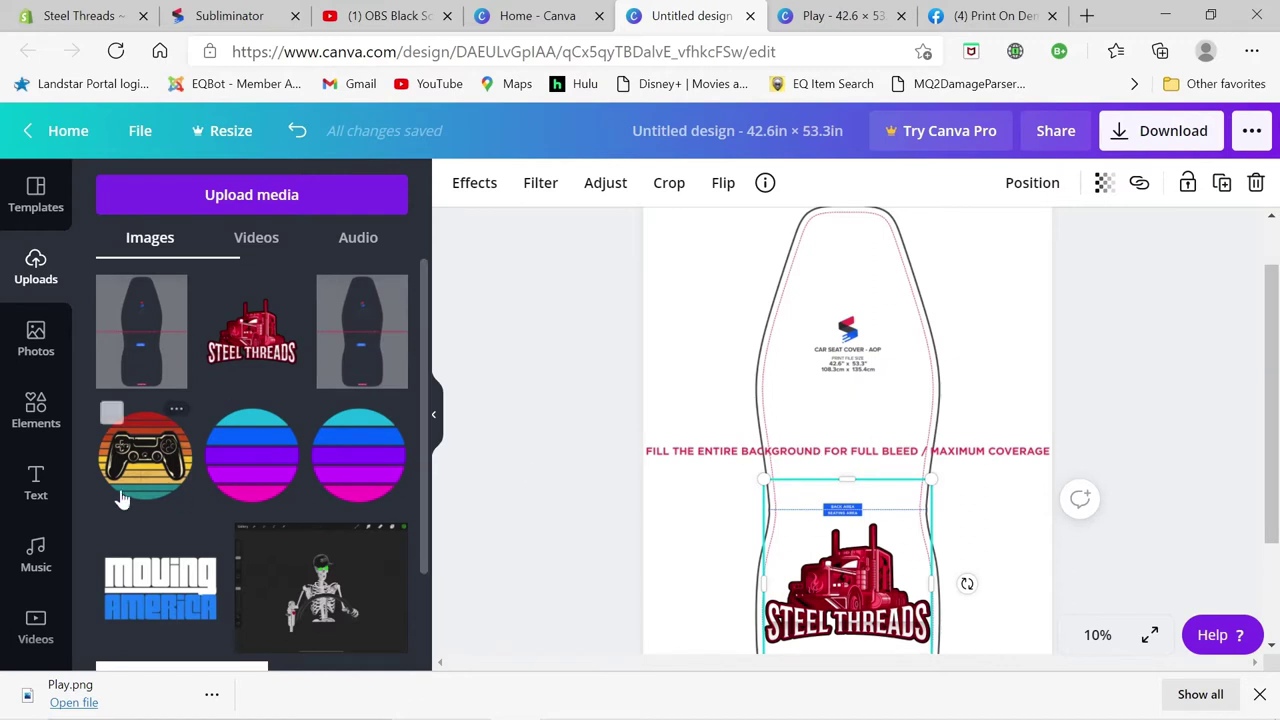
Step: Add three purple Bungee 'PLAY' texts and stack them vertically in the upper seat panel
click(36, 484)
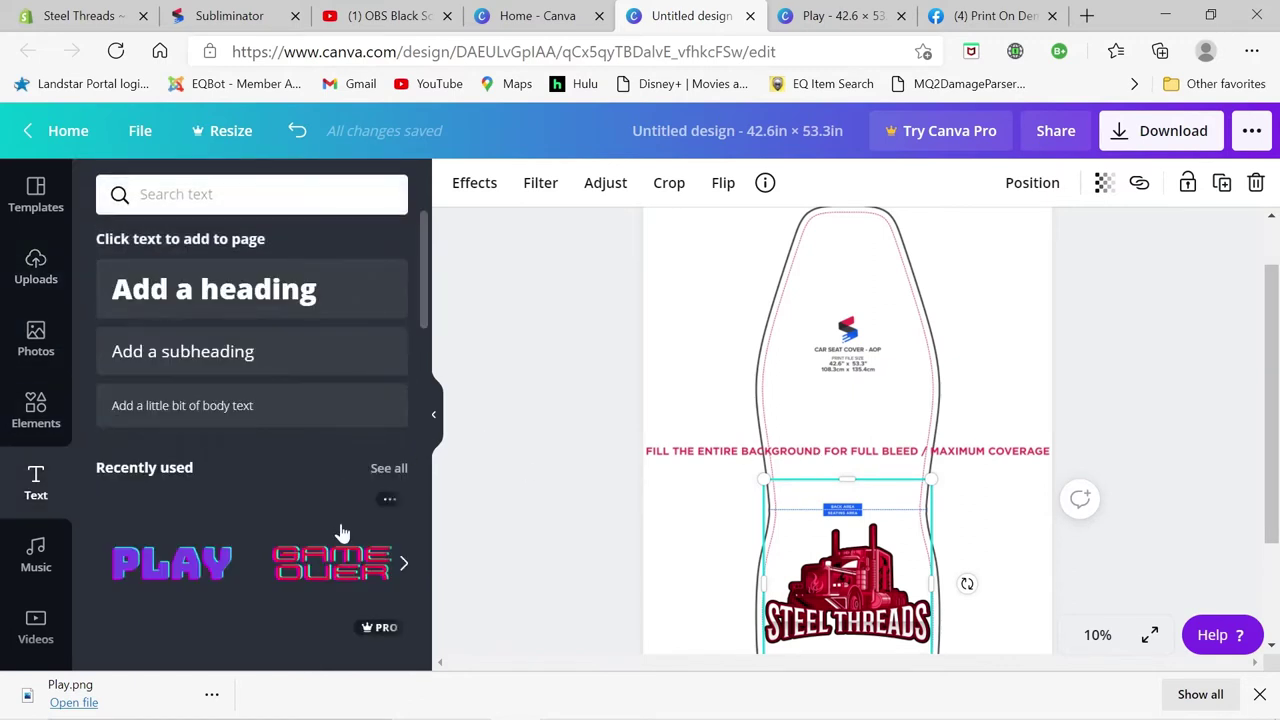
scroll(340, 520, down, 1)
scroll(340, 537, down, 2)
click(335, 575)
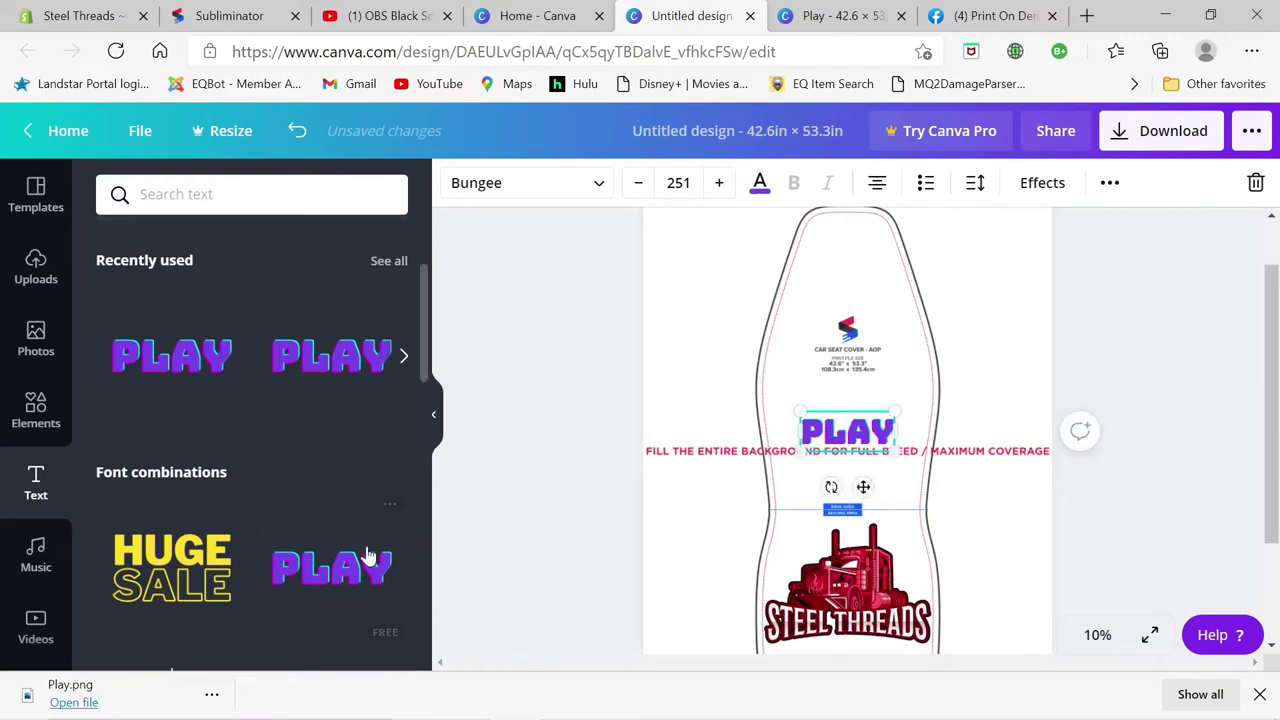
click(371, 565)
drag(852, 452, 852, 388)
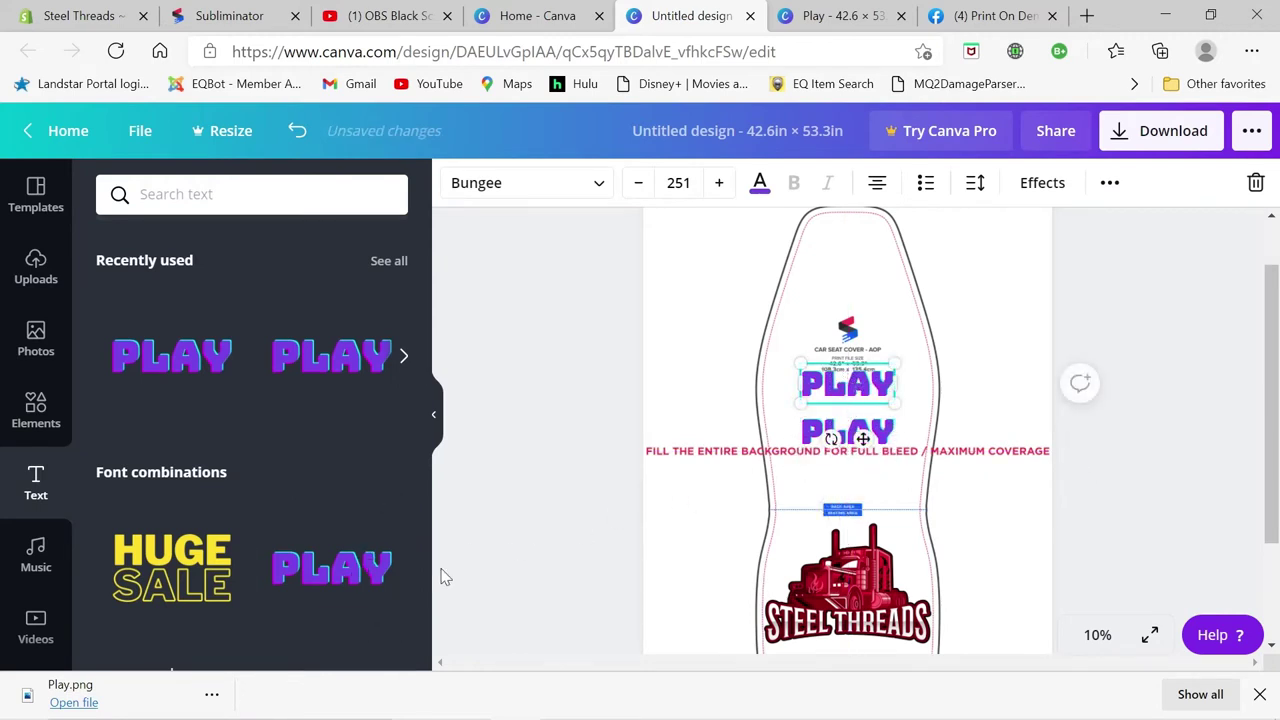
click(400, 572)
drag(848, 455, 843, 330)
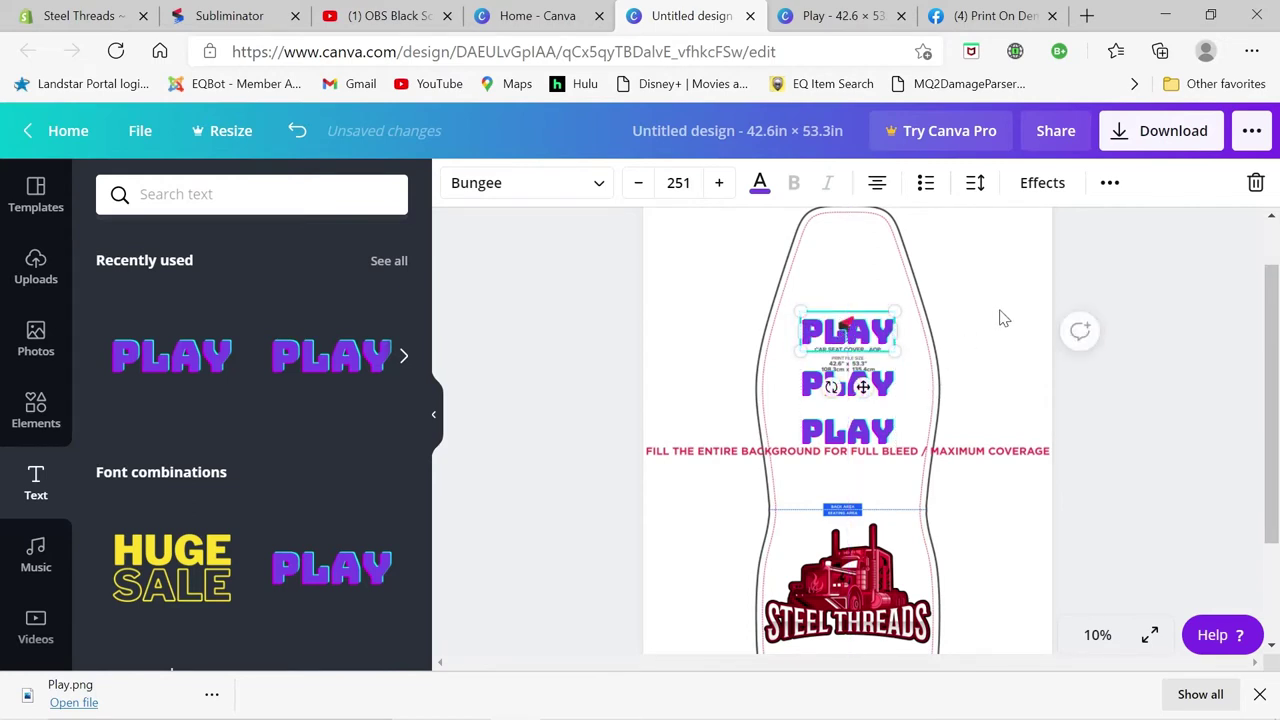
scroll(1012, 338, down, 3)
scroll(1015, 342, up, 3)
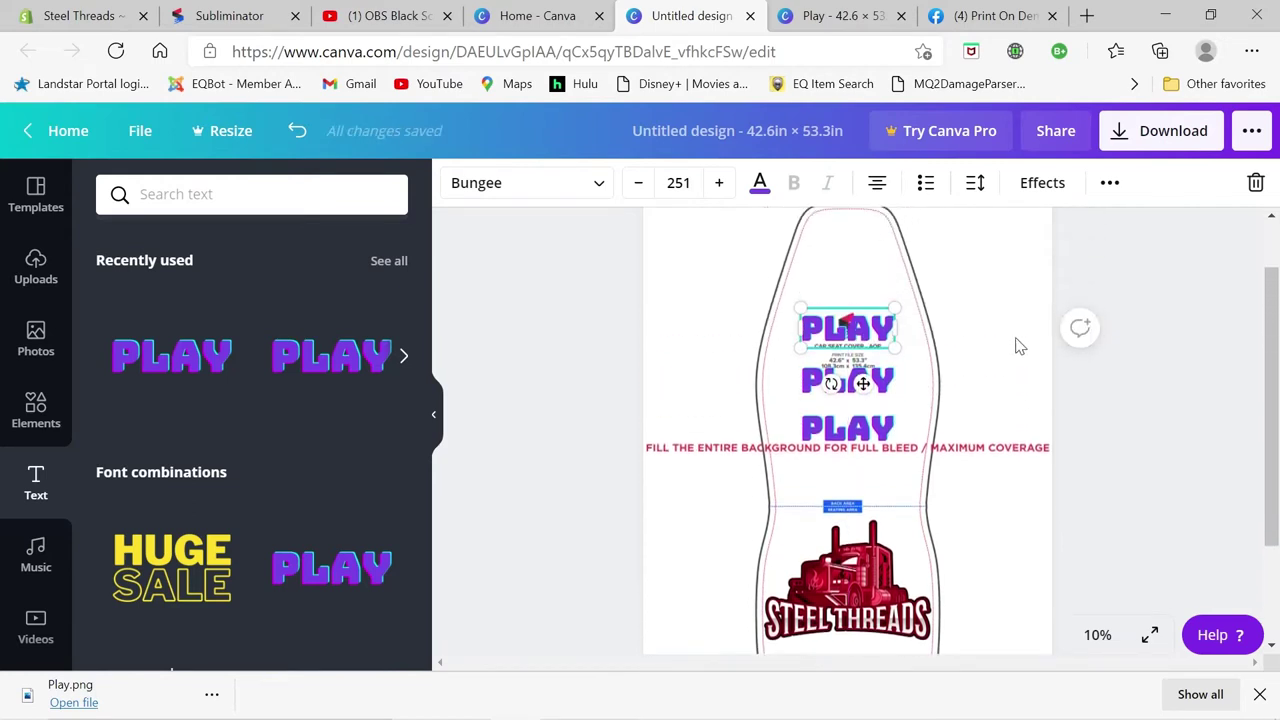
scroll(1018, 346, up, 1)
Step: Delete the seat template background image, leaving the PLAY texts and logo on white
click(1018, 352)
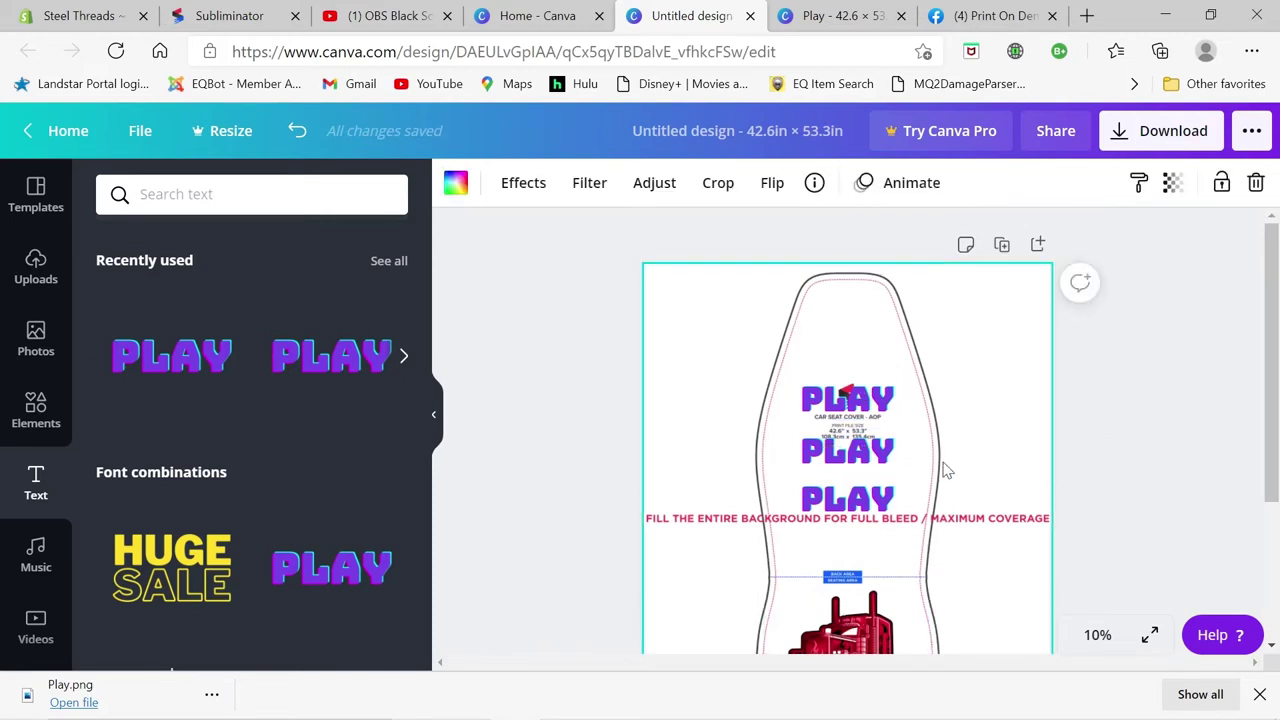
click(1256, 183)
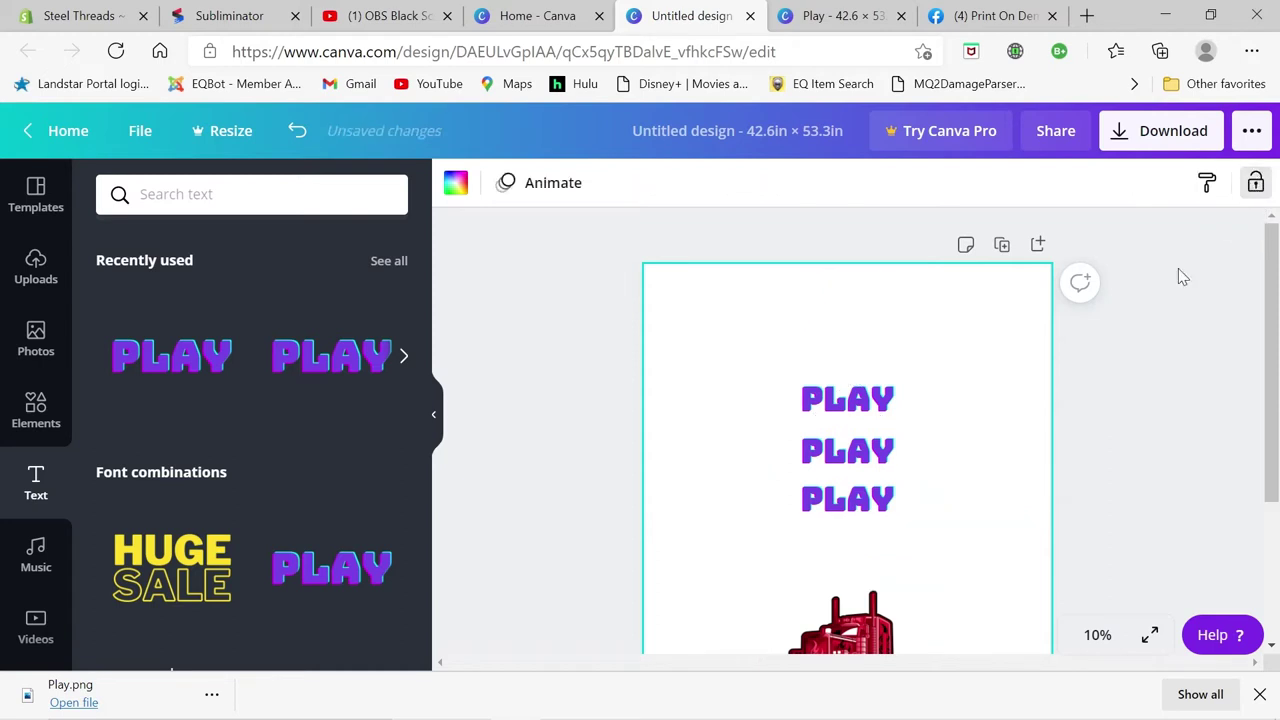
scroll(948, 423, down, 3)
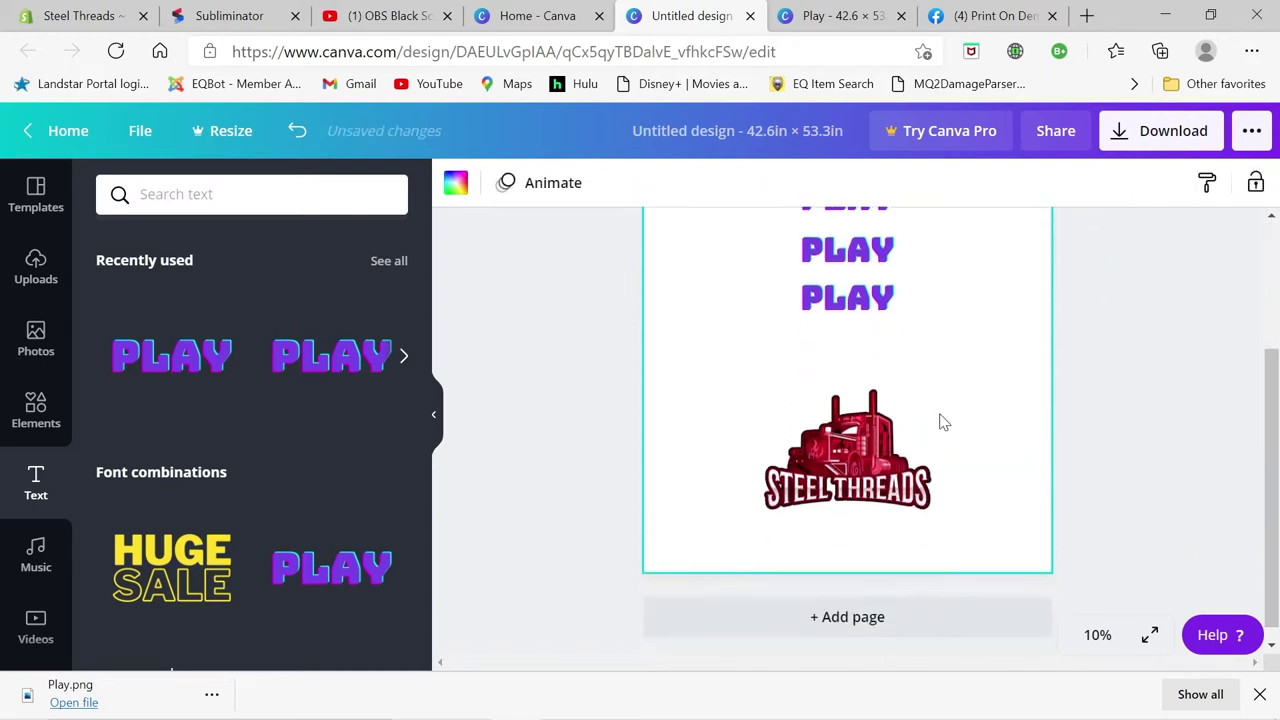
scroll(943, 422, up, 2)
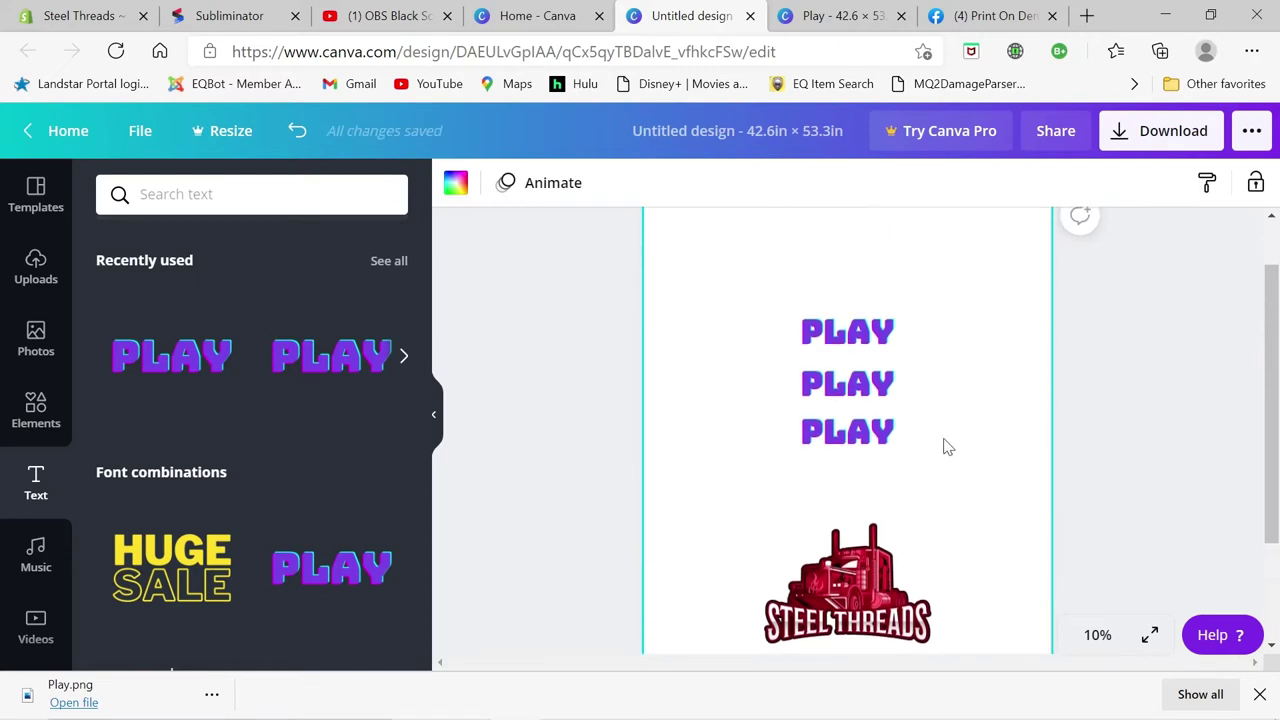
scroll(946, 440, down, 1)
scroll(948, 445, up, 3)
scroll(948, 450, down, 1)
Step: Download the design as 'Untitled design.png', skipping the Pro-only transparent background
click(1141, 139)
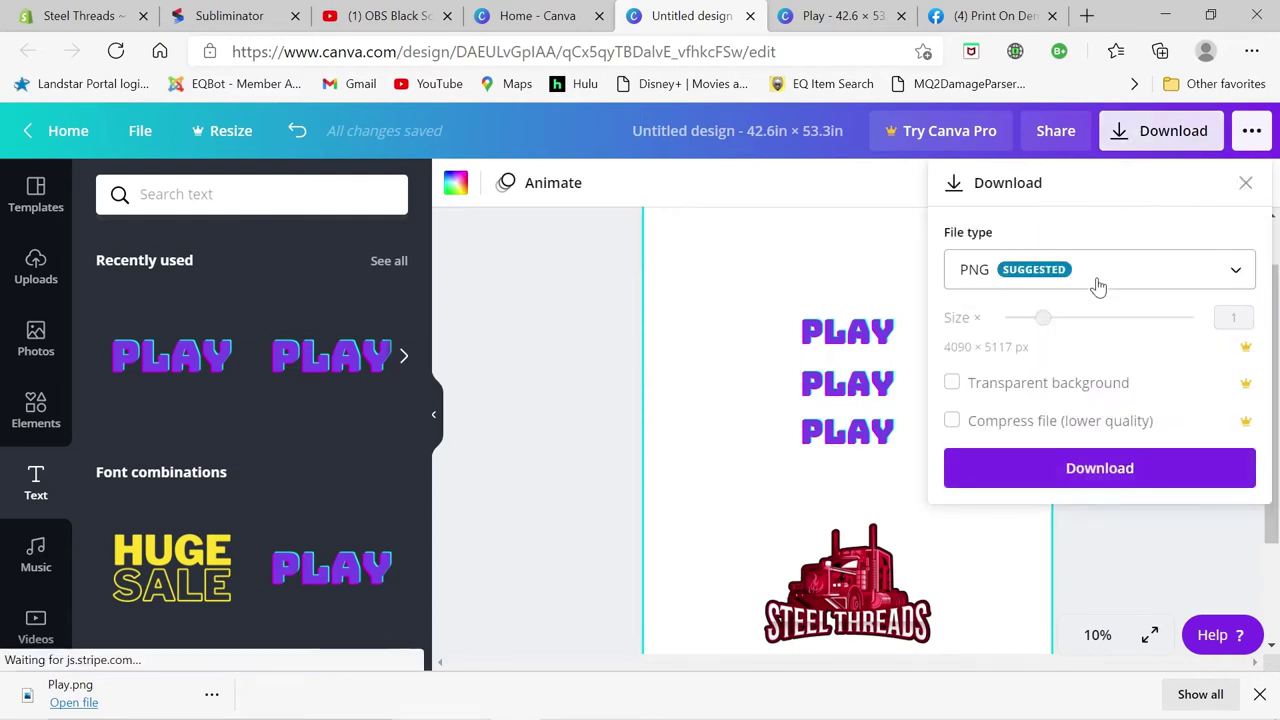
click(953, 386)
click(1123, 134)
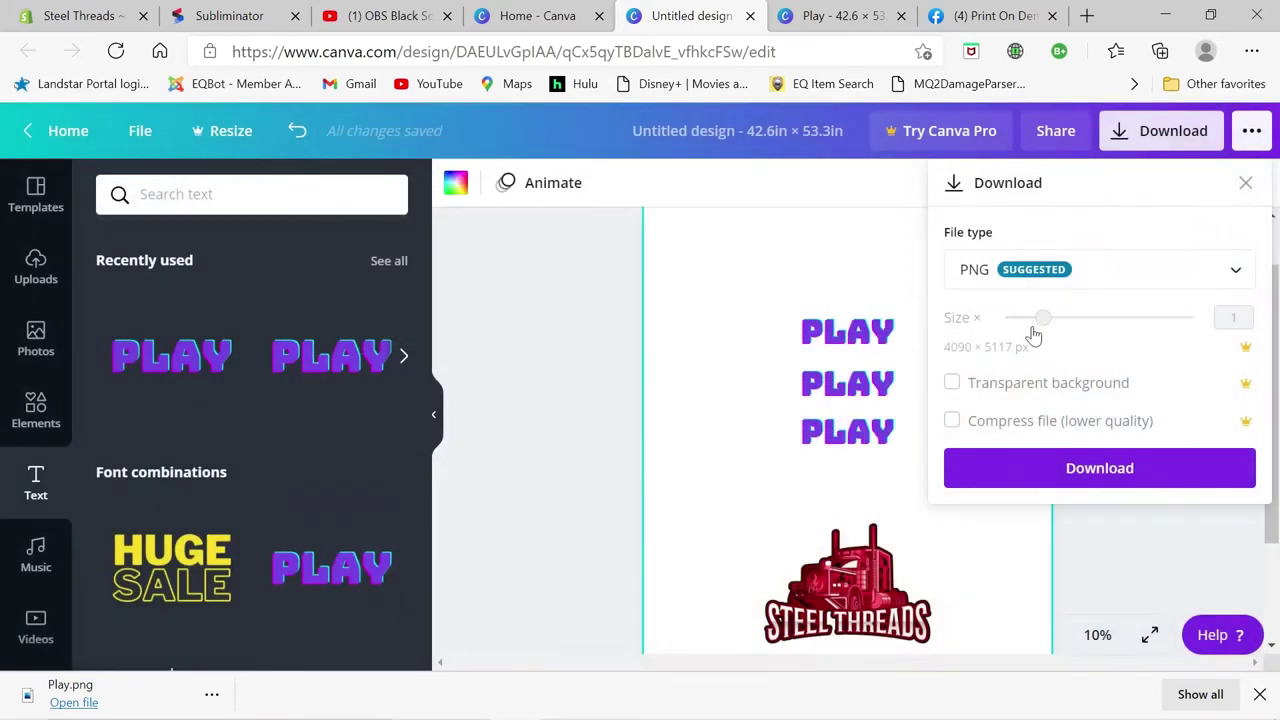
click(1013, 458)
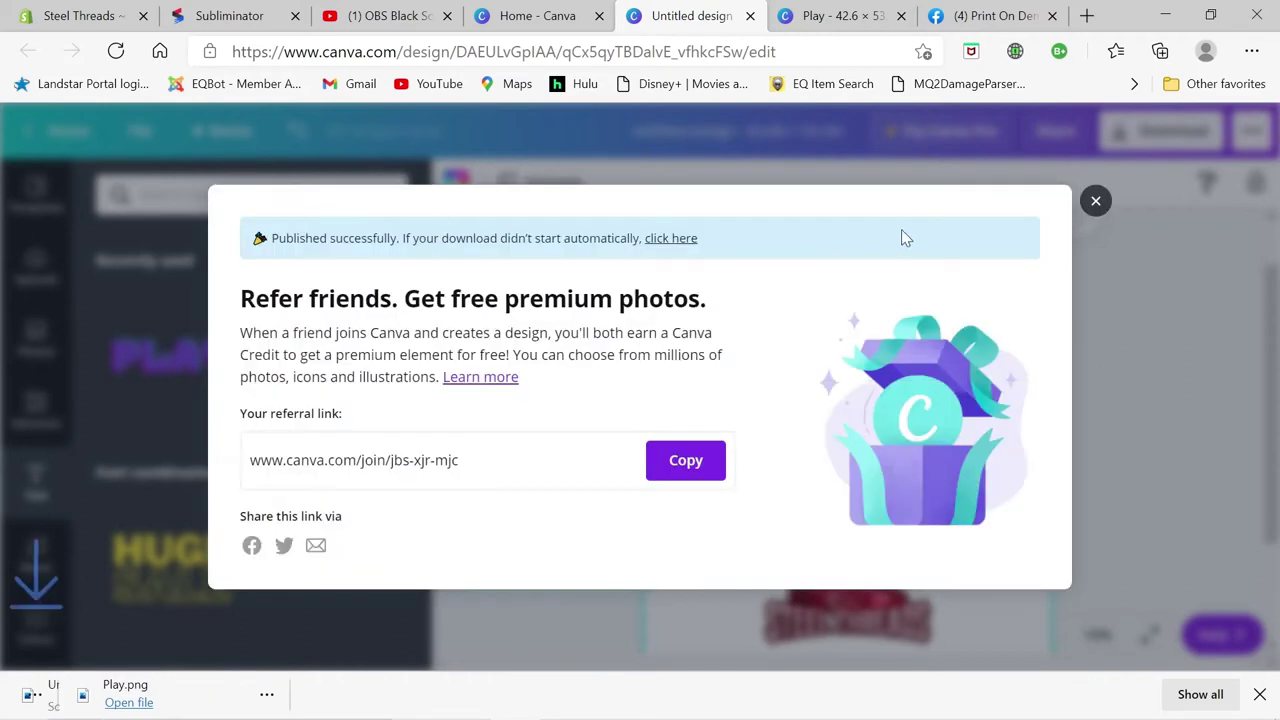
click(1096, 202)
Step: On the Subliminator tab, begin creating a Car Seat Cover - AOP product
click(228, 18)
scroll(595, 333, up, 10)
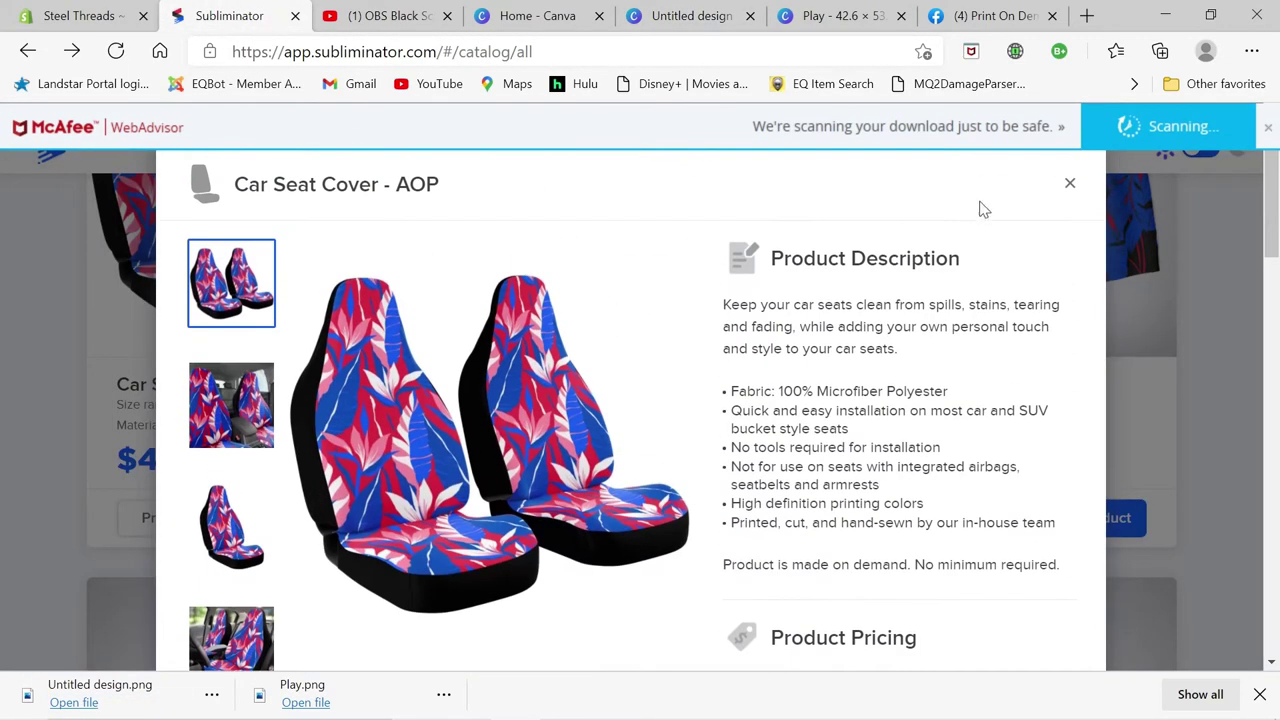
click(1068, 184)
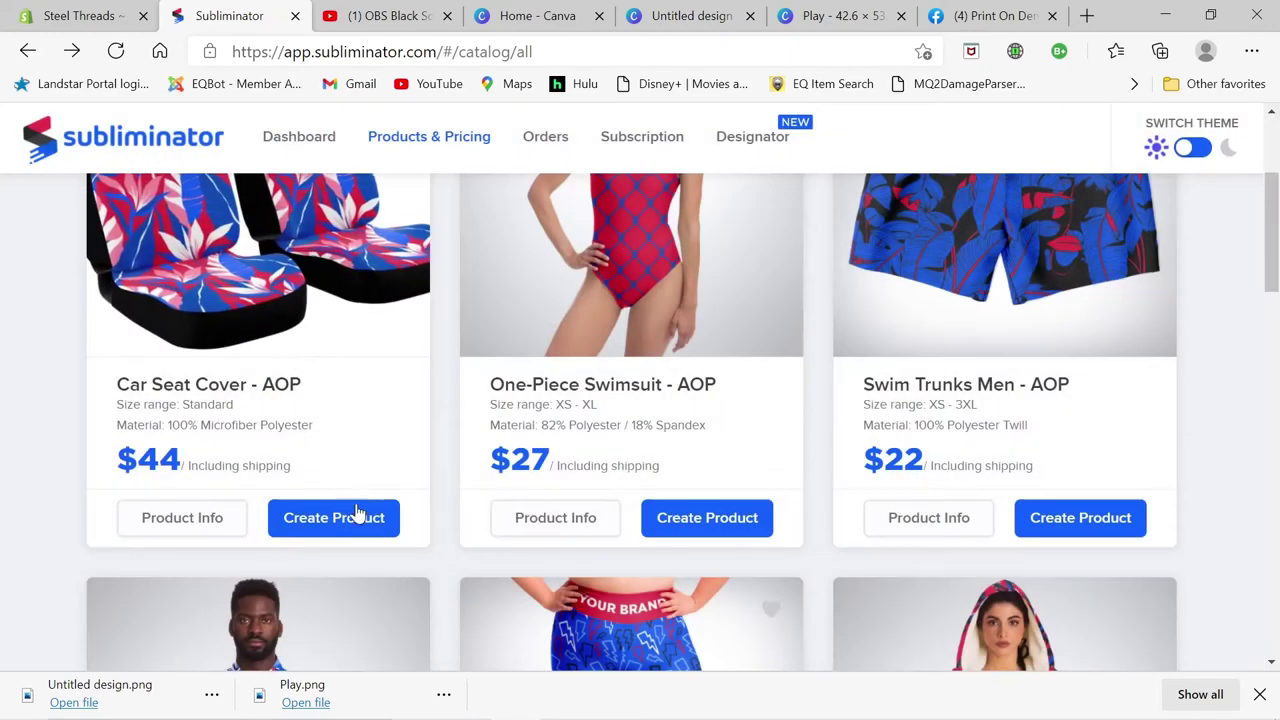
click(340, 517)
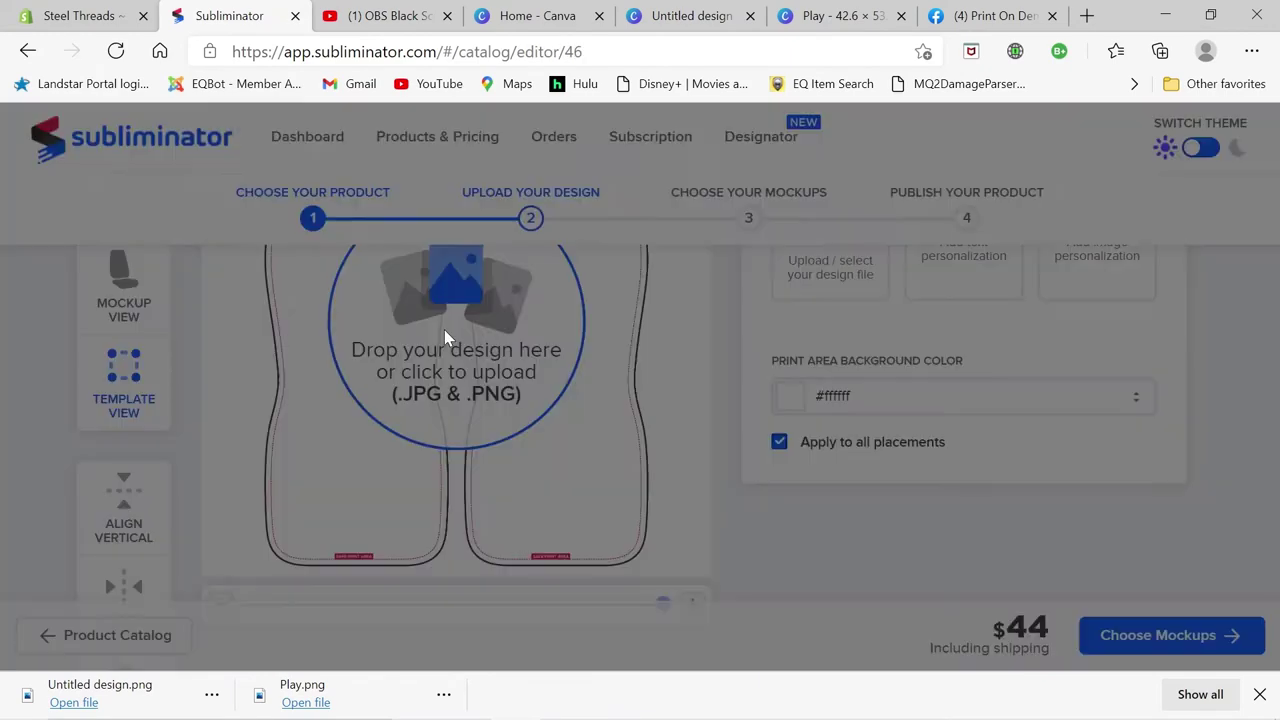
Step: Glance through the file library, then switch the template from double to single seat
click(444, 329)
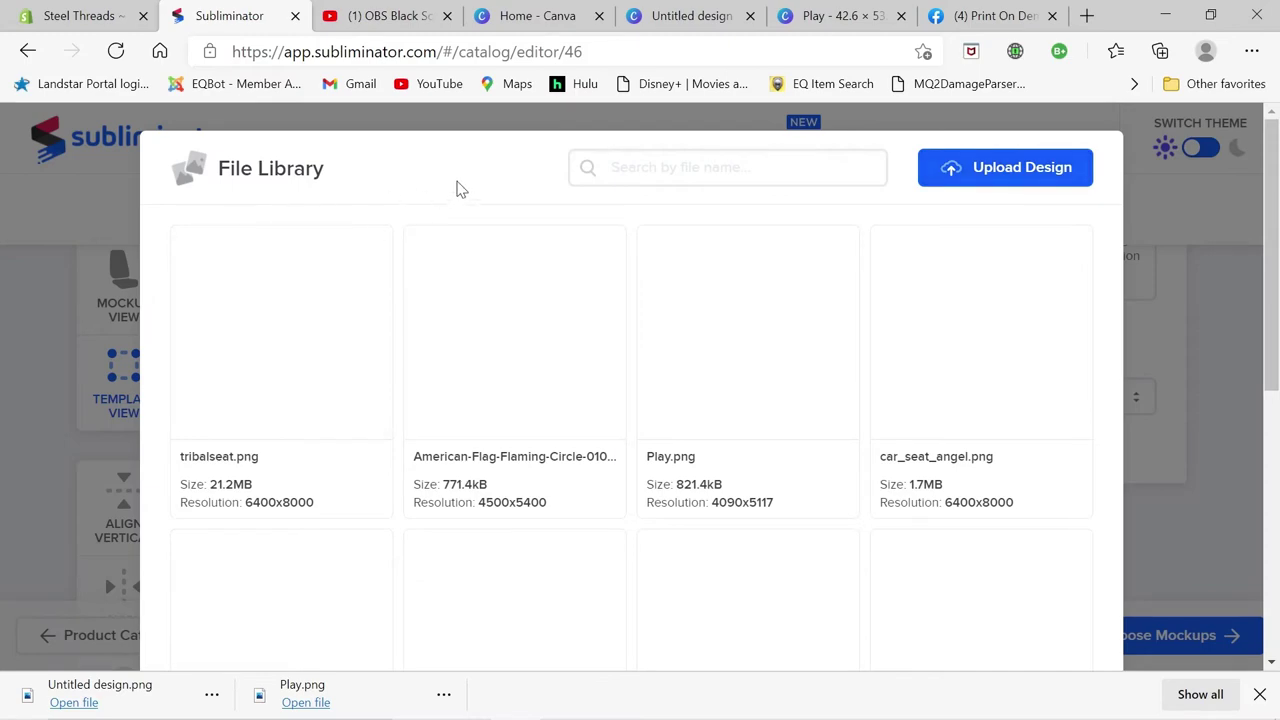
drag(465, 181, 443, 251)
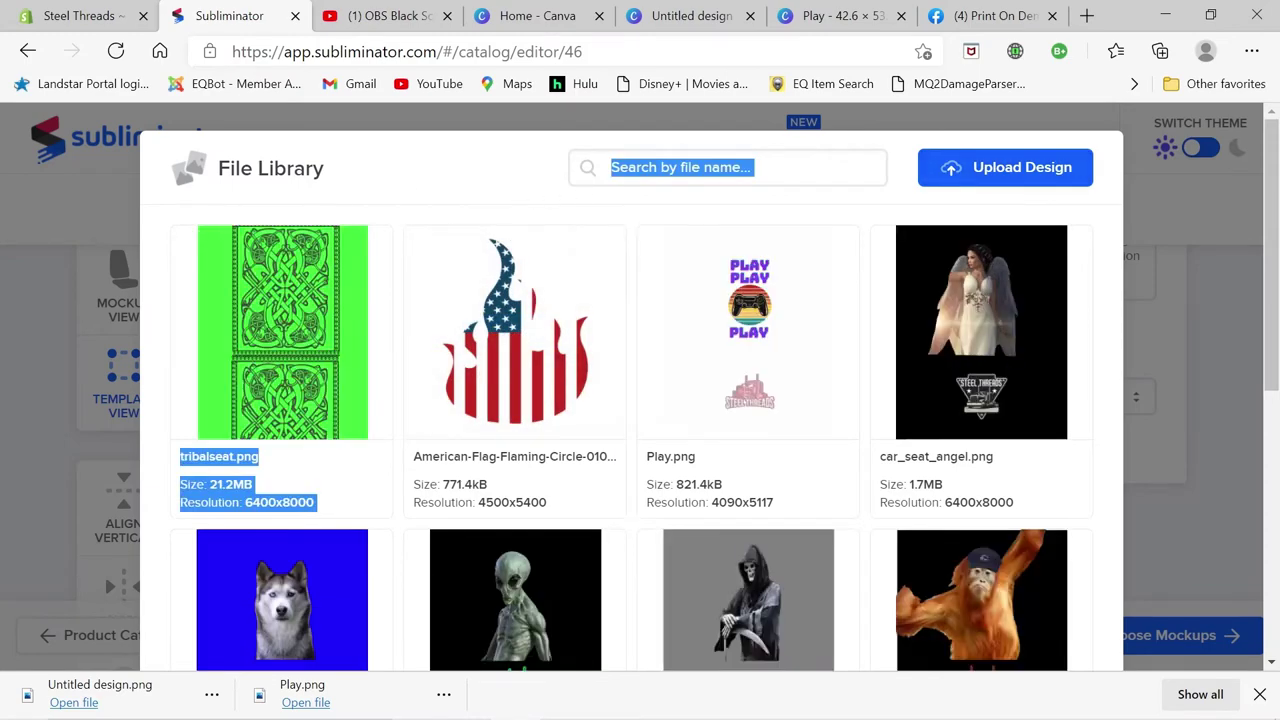
scroll(909, 277, down, 5)
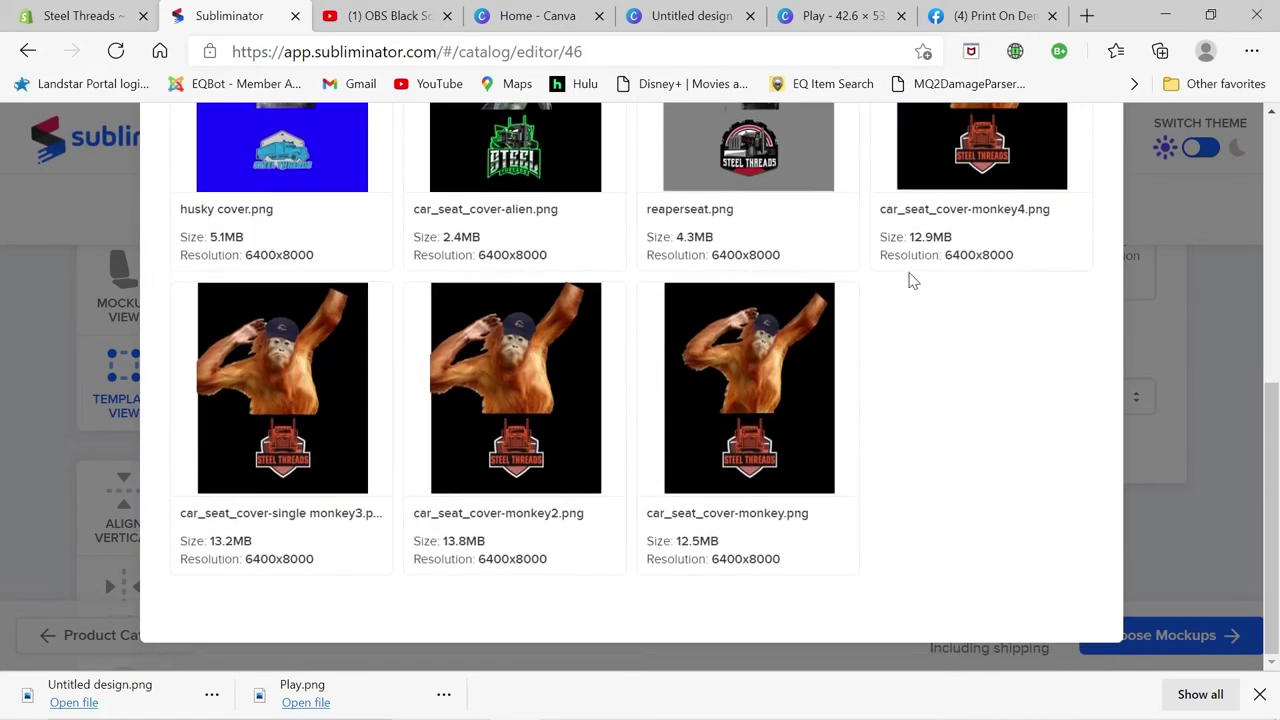
click(47, 339)
scroll(574, 354, up, 3)
click(557, 298)
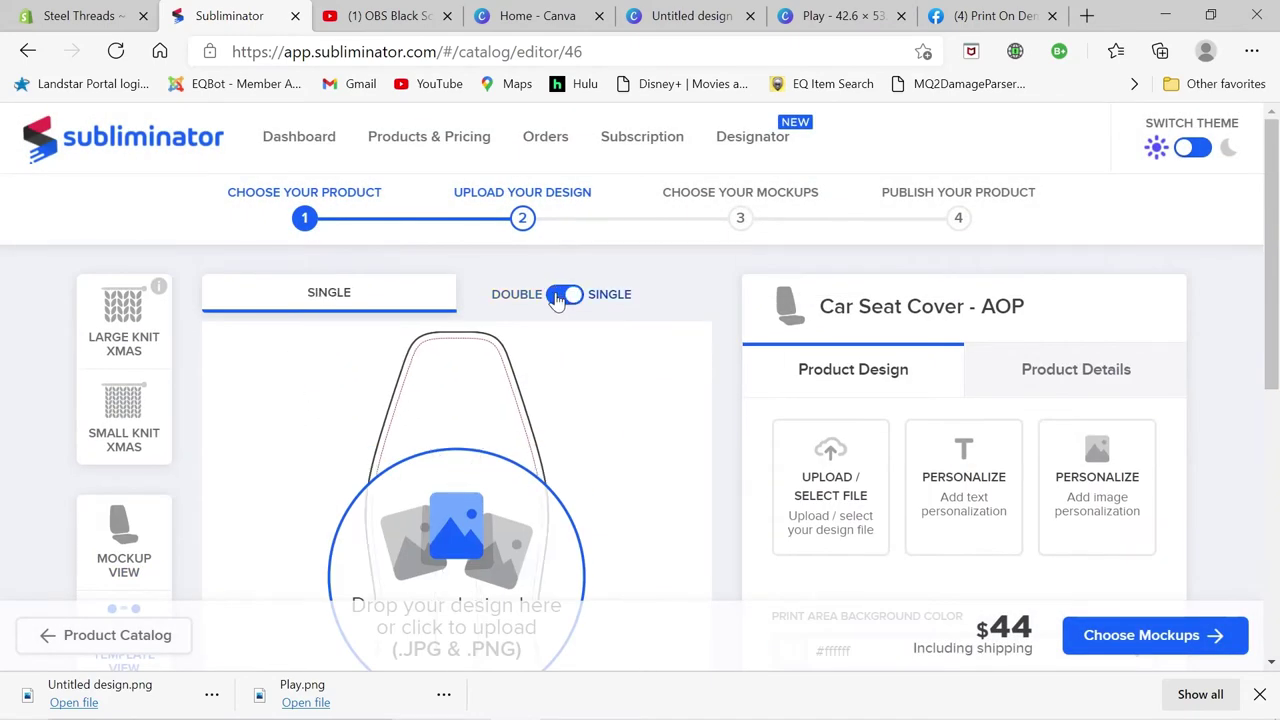
Step: Upload Untitled design.png from the Downloads folder into the File Library
scroll(602, 340, down, 2)
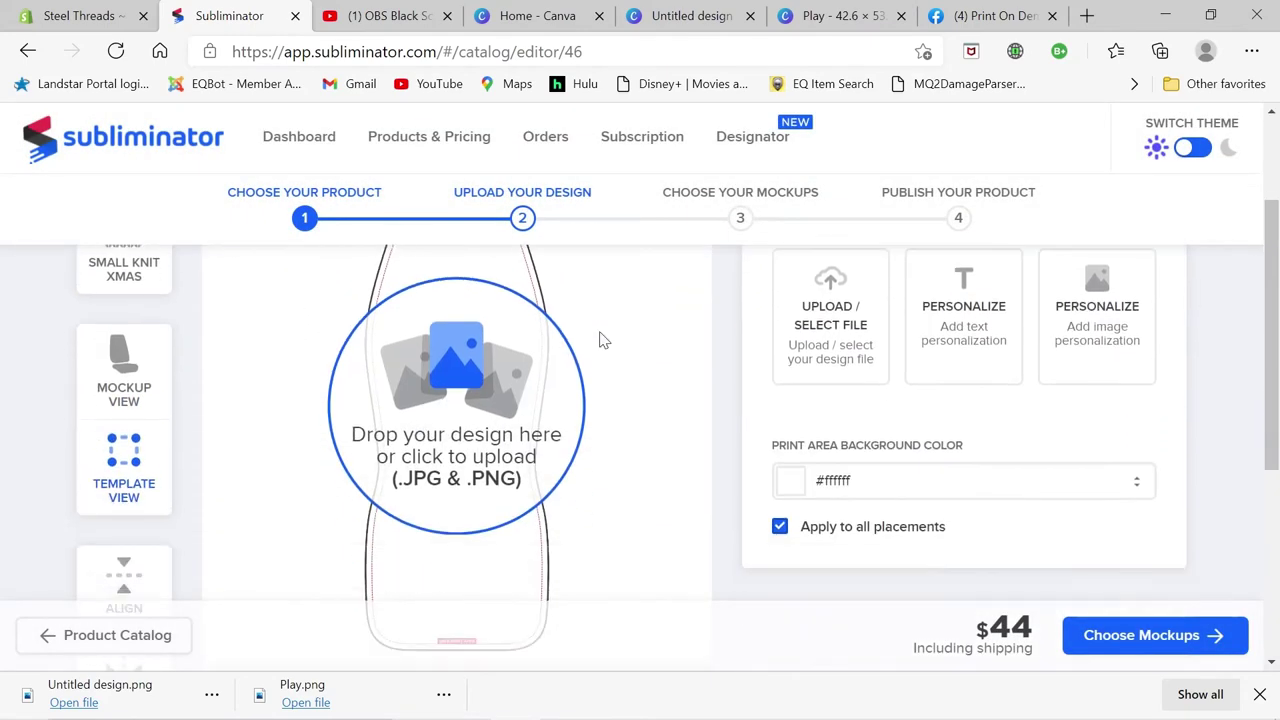
click(442, 395)
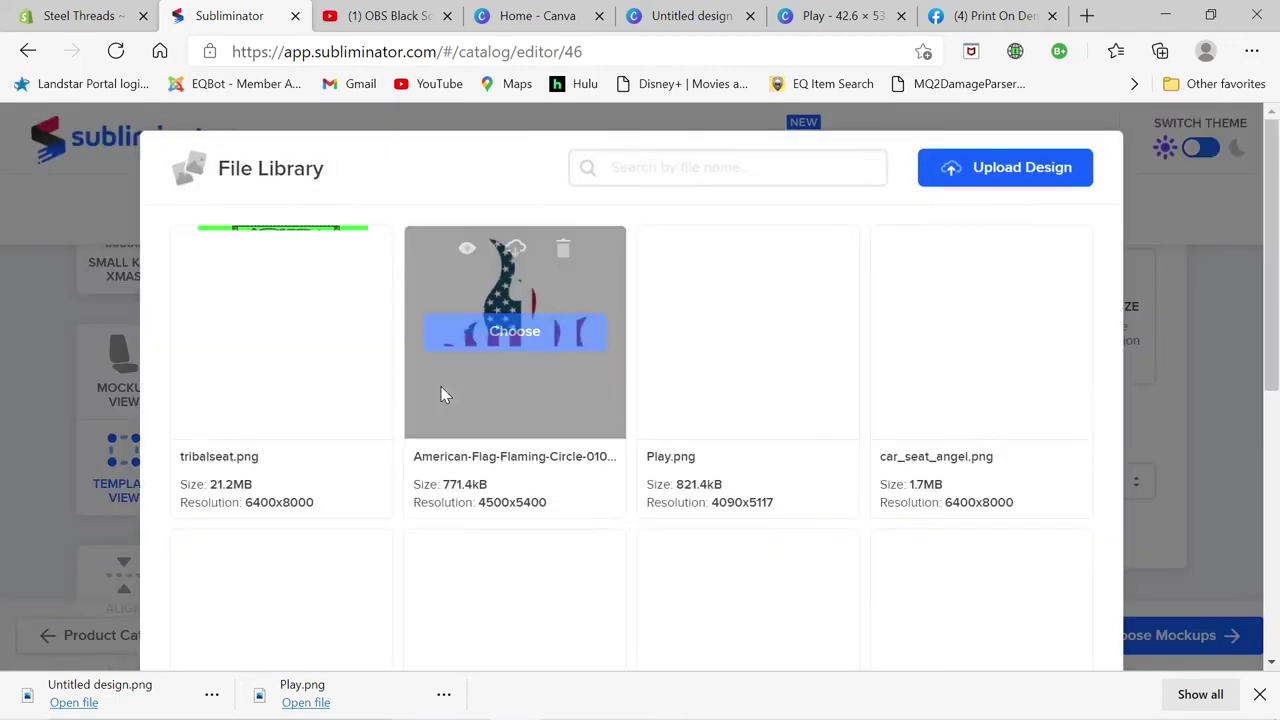
click(1022, 176)
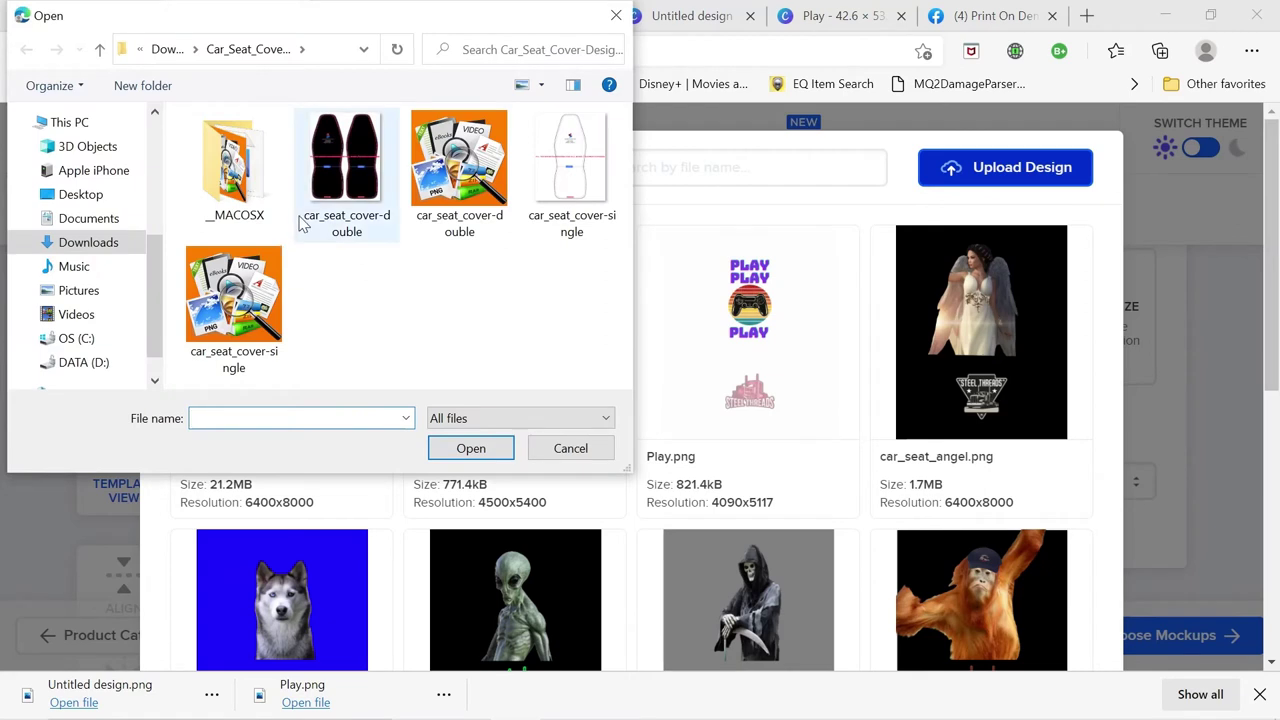
click(101, 249)
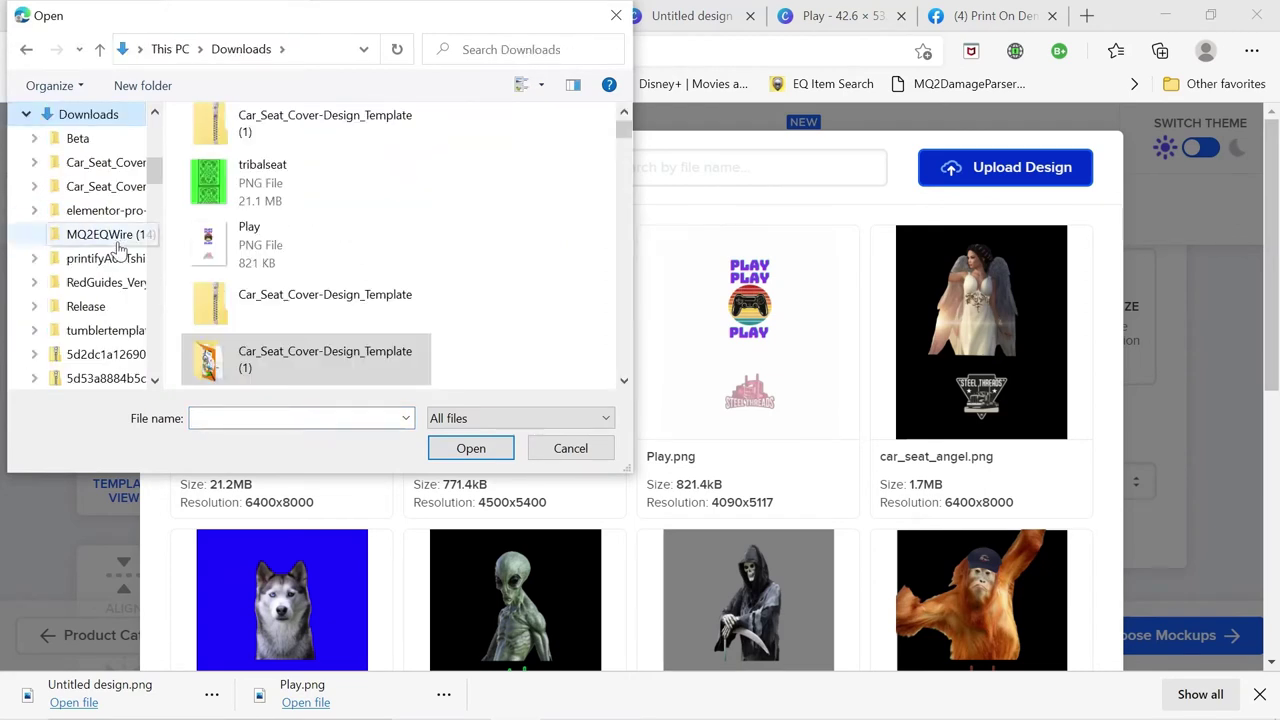
scroll(323, 268, up, 1)
click(304, 158)
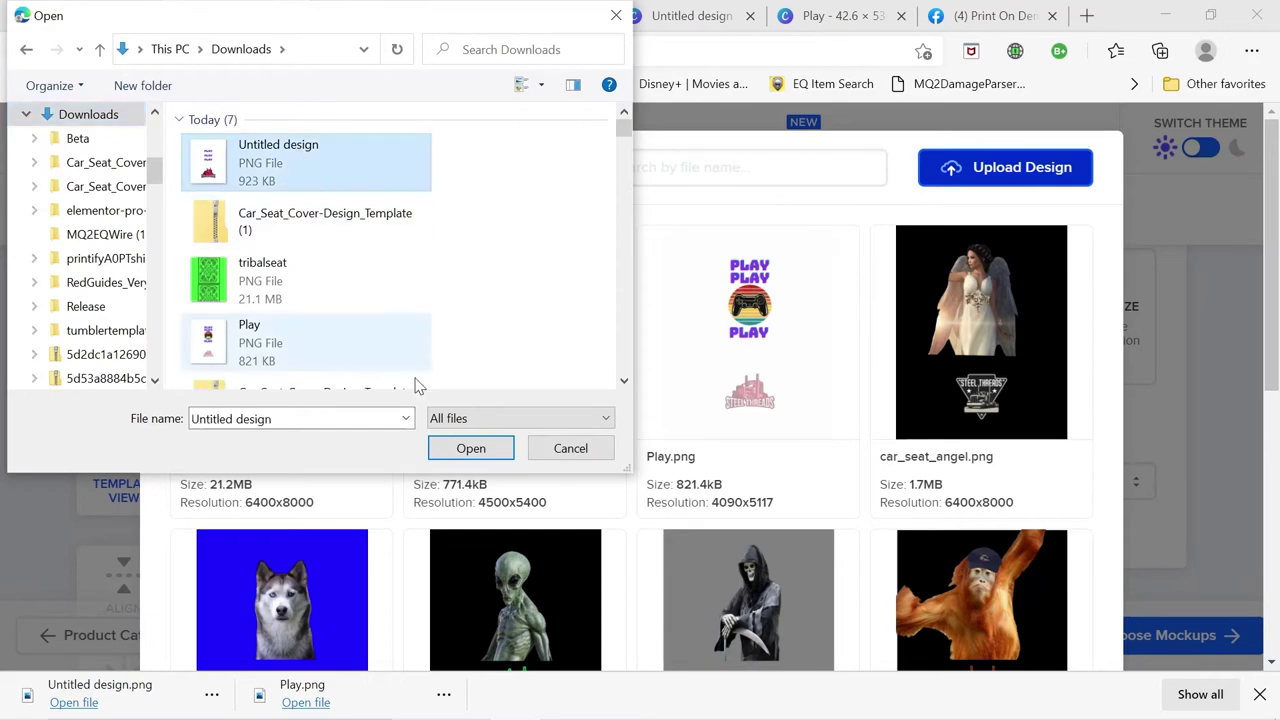
click(470, 448)
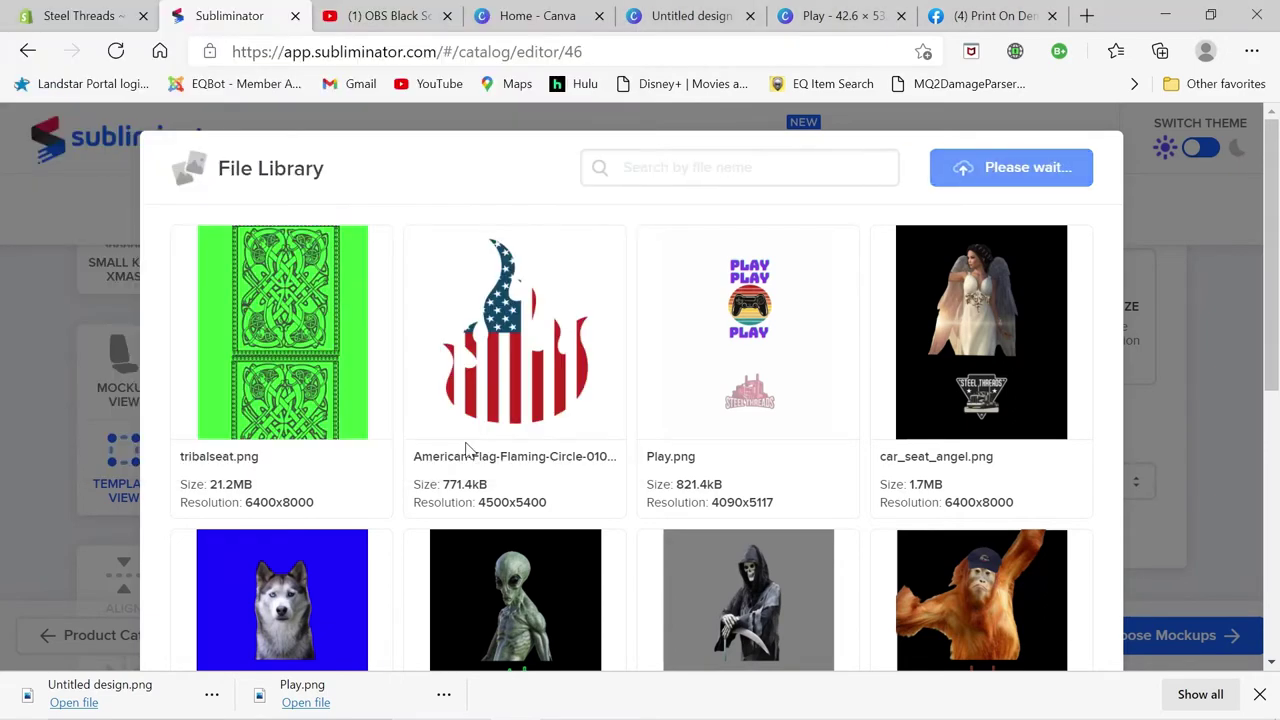
mouse_move(452, 337)
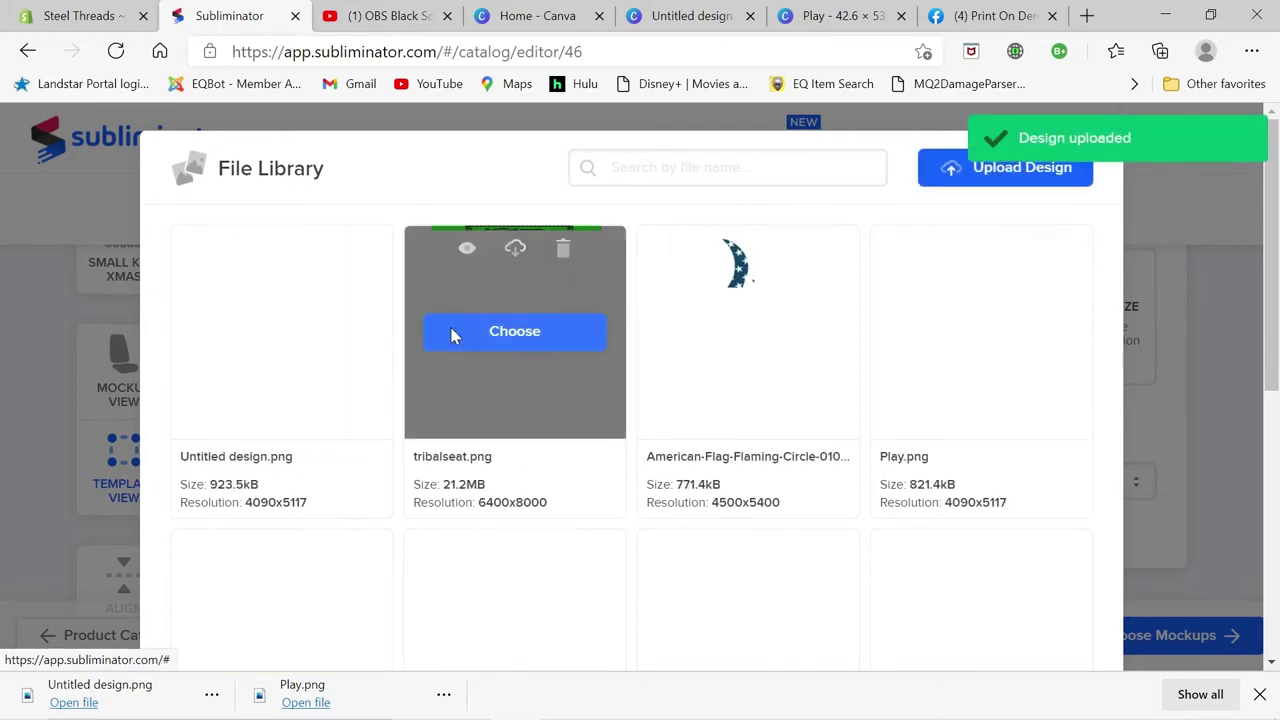
mouse_move(320, 374)
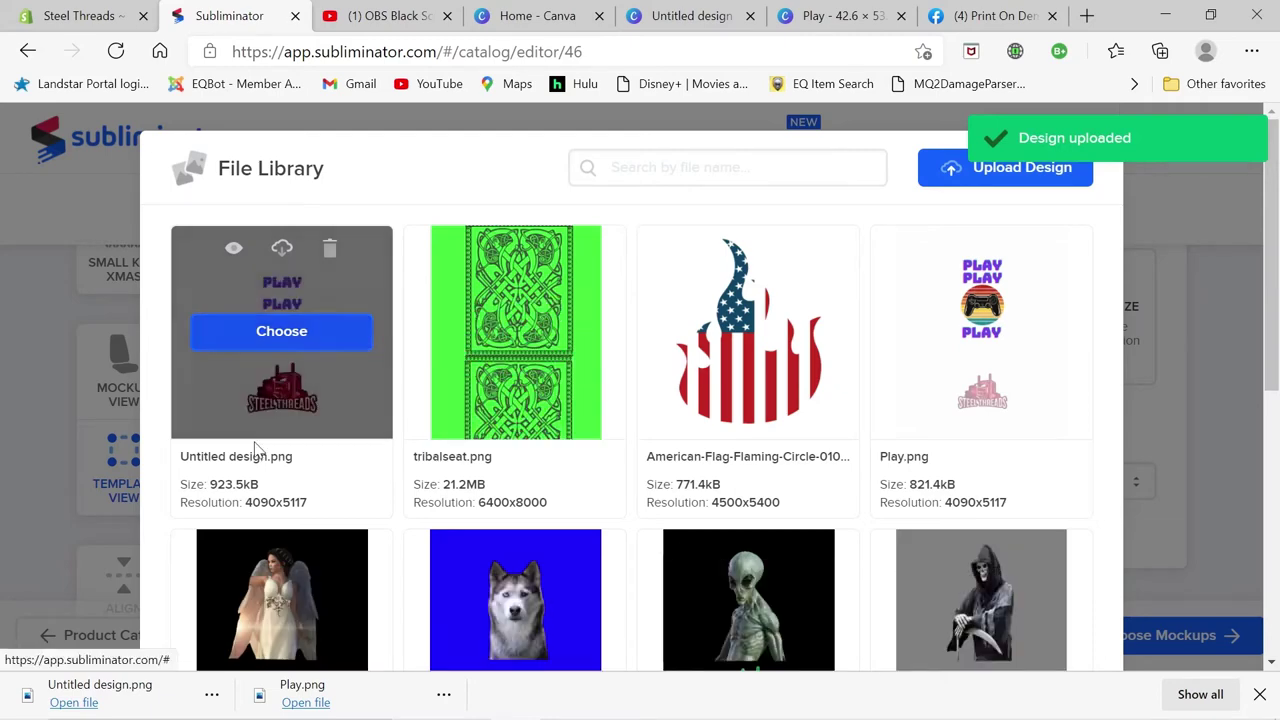
Step: Choose Untitled design.png so the PLAY and Steel Threads artwork loads onto the single-seat template
click(284, 340)
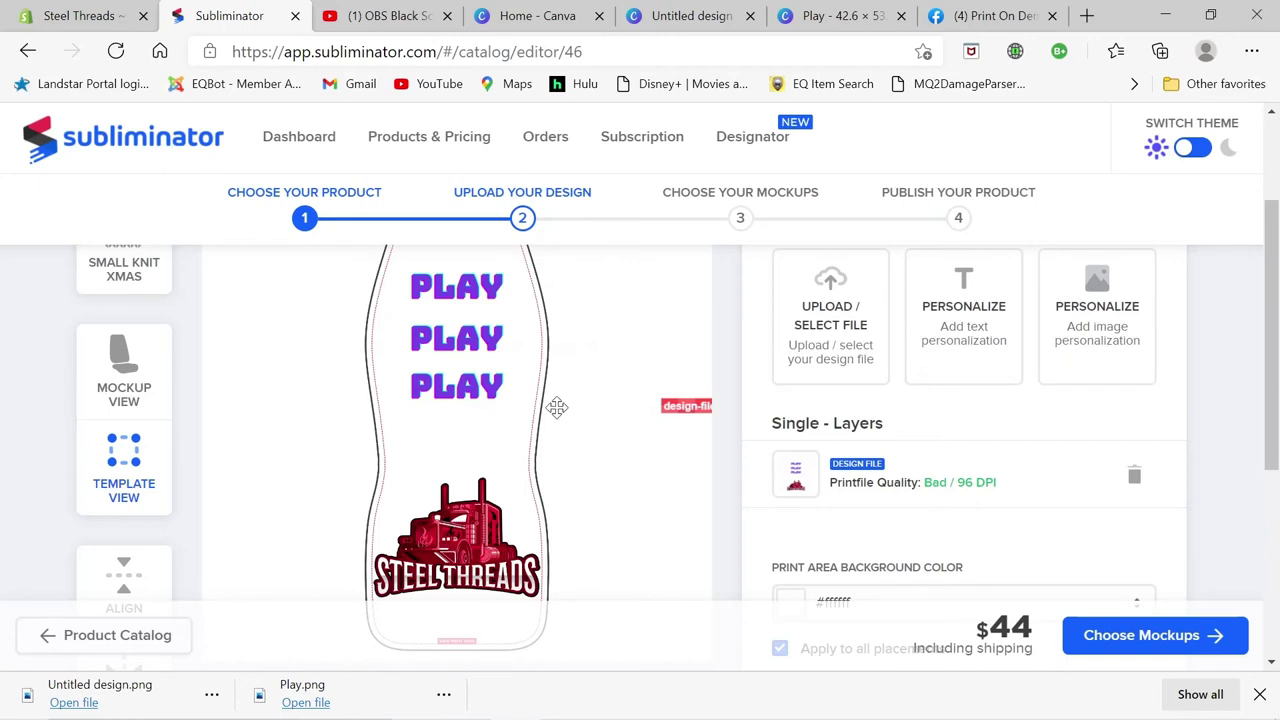
scroll(557, 407, down, 2)
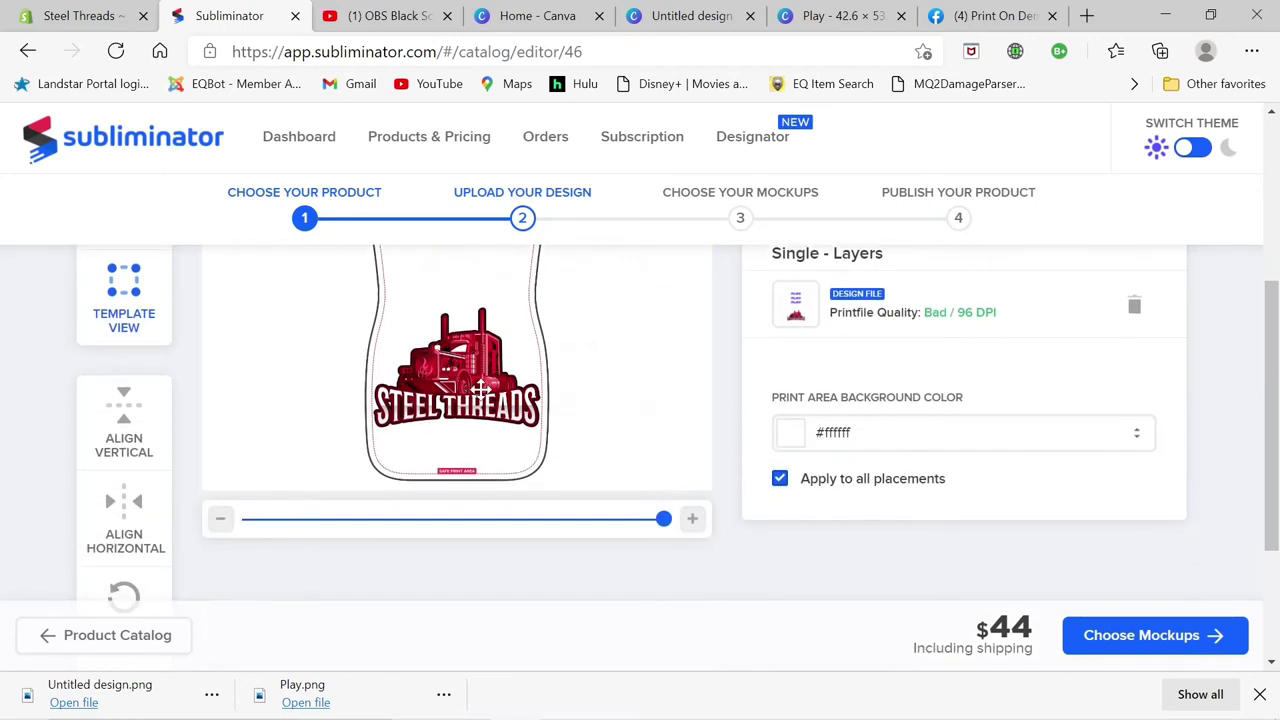
scroll(480, 390, up, 2)
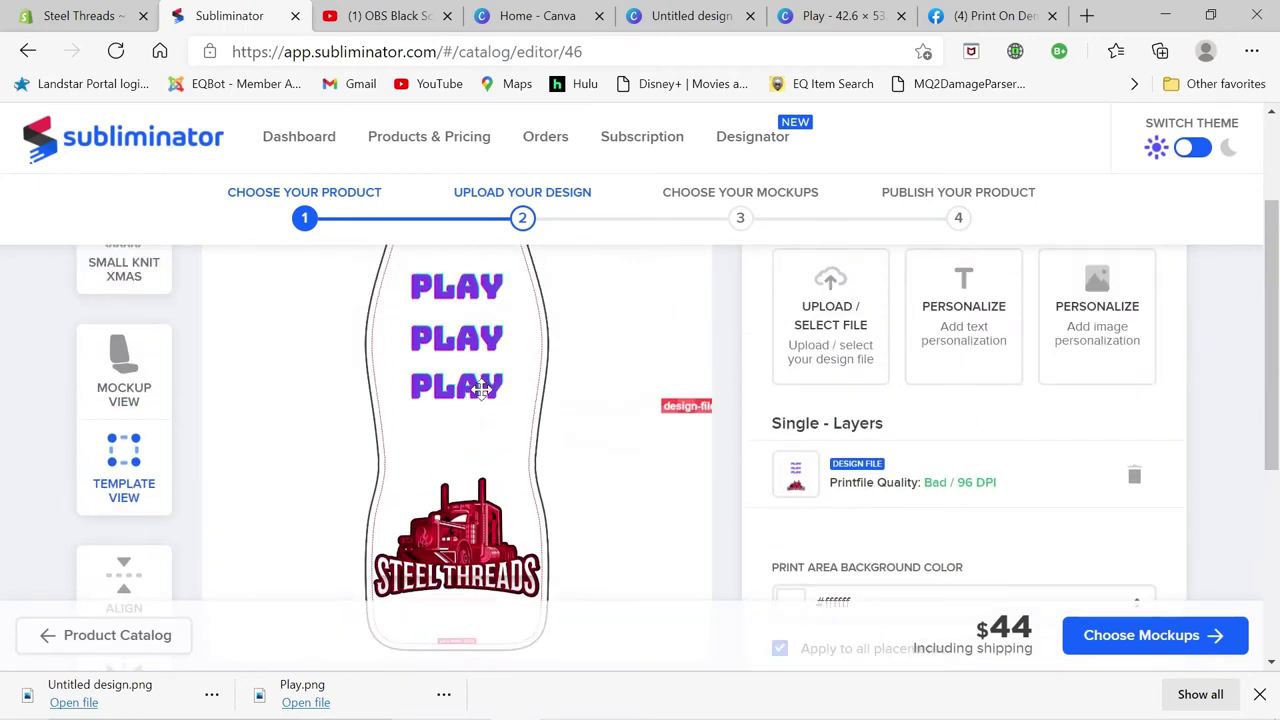
scroll(480, 388, up, 1)
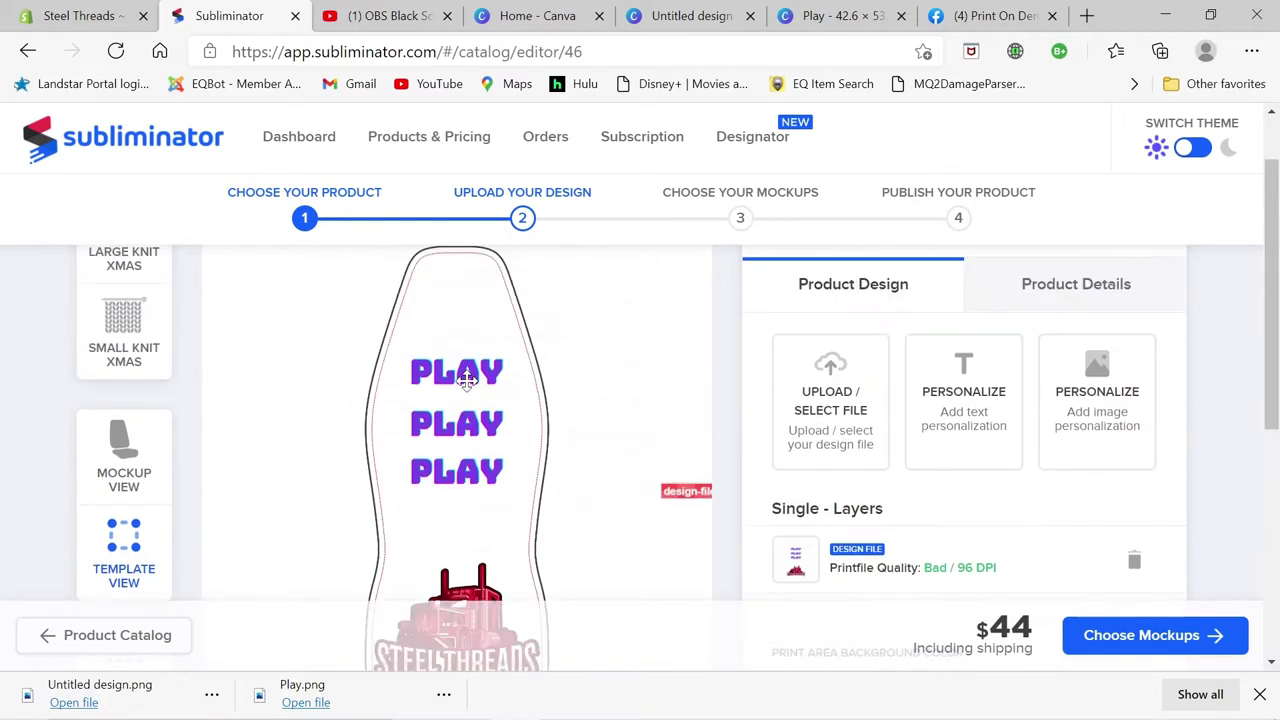
scroll(466, 370, down, 2)
scroll(466, 380, up, 2)
scroll(466, 378, down, 2)
scroll(466, 378, up, 2)
scroll(530, 373, down, 2)
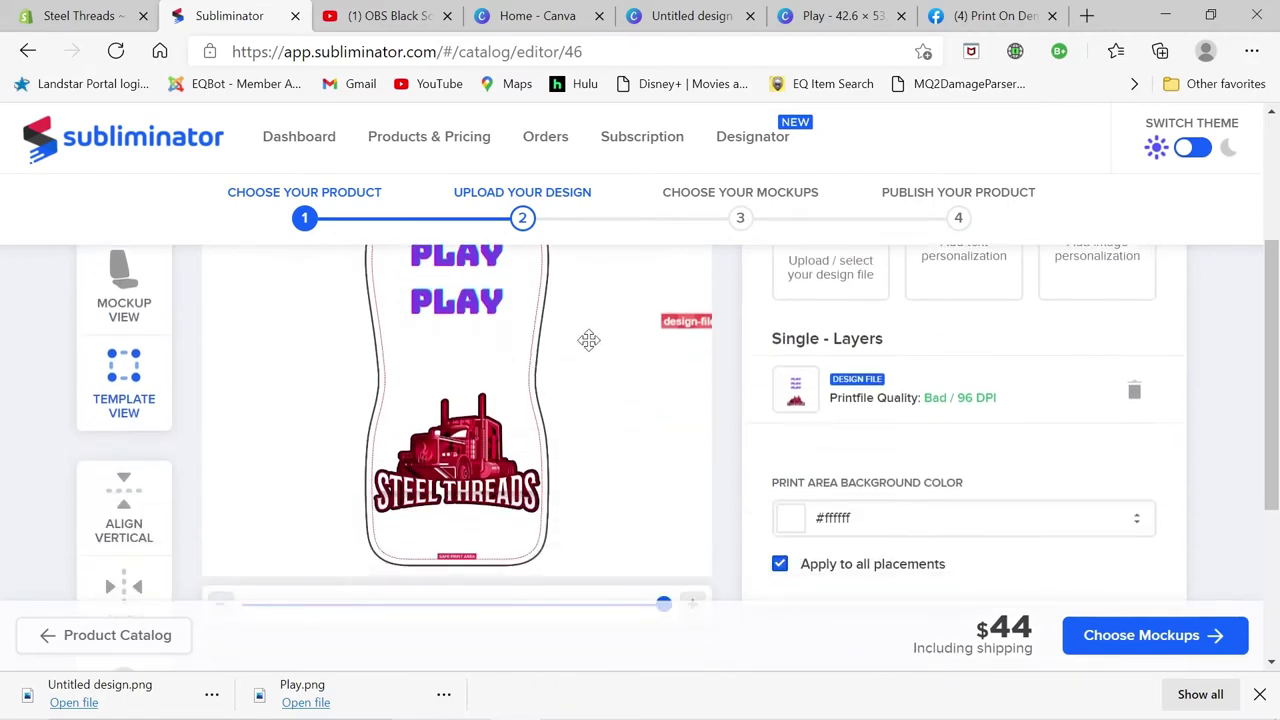
scroll(723, 391, down, 2)
Step: Preview dark grey, red, orange and yellow print area background colours
click(790, 347)
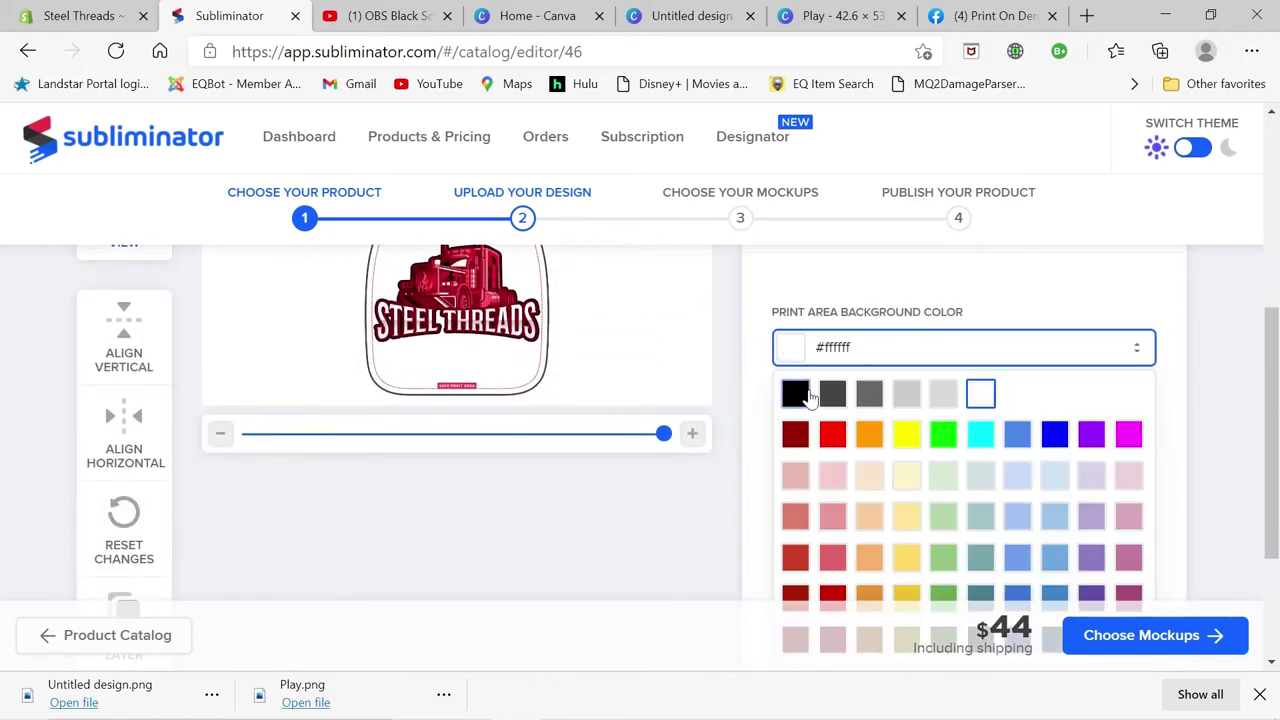
click(800, 394)
click(832, 393)
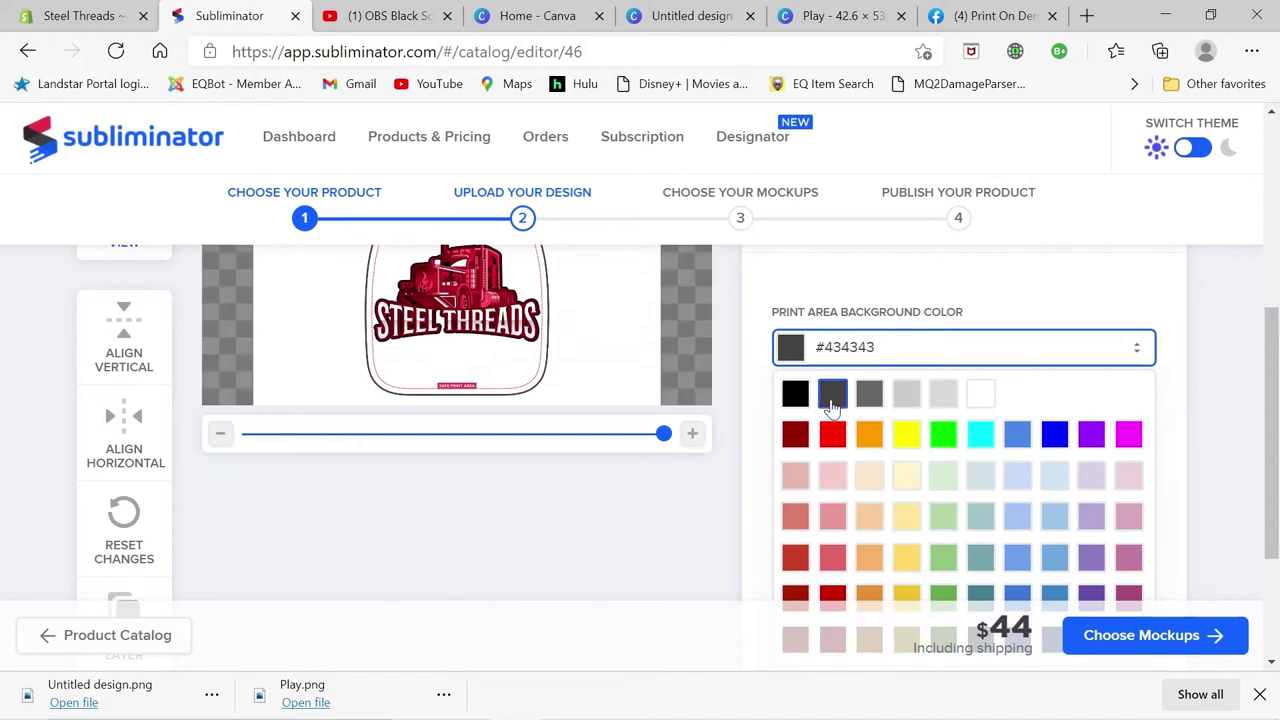
click(832, 433)
click(868, 436)
click(904, 436)
Step: Settle on a black #000000 background and review the finished seat cover template
click(794, 392)
scroll(730, 354, up, 3)
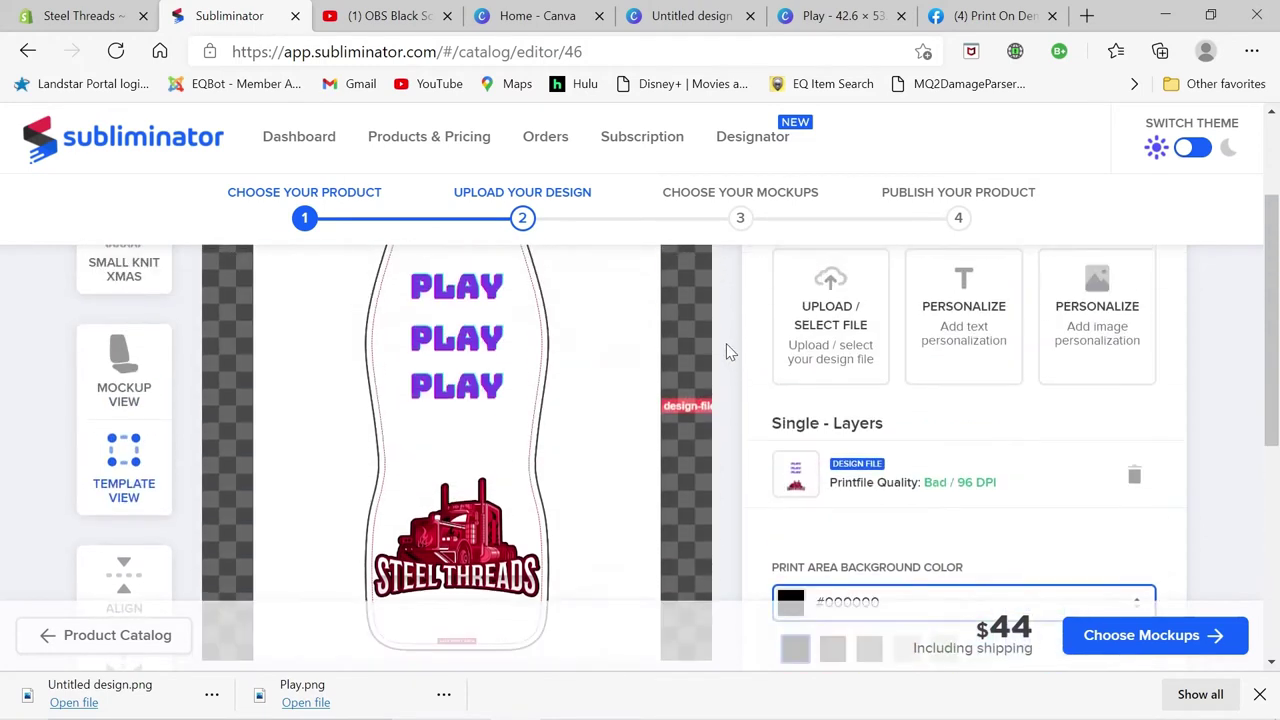
scroll(705, 357, up, 2)
scroll(710, 357, down, 1)
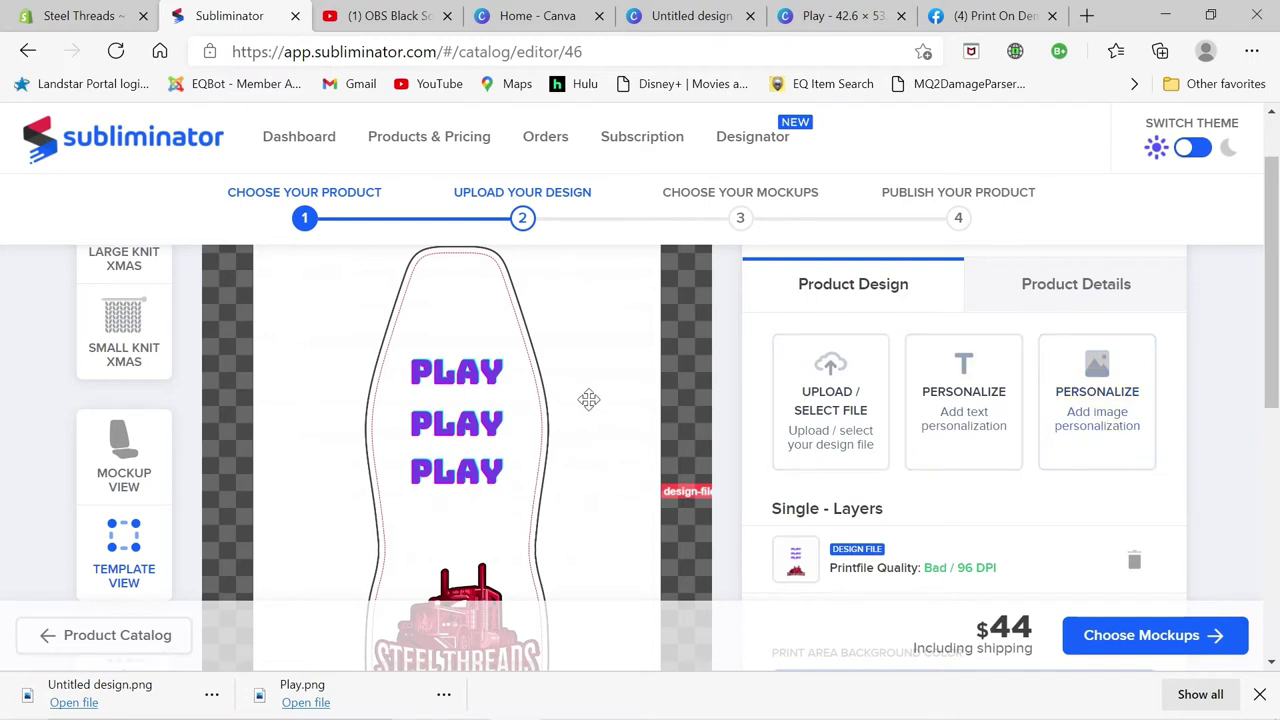
scroll(589, 400, down, 5)
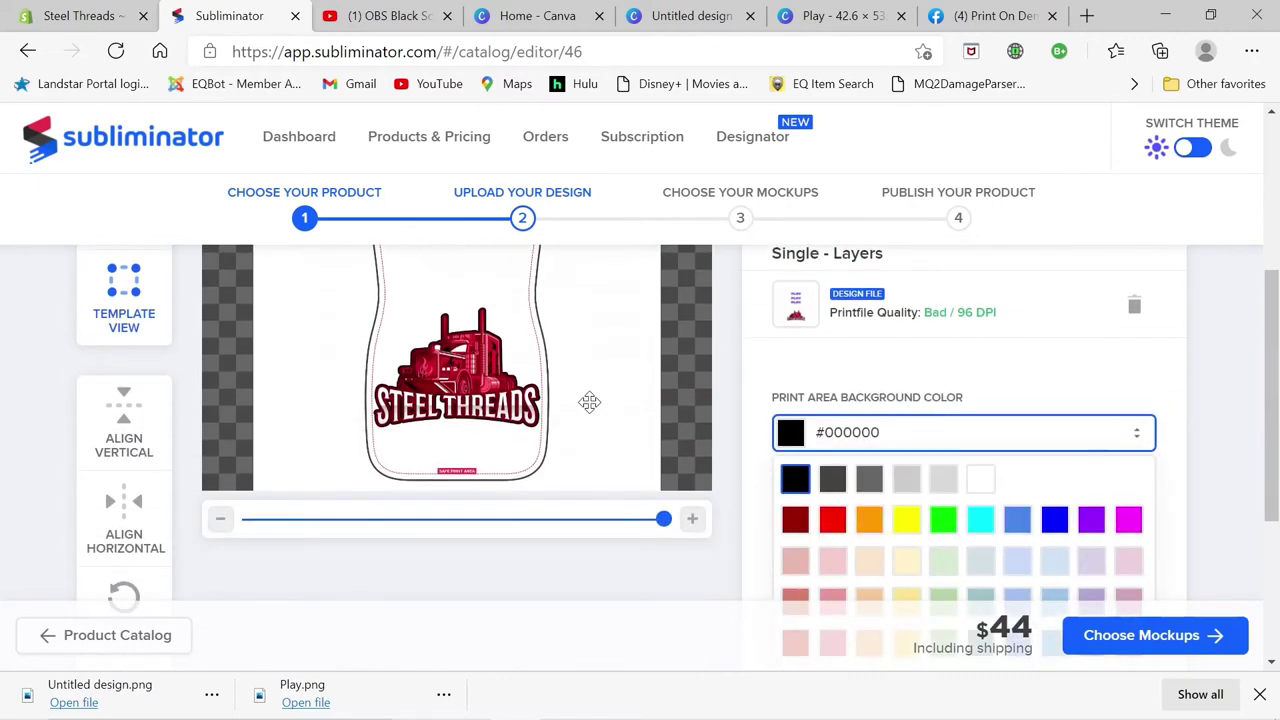
scroll(589, 402, down, 3)
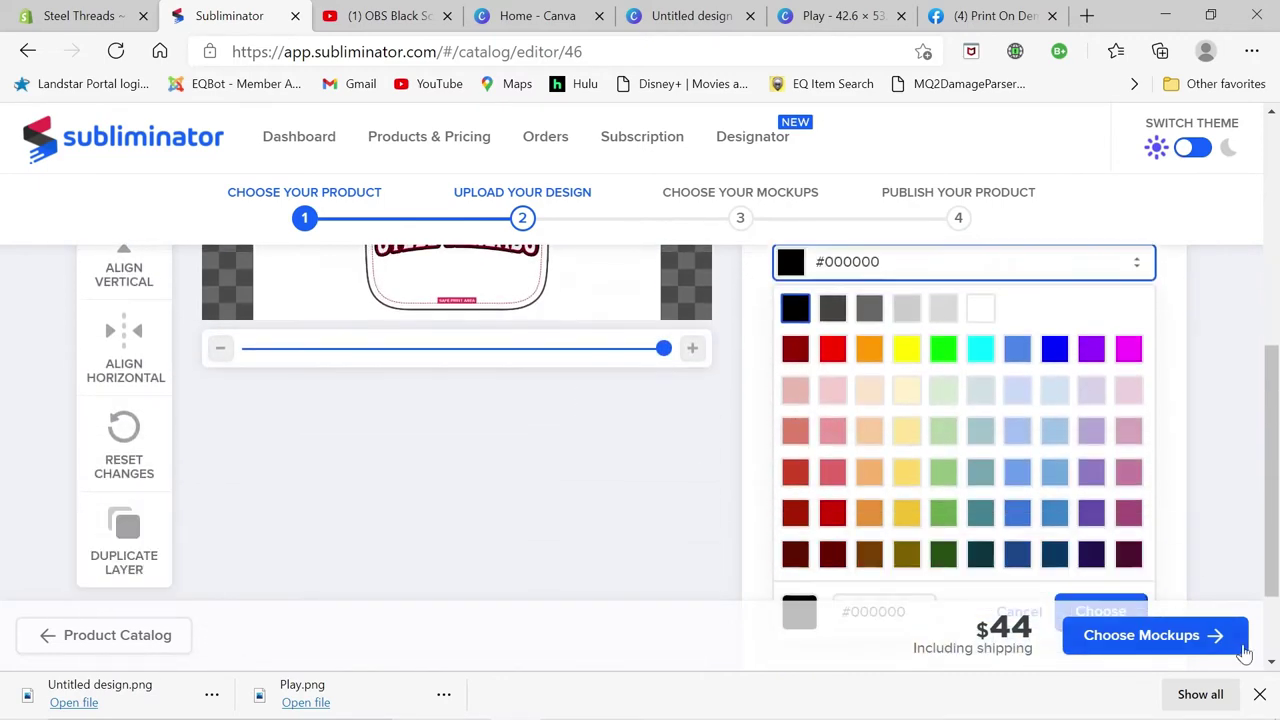
scroll(910, 515, up, 4)
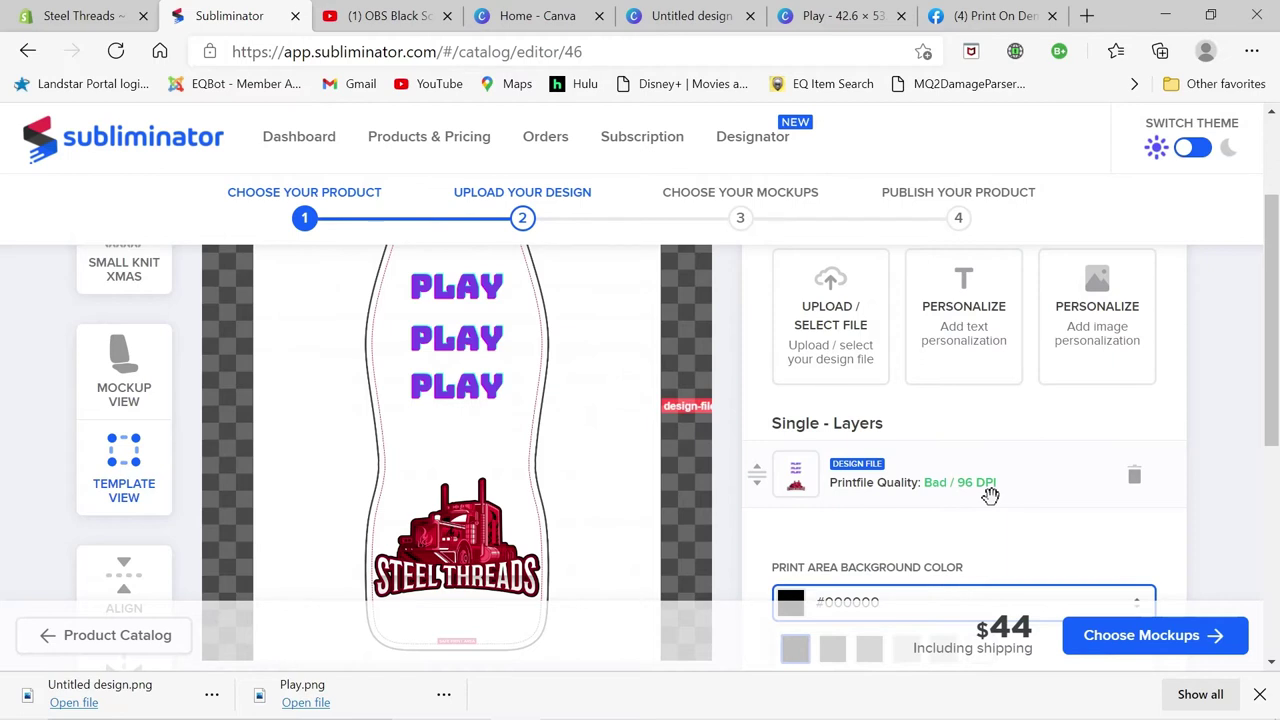
scroll(530, 465, up, 1)
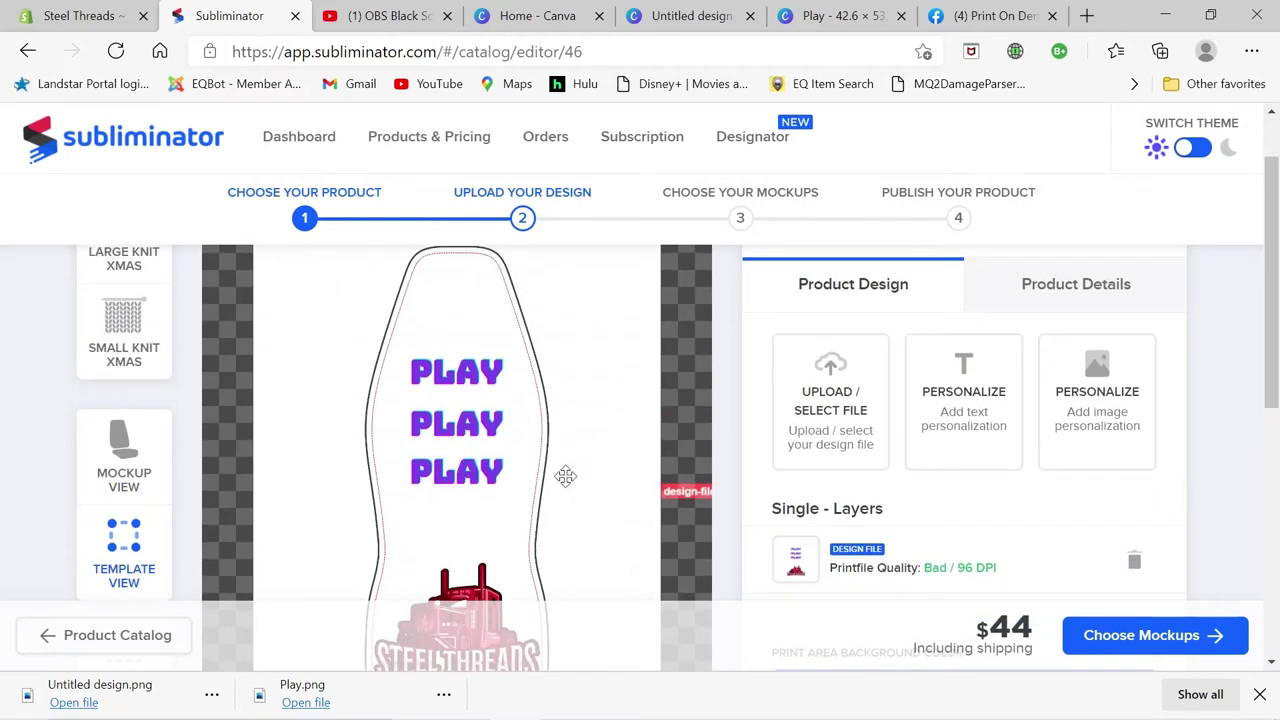
scroll(1043, 511, down, 1)
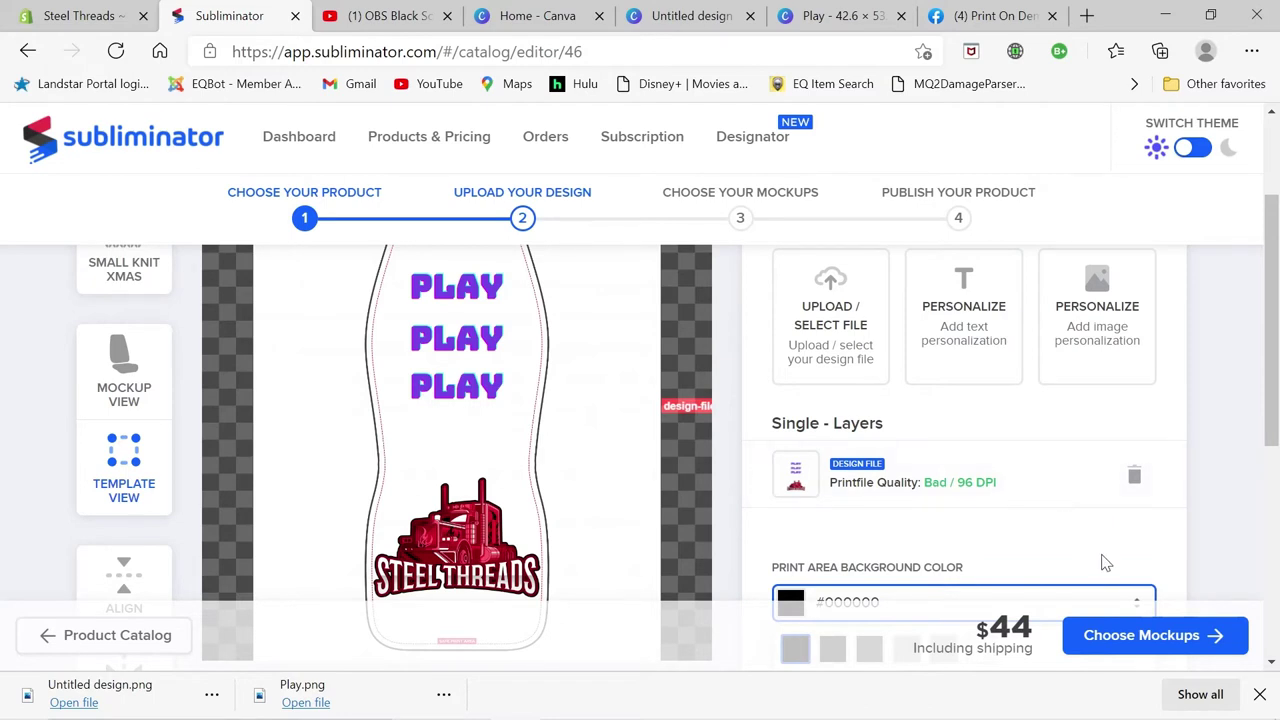
Step: On the mockups step, select and generate the three Neutral Mockups of the PLAY design
click(1157, 642)
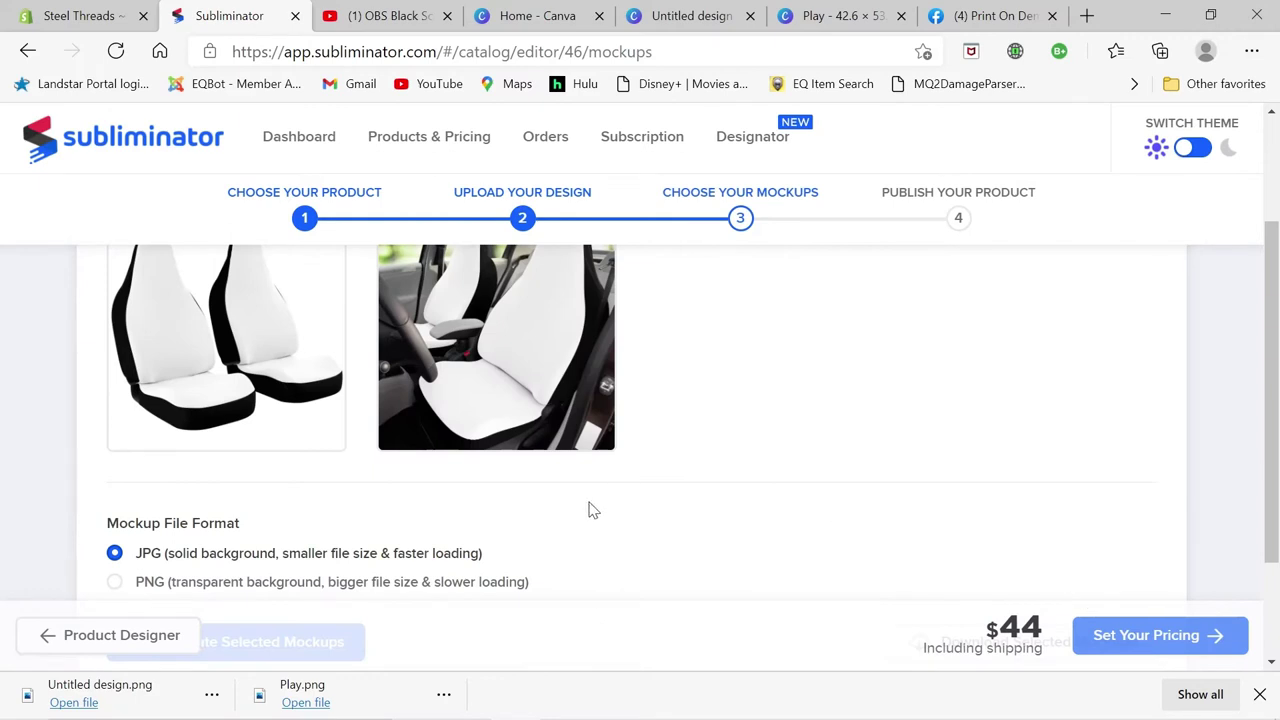
scroll(587, 497, up, 2)
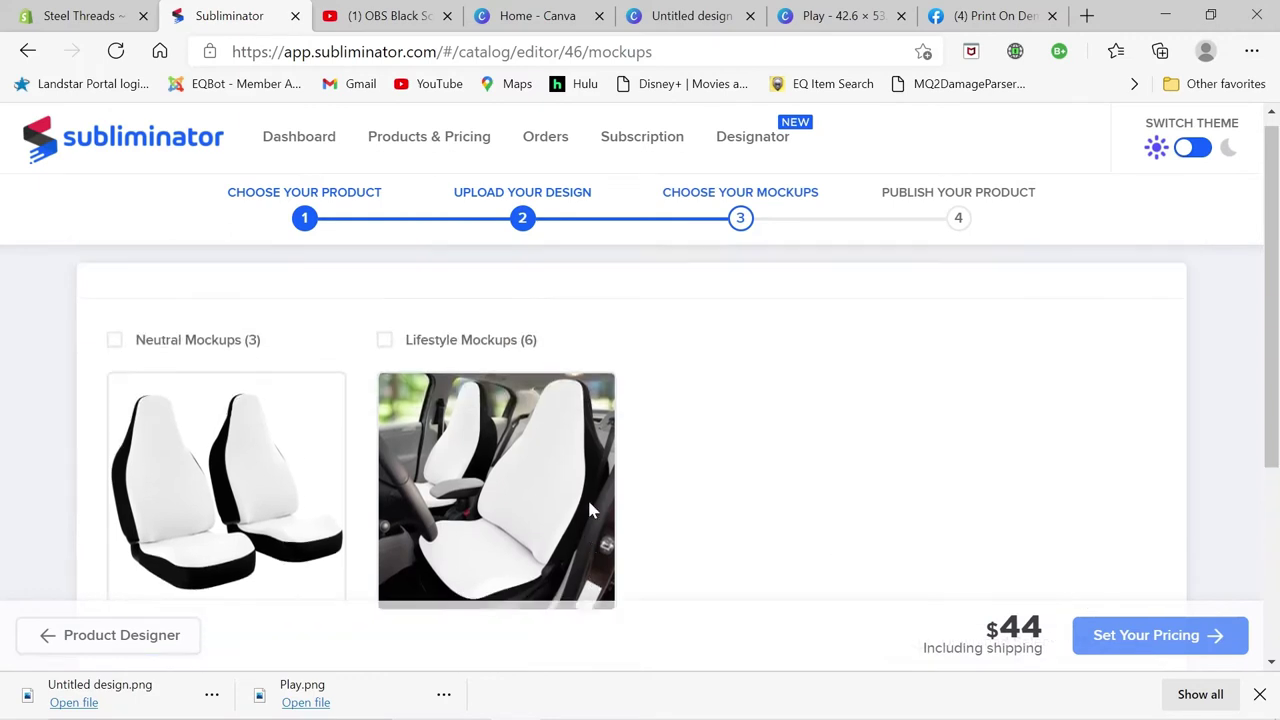
click(115, 353)
scroll(243, 380, down, 3)
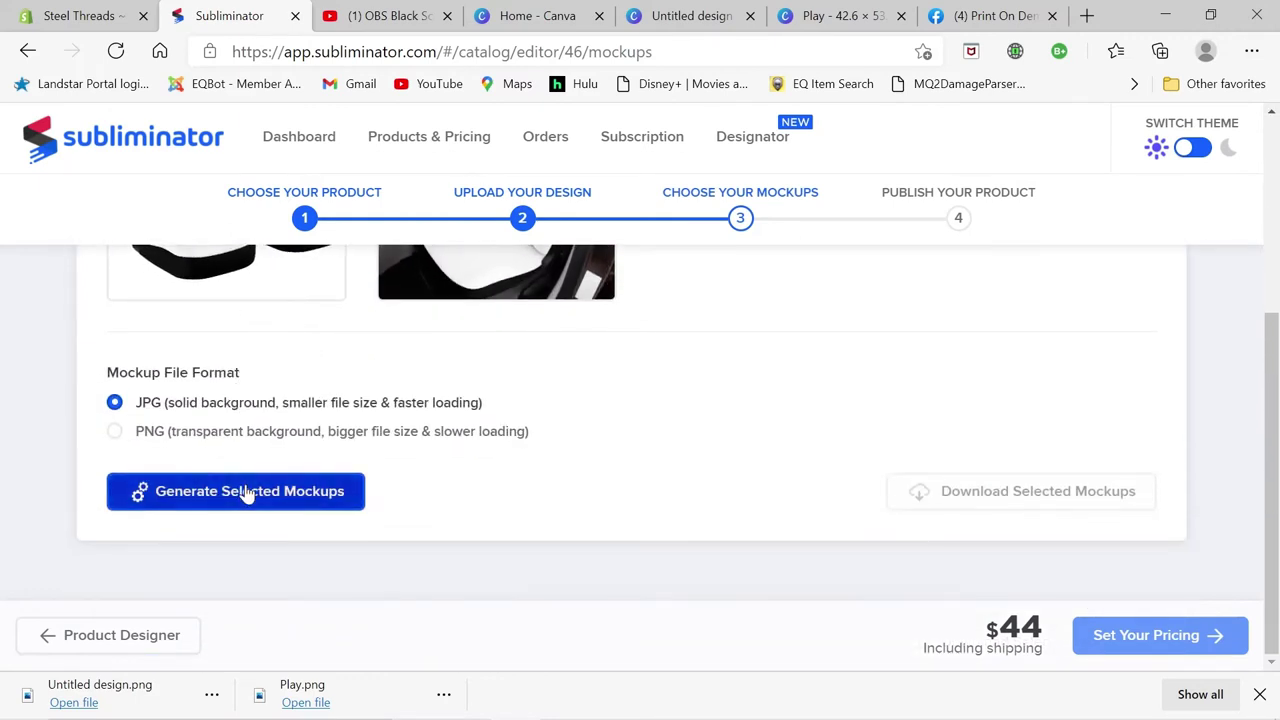
click(246, 492)
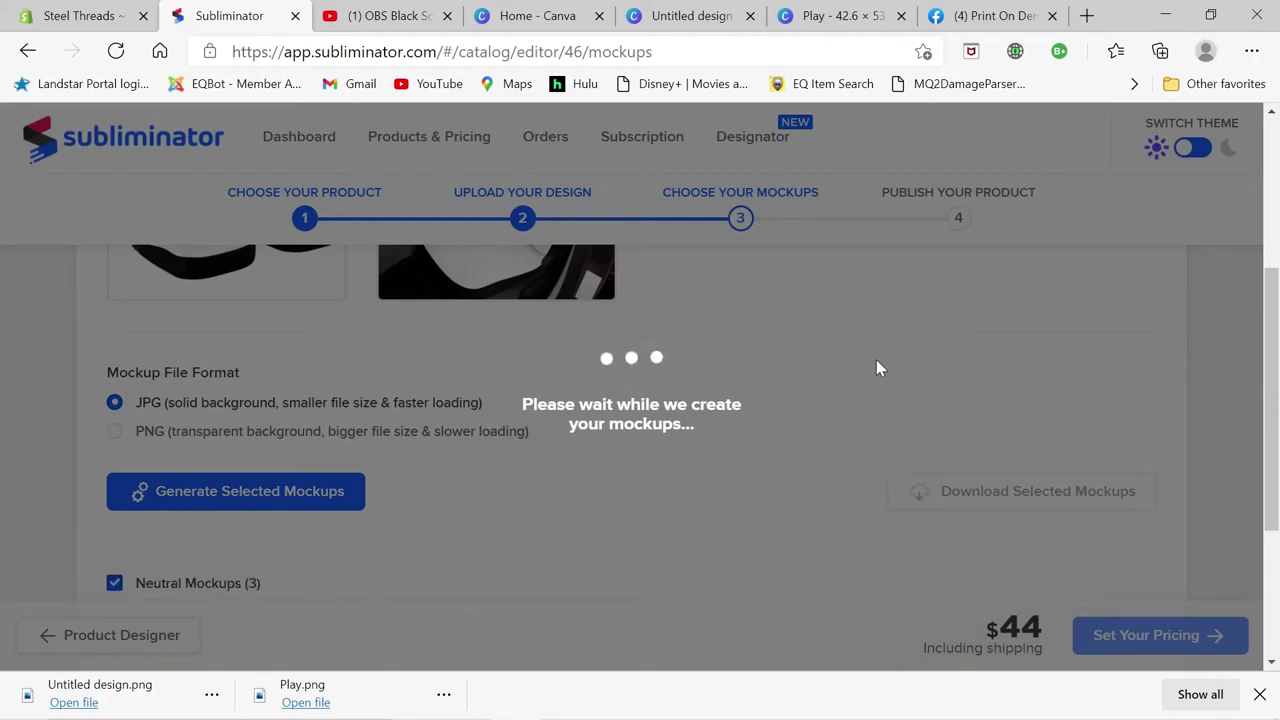
scroll(876, 368, down, 1)
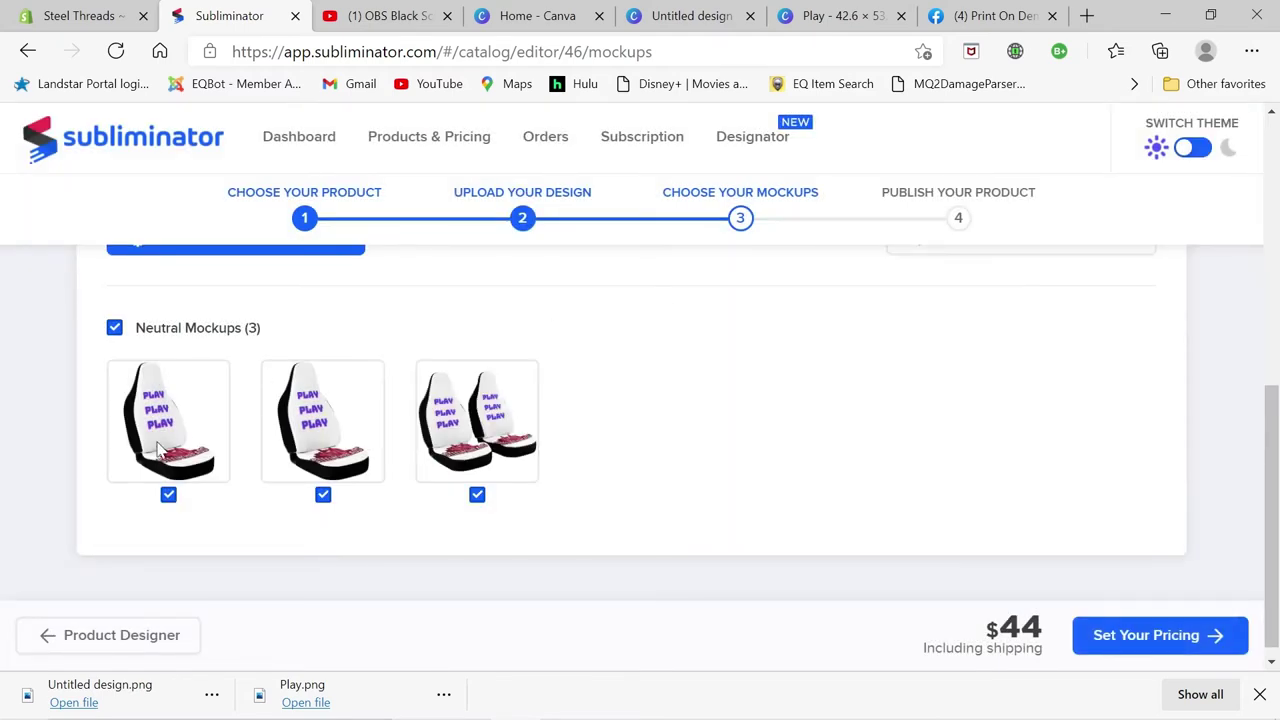
Step: Advance to the publish step and tick the Legal image-ownership checkbox
click(1127, 641)
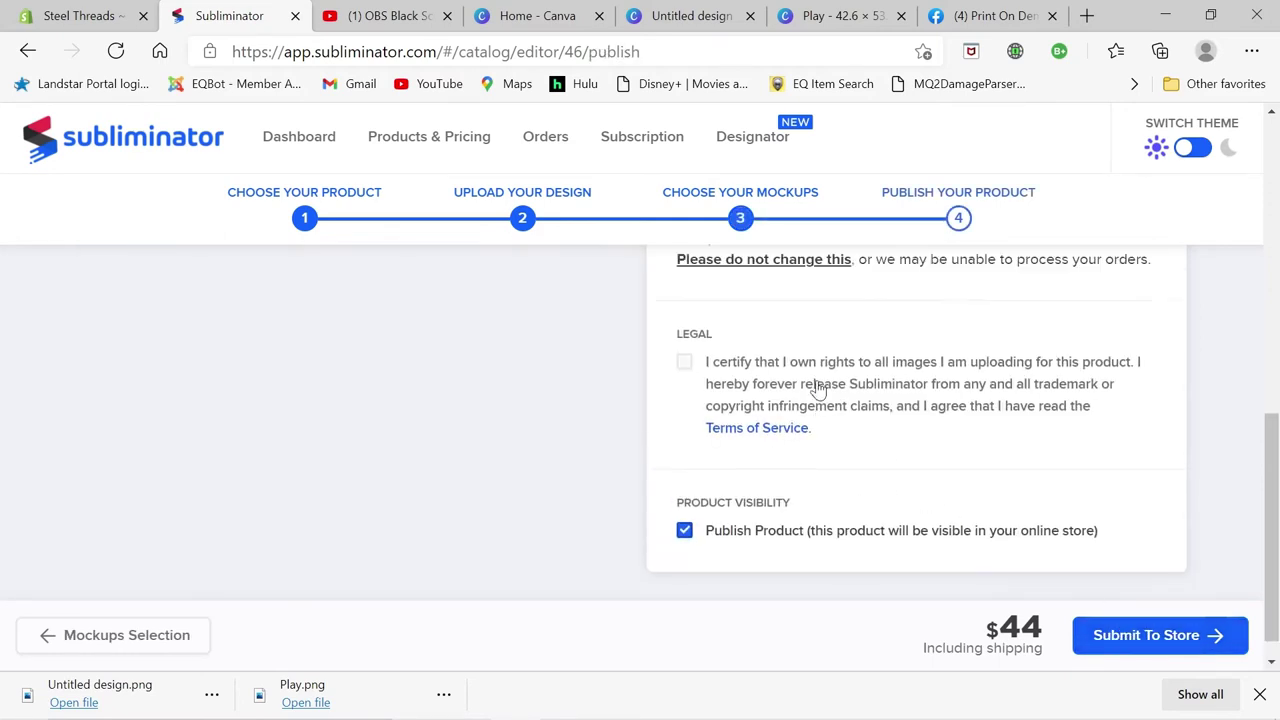
click(684, 586)
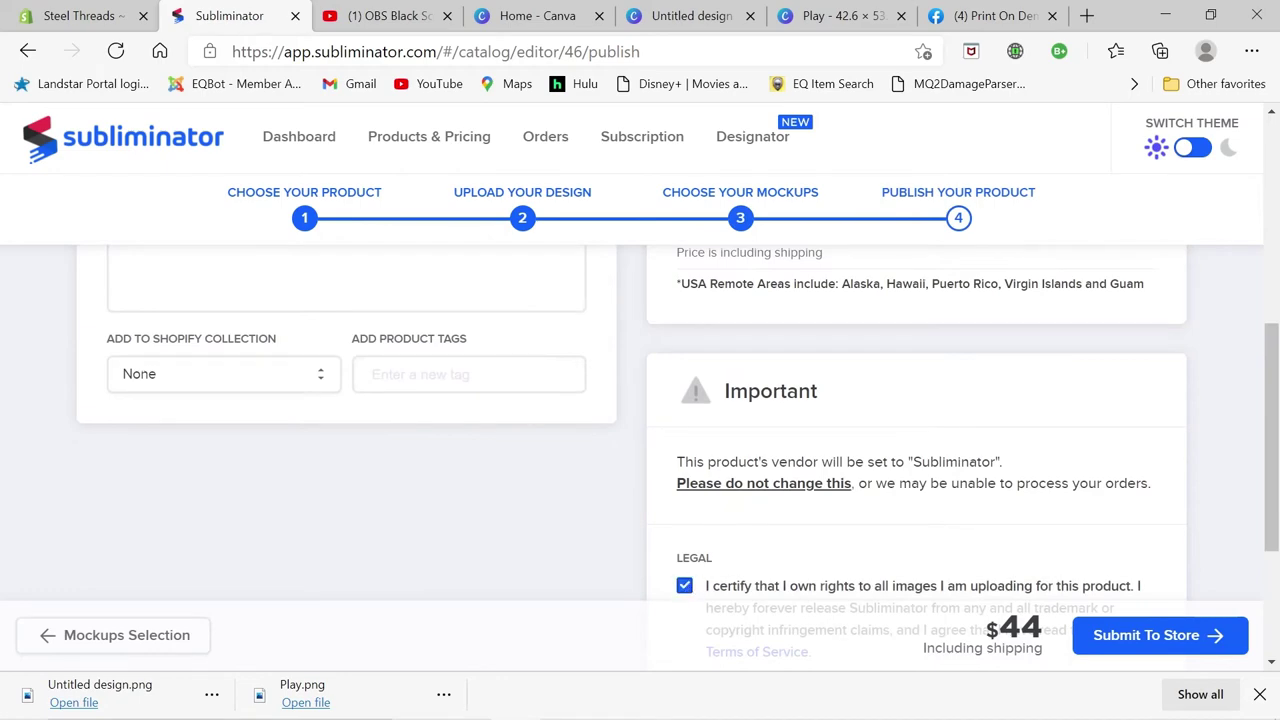
scroll(745, 488, up, 5)
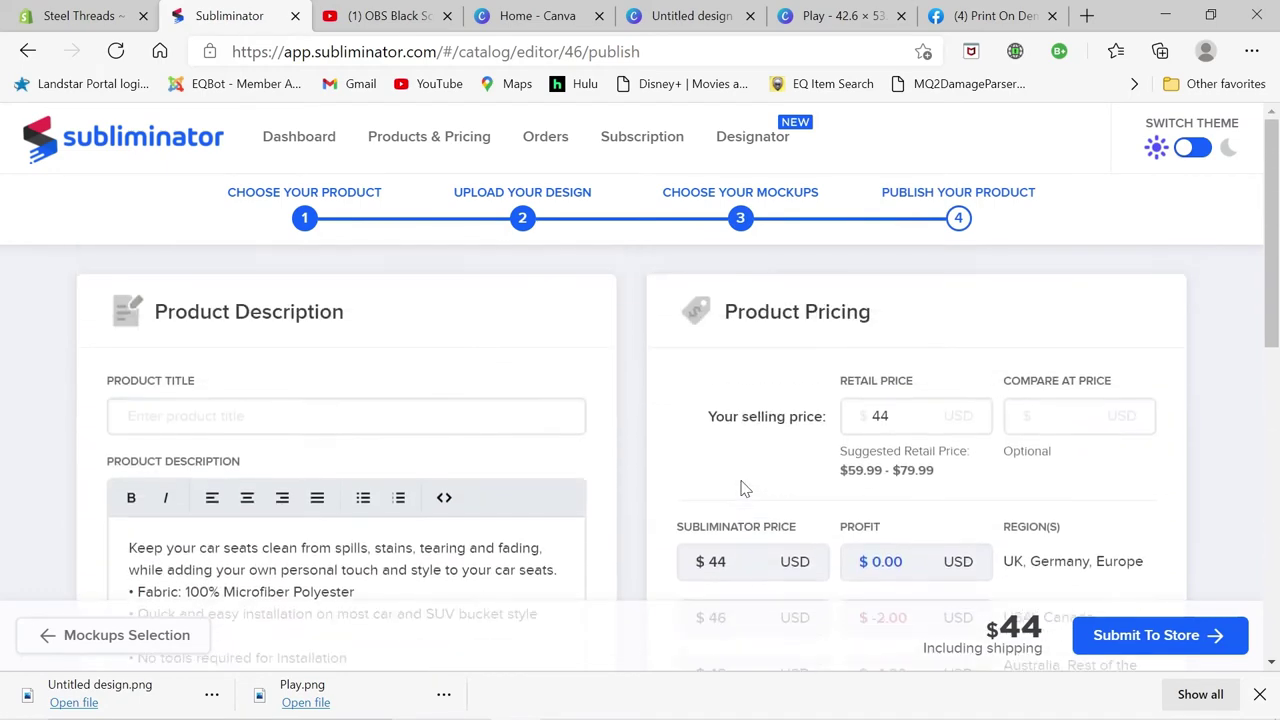
Step: Enter 'gamer seat cover' as the product title
click(520, 418)
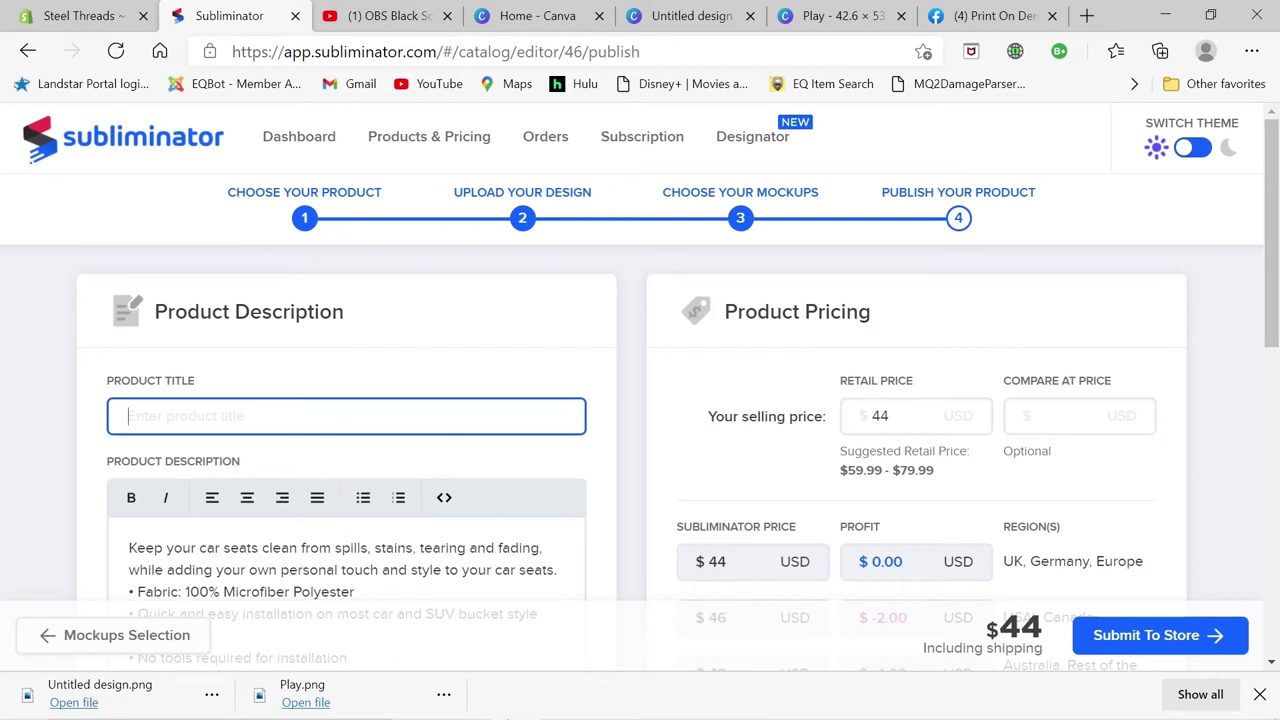
mouse_move(413, 716)
text(gmail)
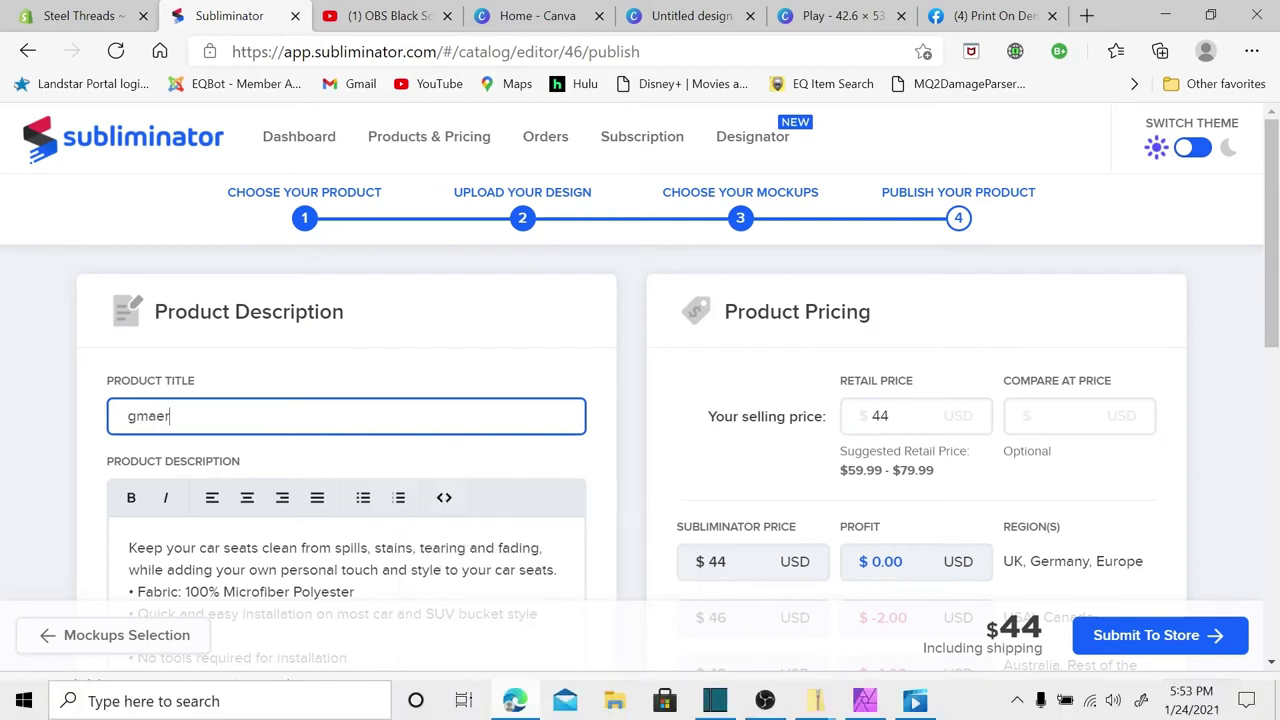
key(BackSpace)
key(BackSpace)
key(BackSpace)
key(BackSpace)
text(amer seat cover)
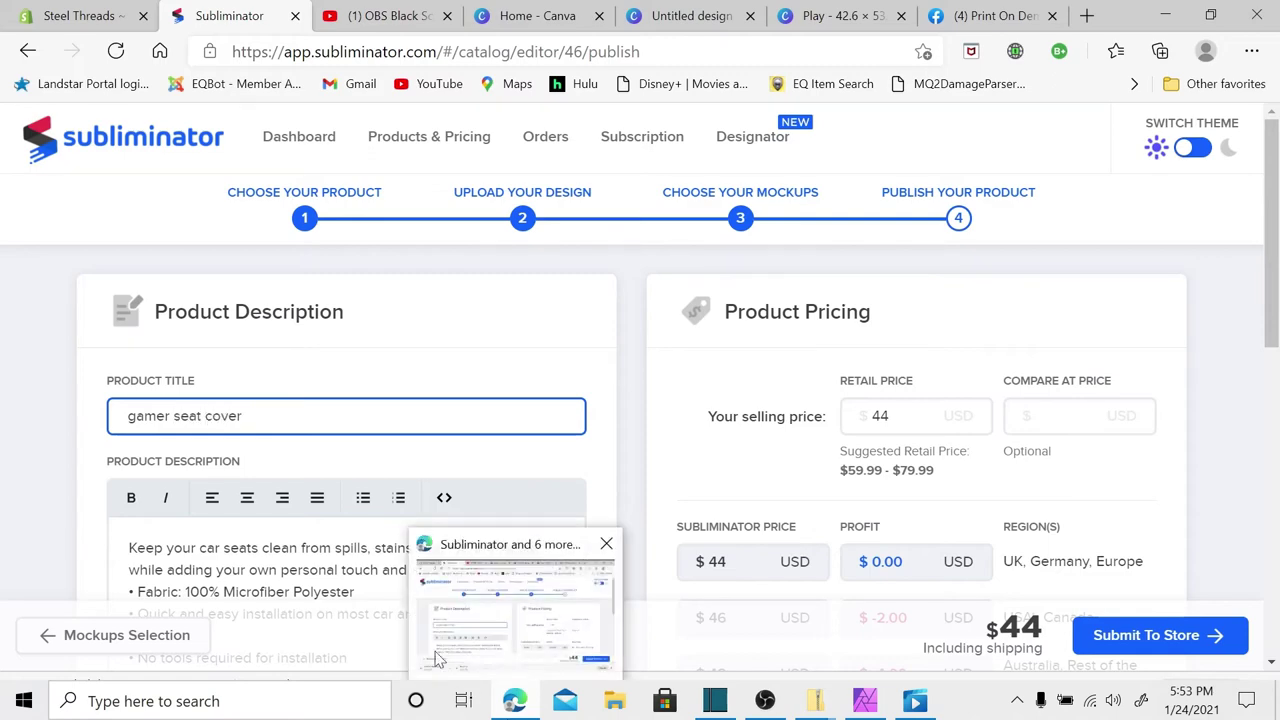
scroll(393, 497, down, 3)
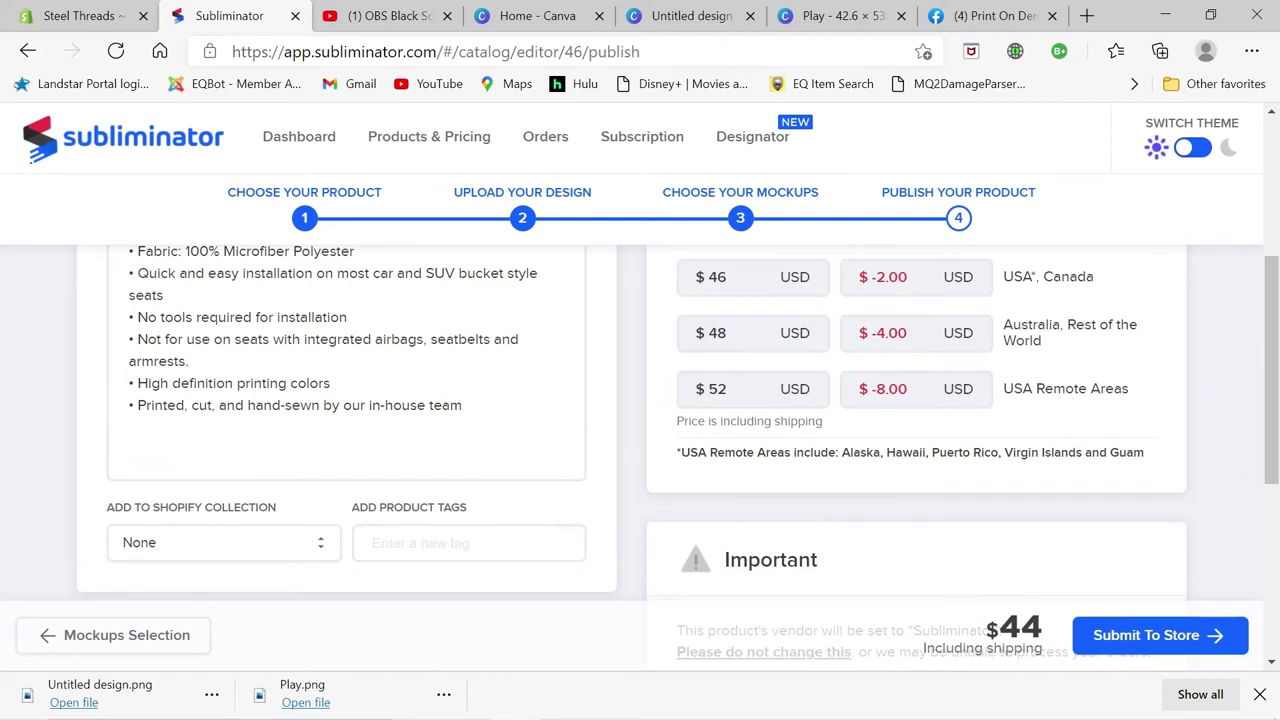
Step: Change the retail price to 69.99 and review the resulting $17.99–$25.99 regional profits
scroll(309, 423, down, 1)
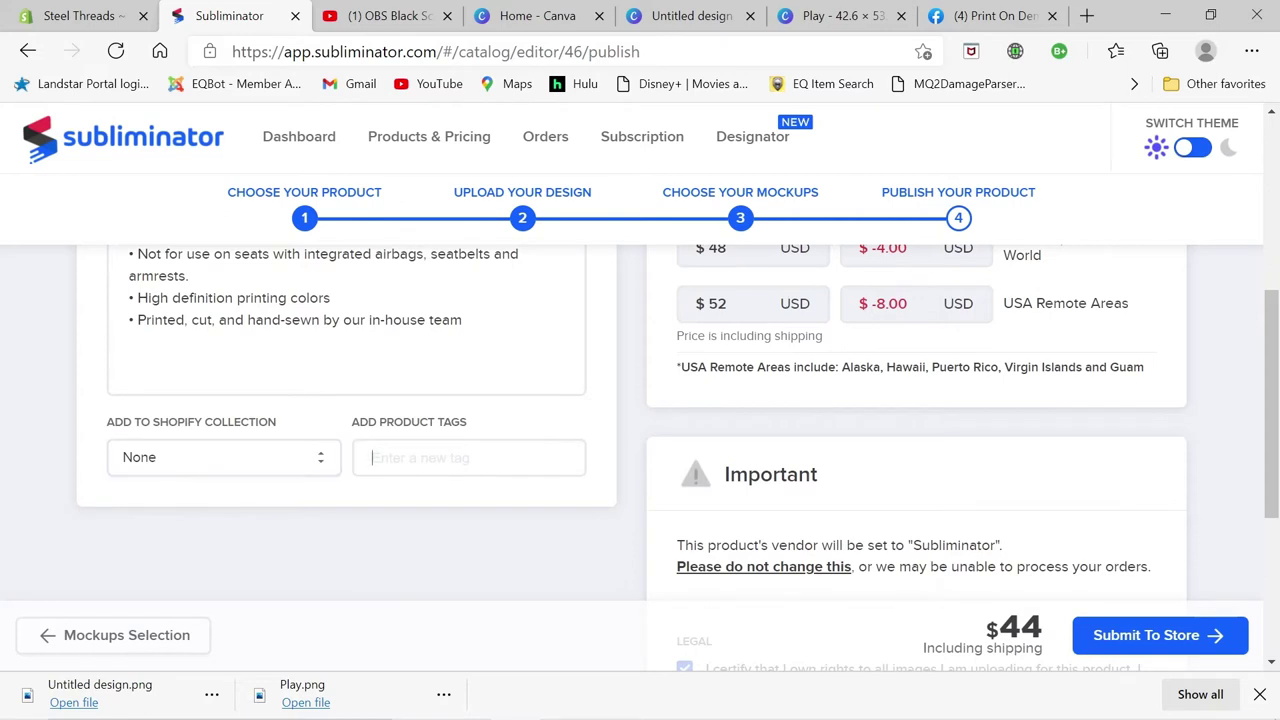
scroll(640, 420, up, 4)
double_click(880, 330)
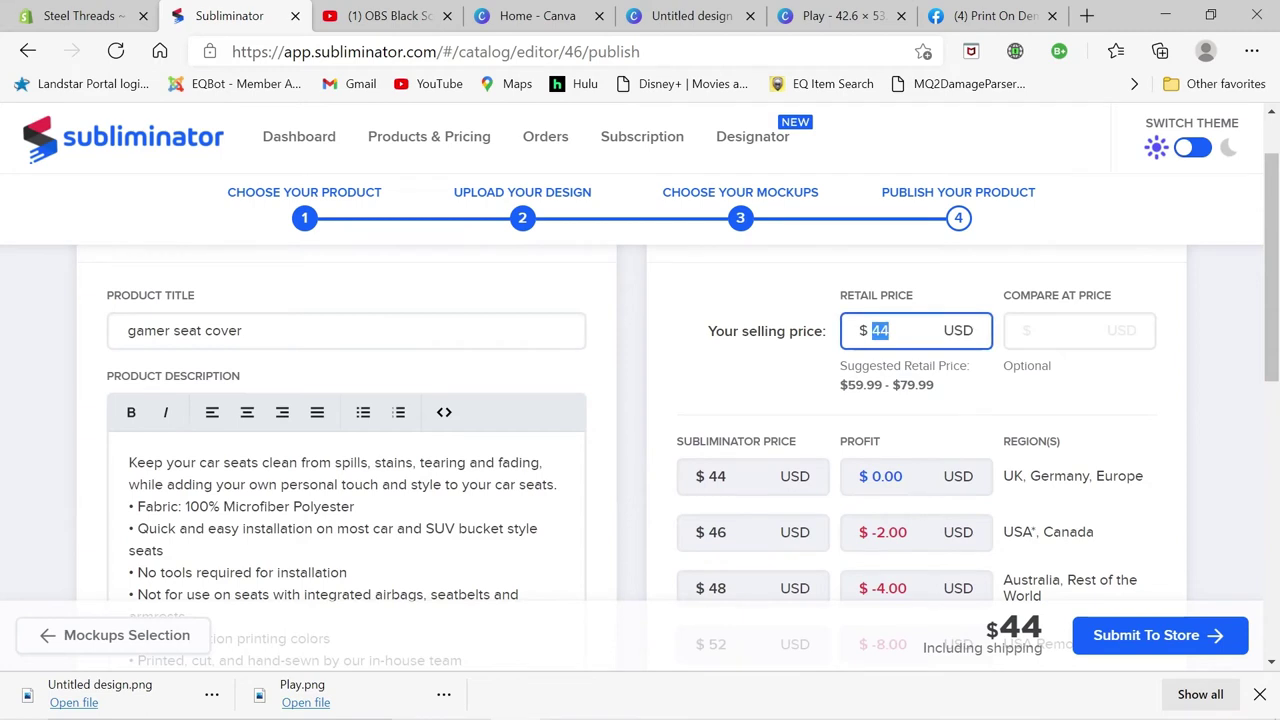
text(69.99)
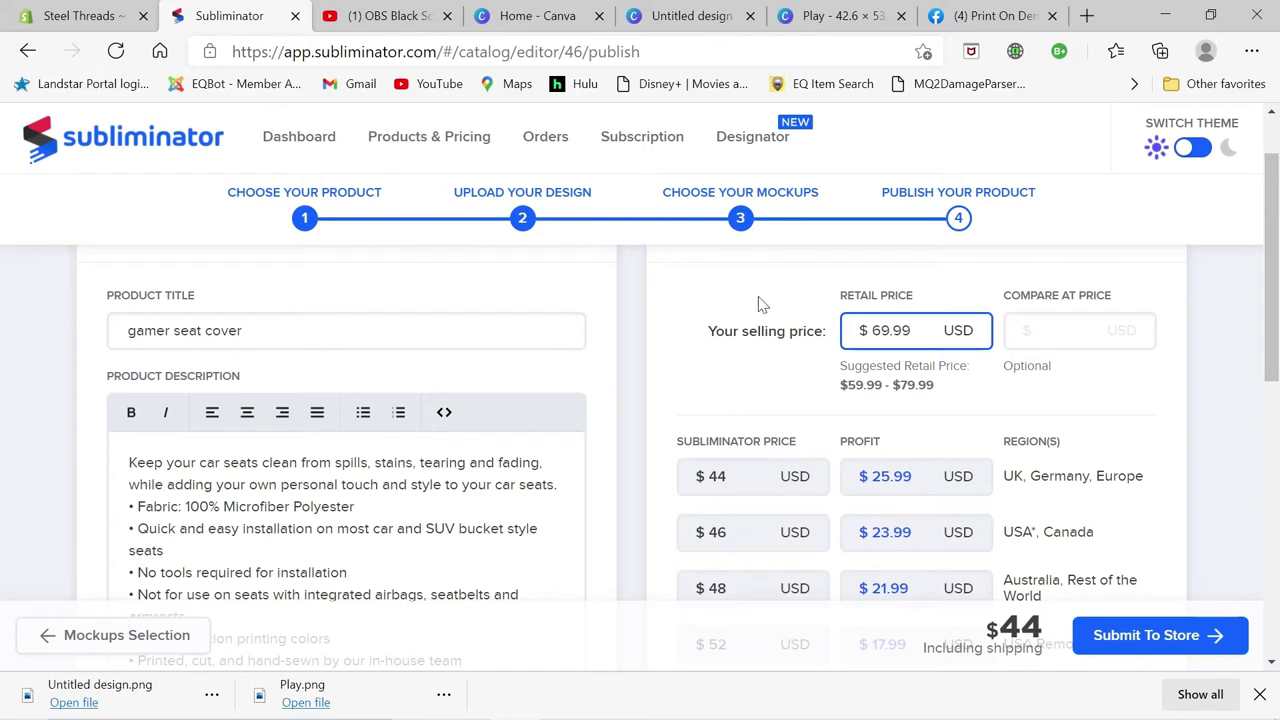
click(758, 293)
scroll(931, 290, down, 1)
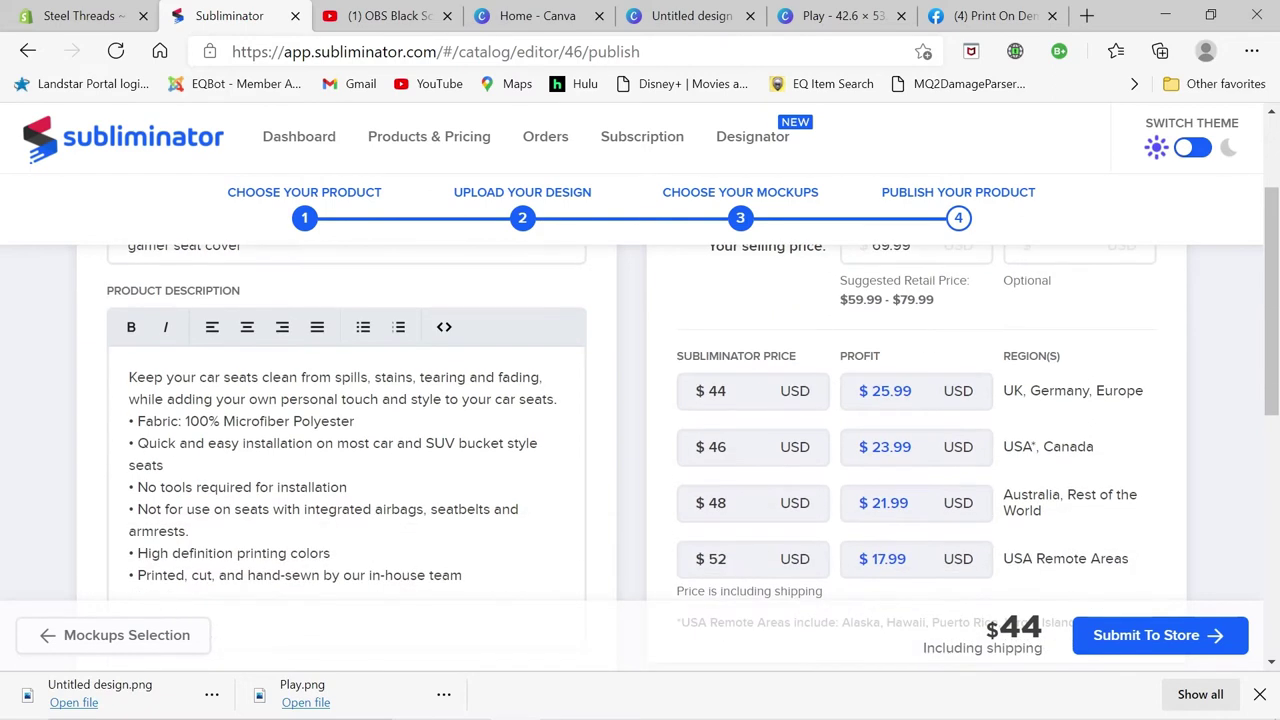
scroll(931, 300, up, 1)
scroll(931, 340, down, 1)
scroll(930, 360, down, 1)
scroll(912, 460, down, 2)
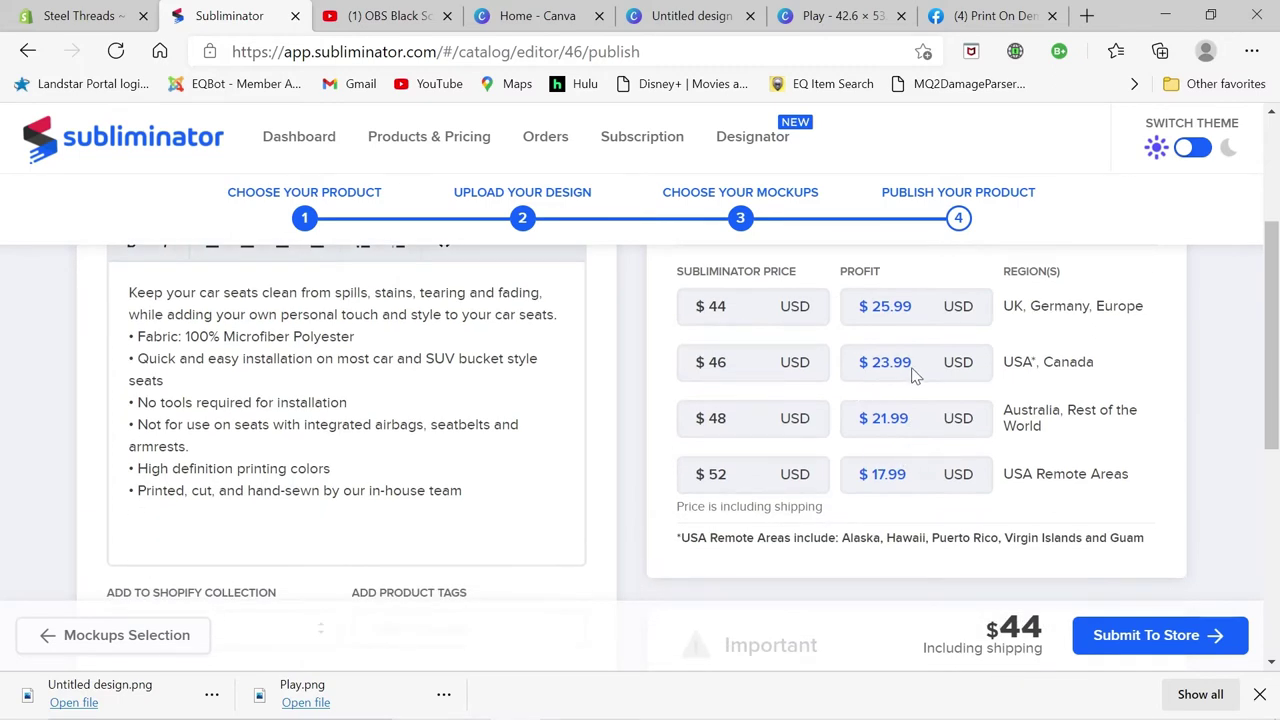
scroll(914, 378, down, 1)
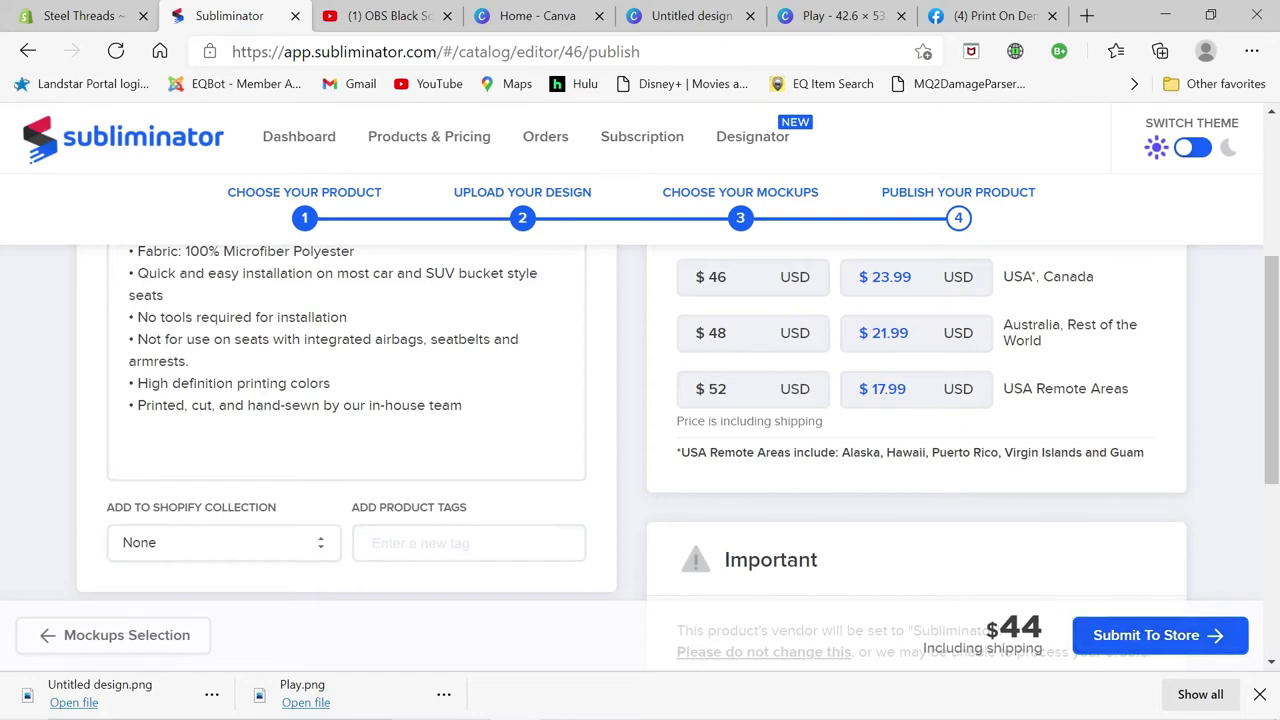
scroll(519, 498, up, 3)
scroll(553, 468, up, 1)
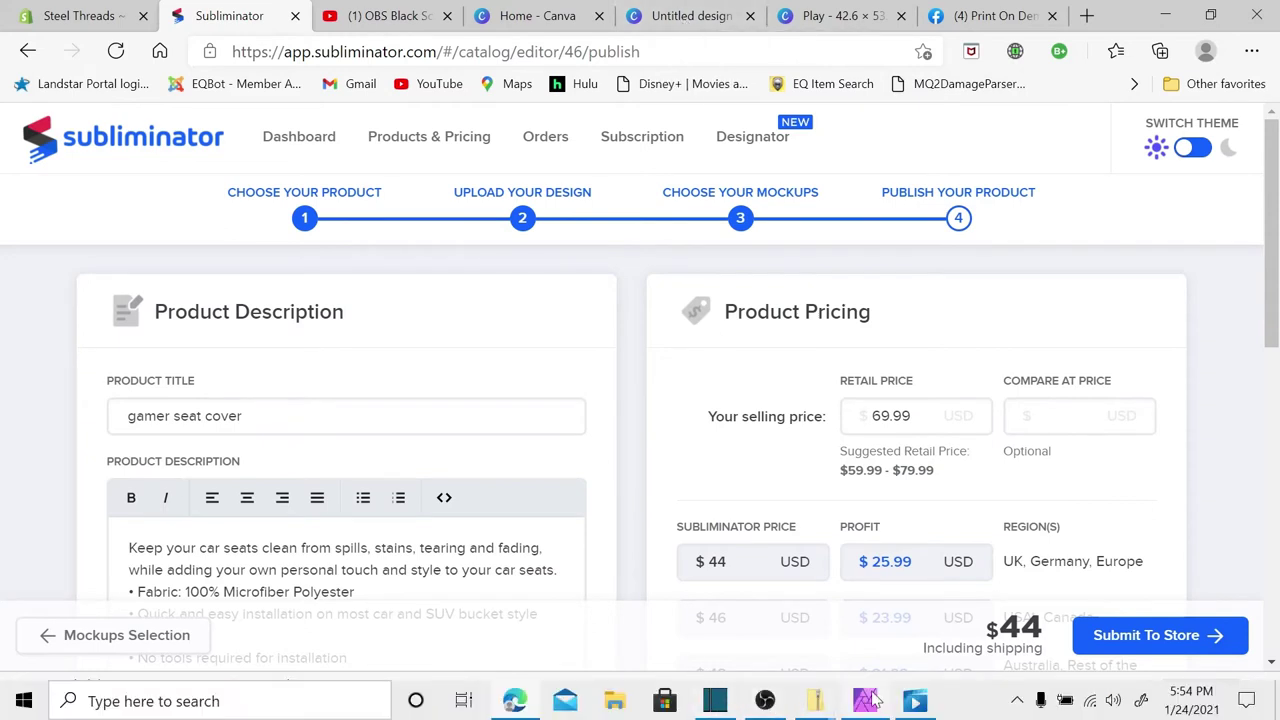
Step: Minimize Affinity Photo, browser, OBS, Explorer and video player windows, then launch Affinity Designer
mouse_move(866, 702)
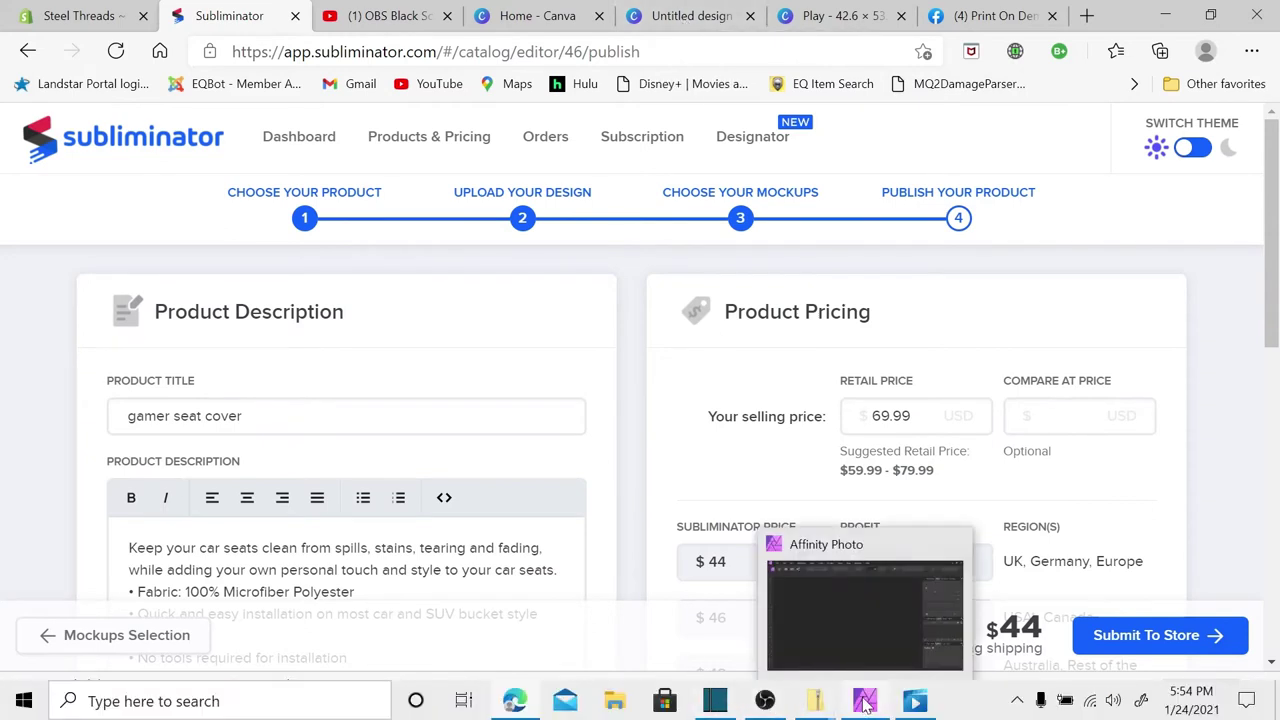
click(866, 702)
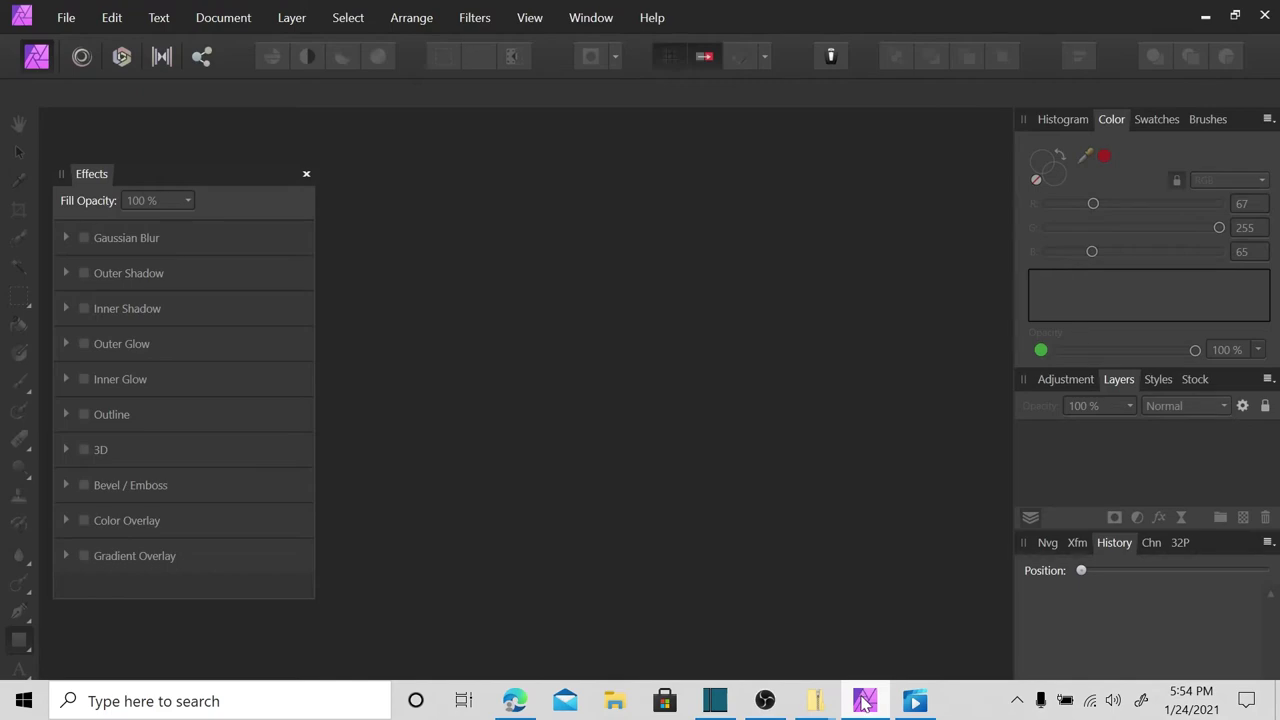
click(1203, 18)
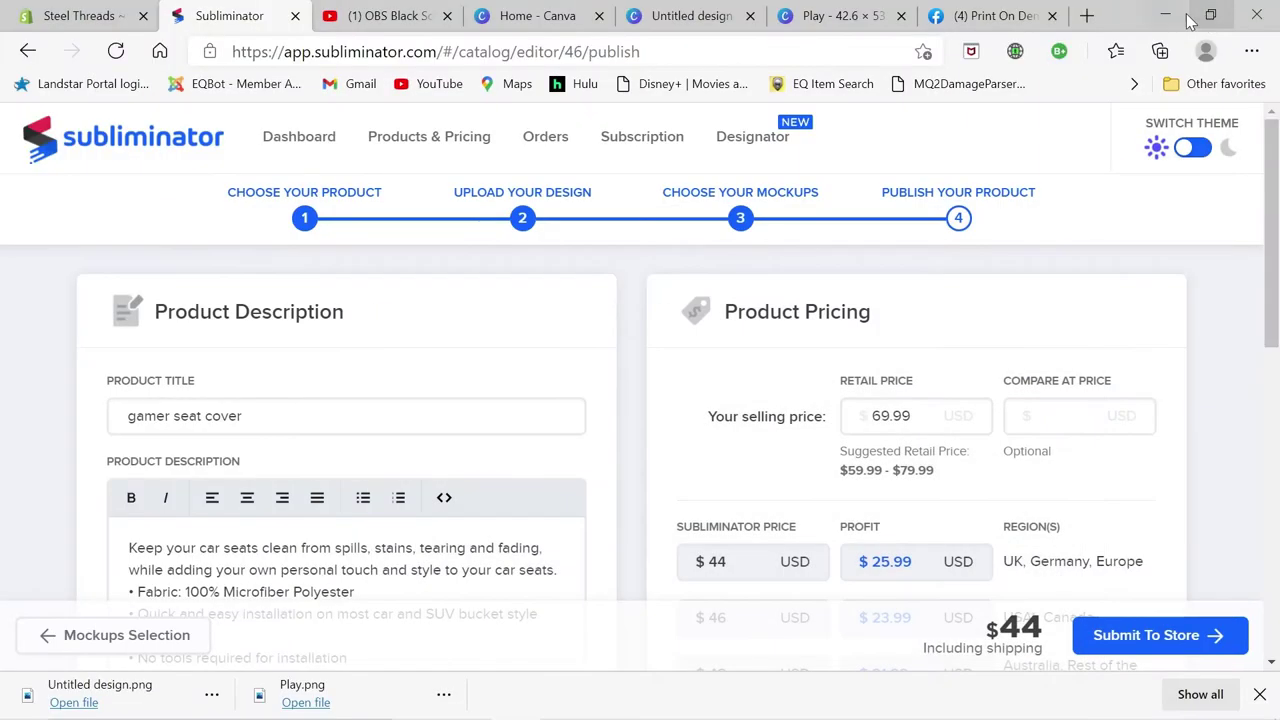
click(1163, 14)
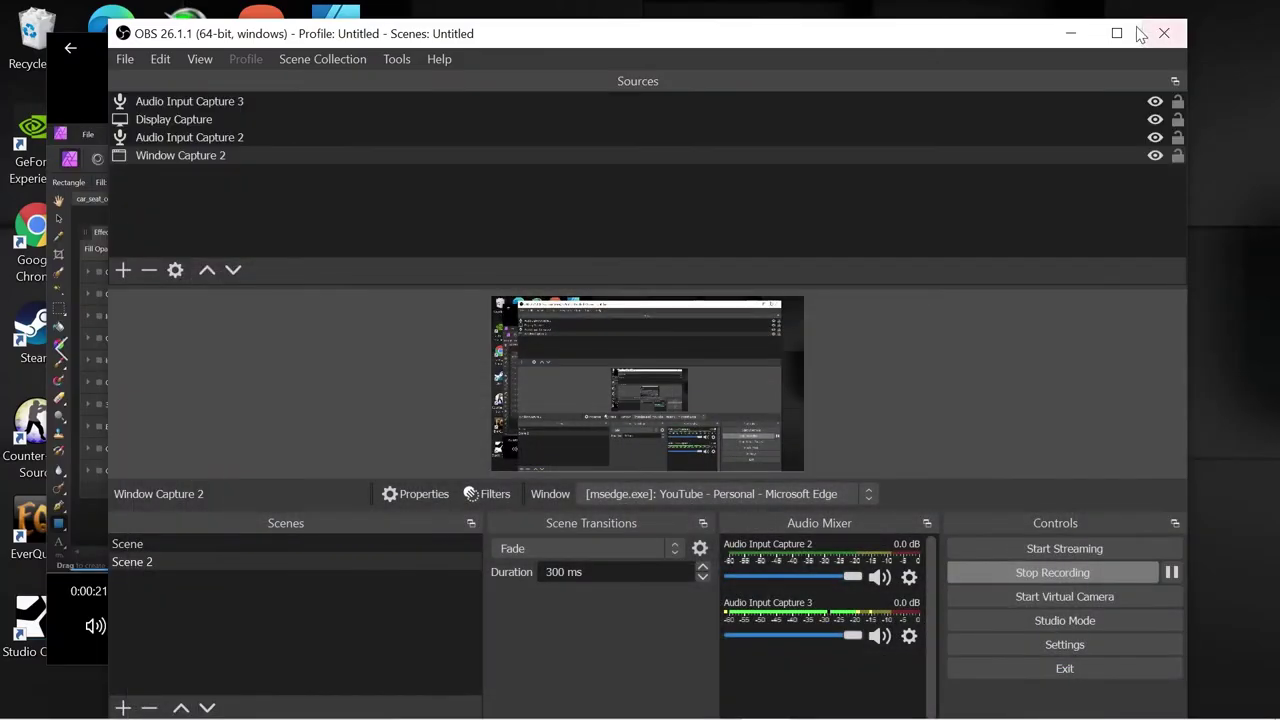
click(1070, 34)
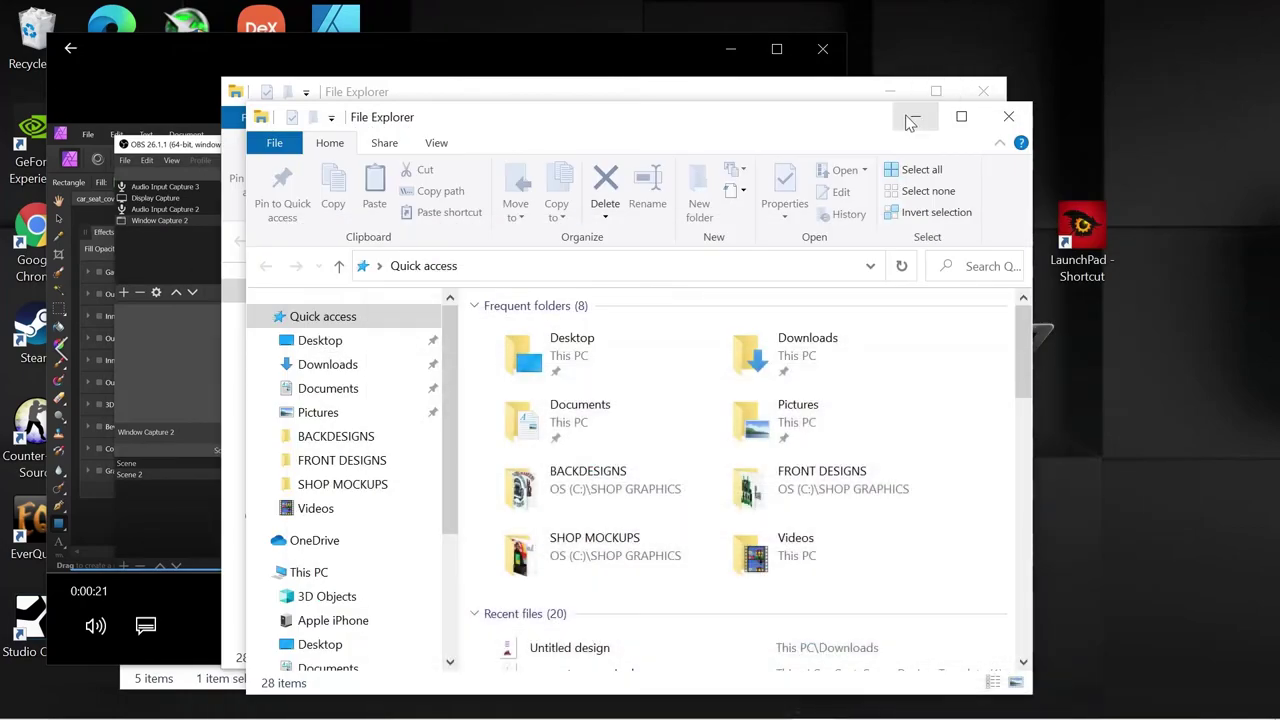
click(915, 116)
click(892, 95)
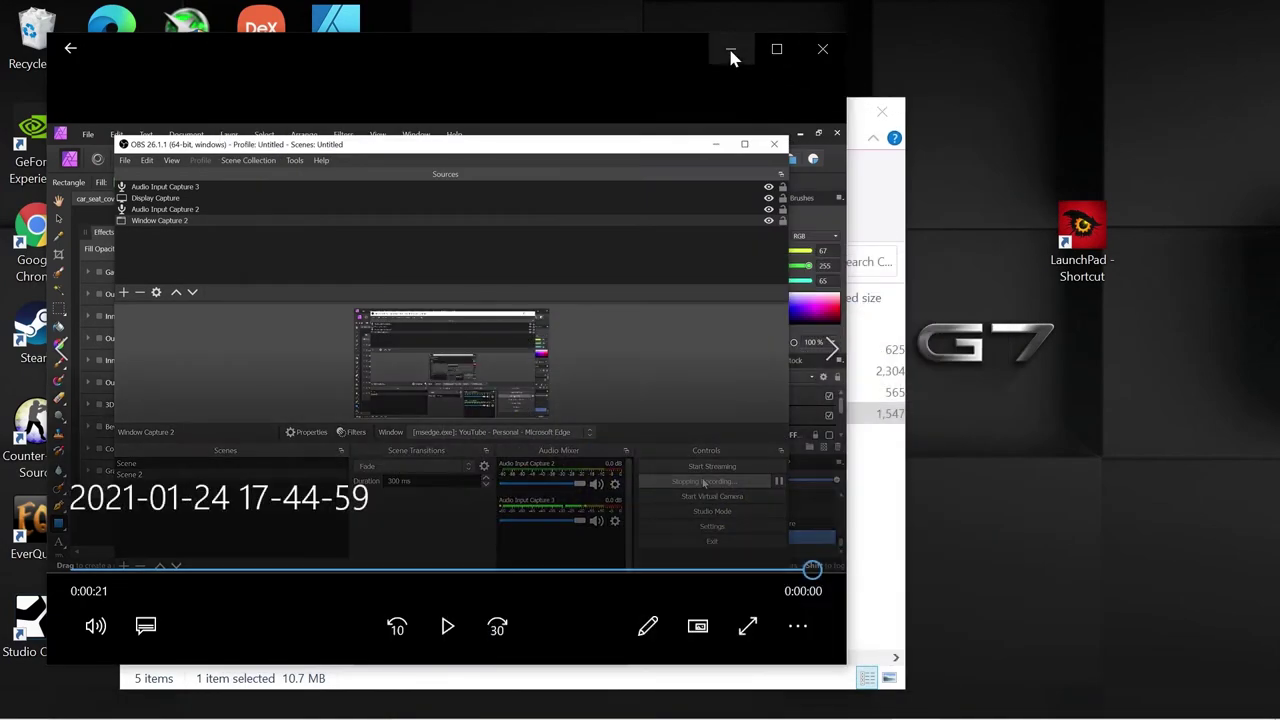
click(730, 48)
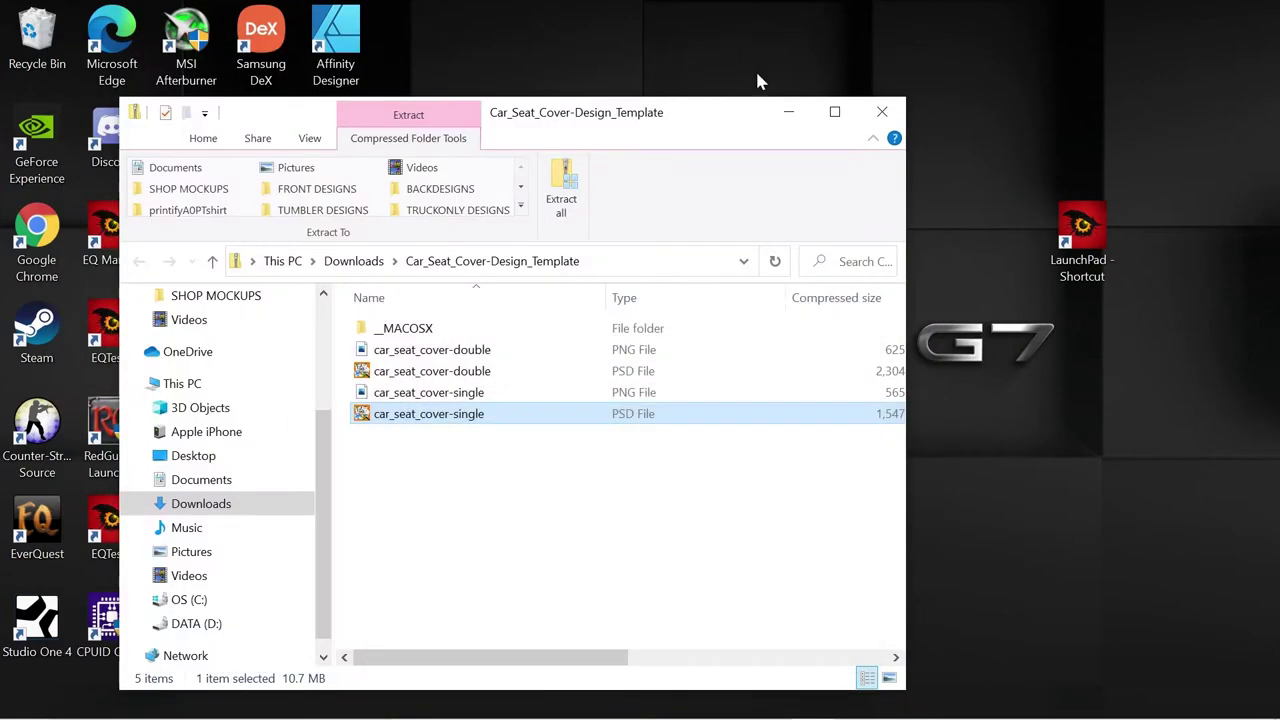
click(879, 115)
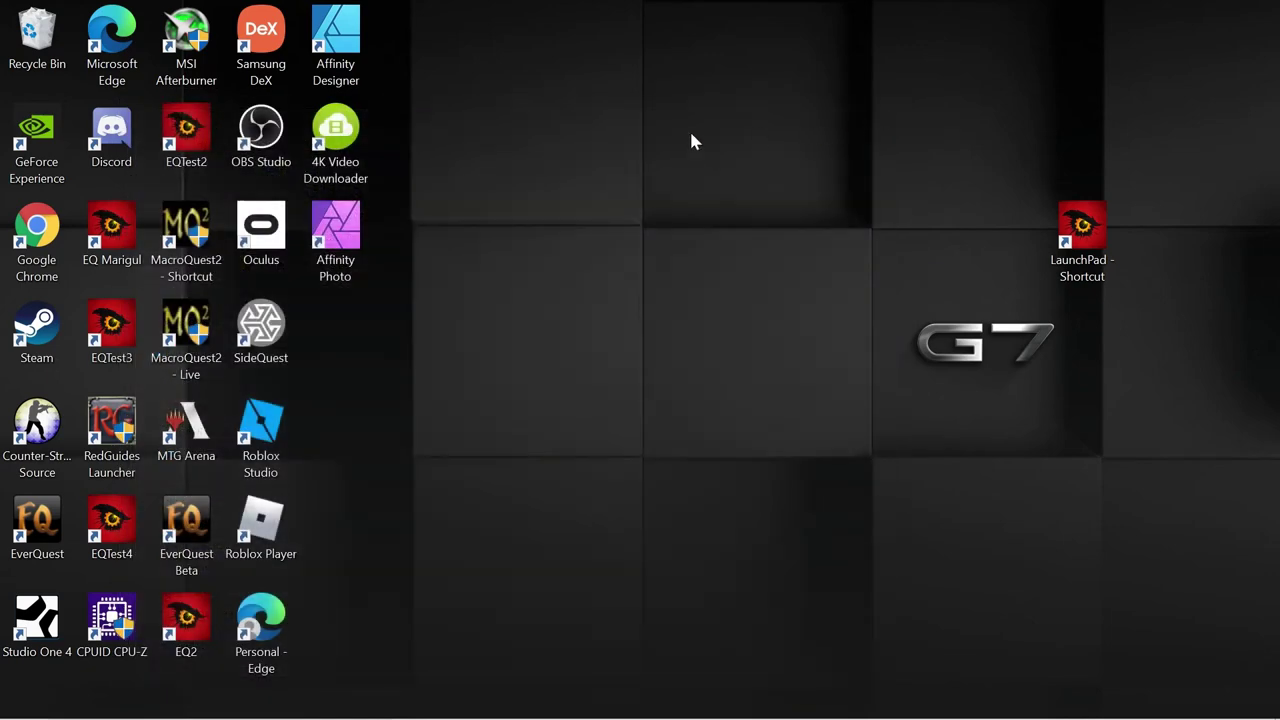
double_click(329, 55)
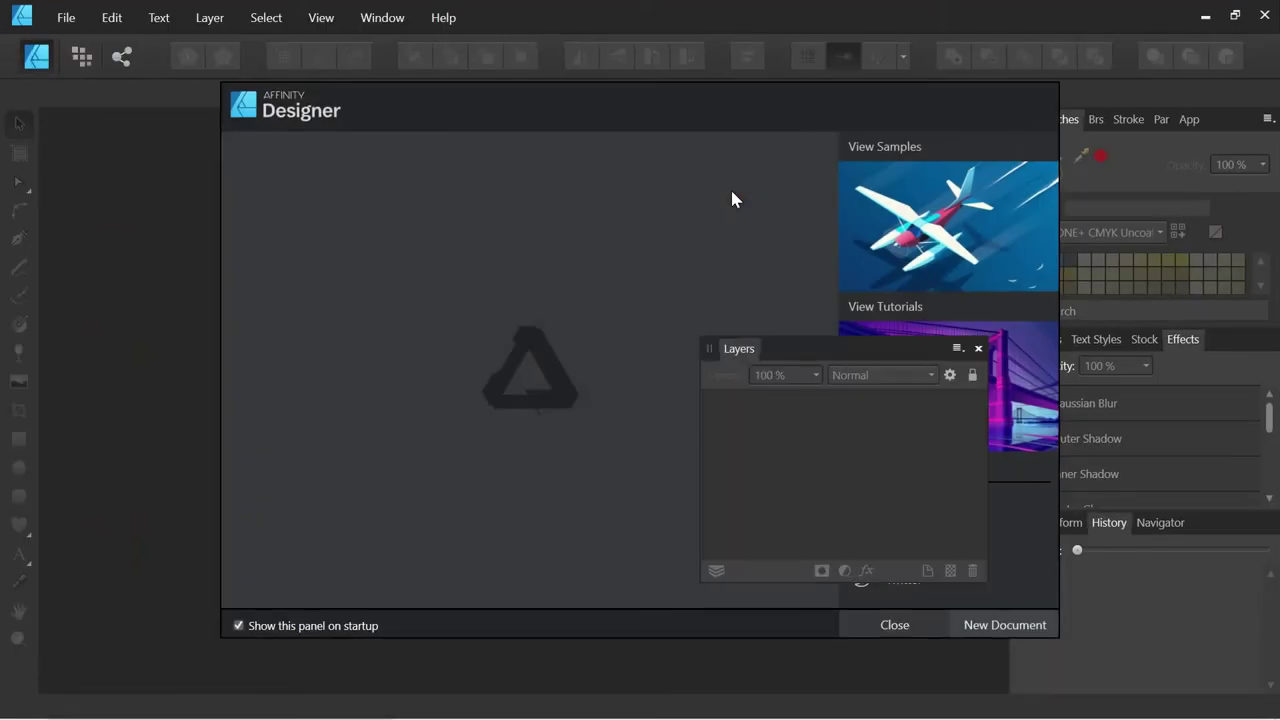
Step: Start a new document with Inches as units and a 42.3 in page width
click(896, 628)
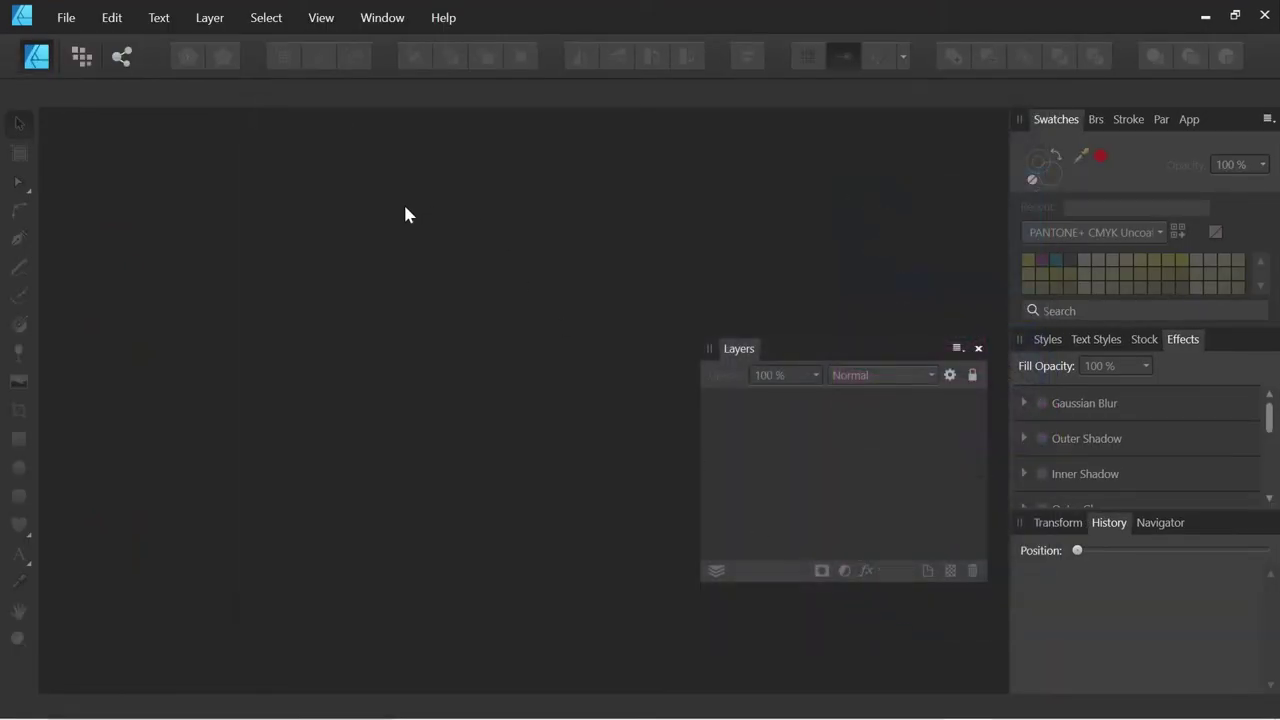
click(60, 22)
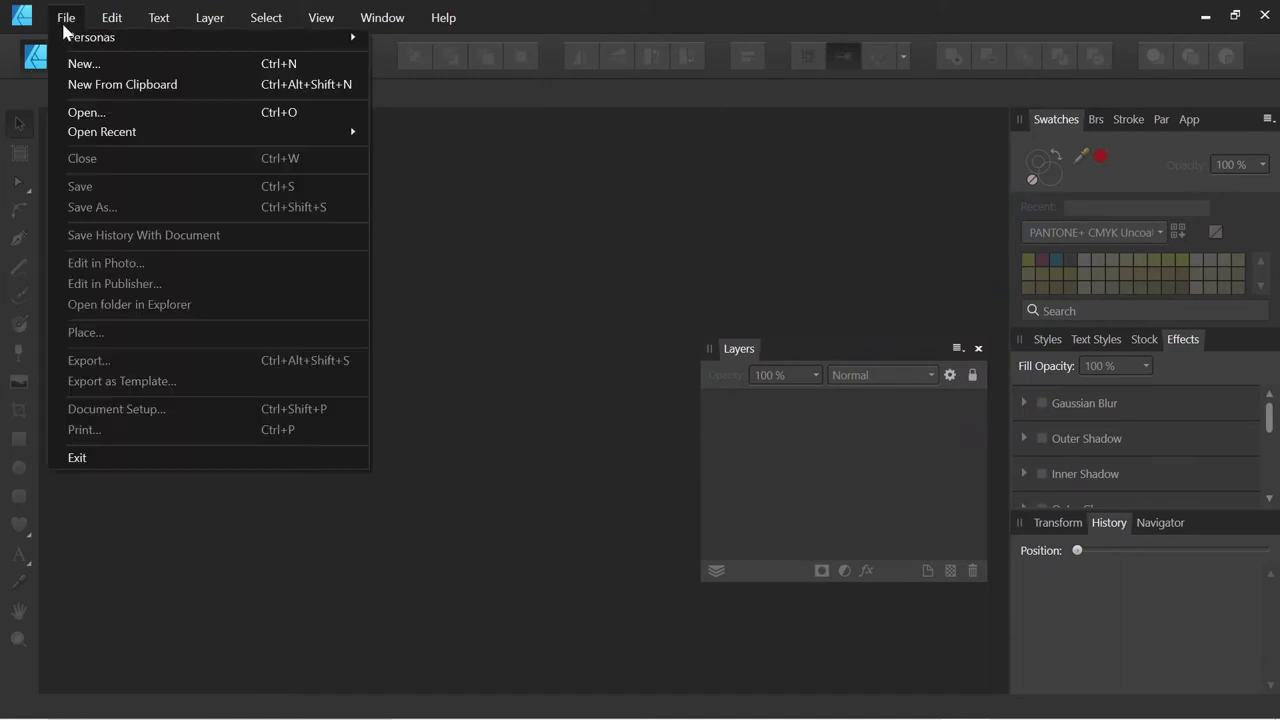
click(94, 66)
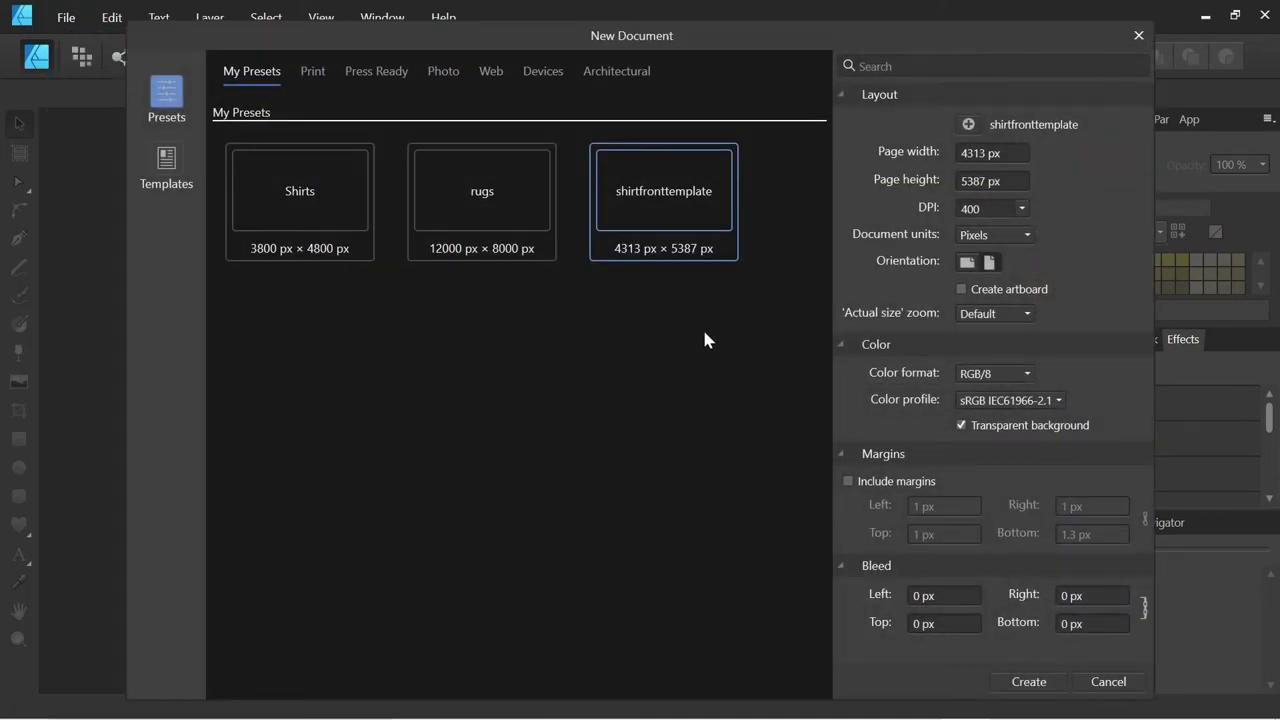
click(1027, 236)
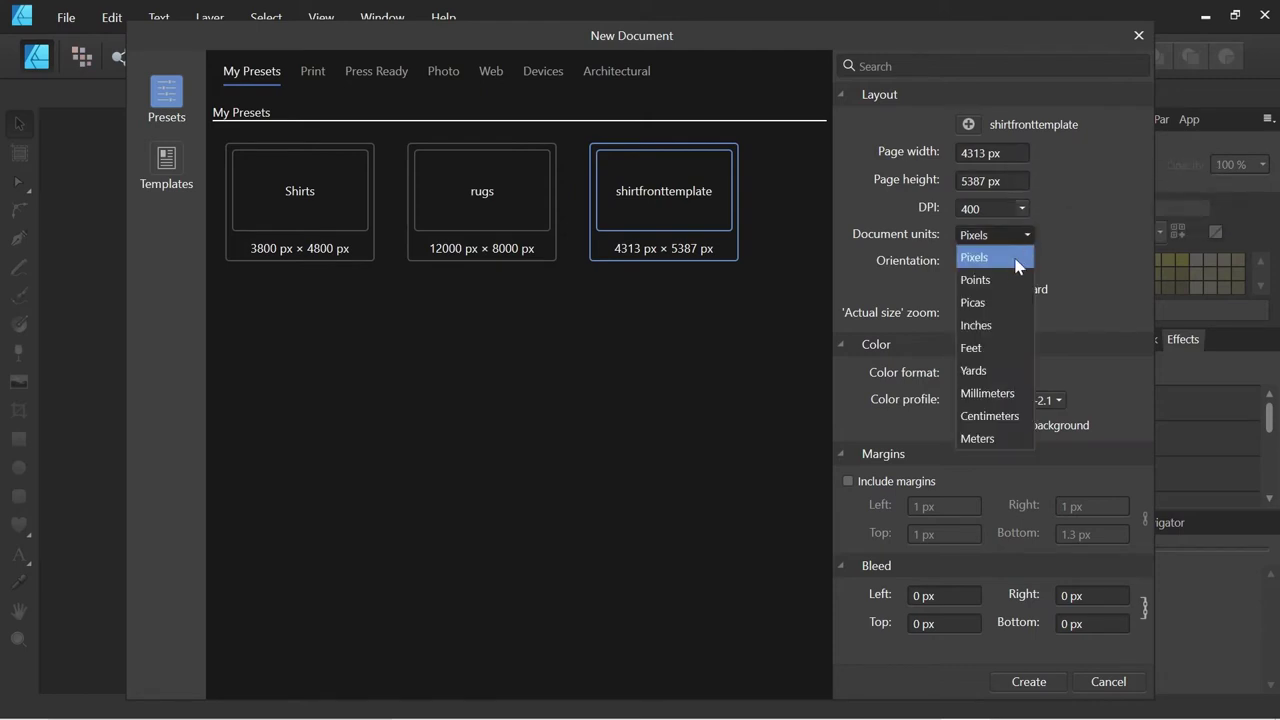
click(986, 328)
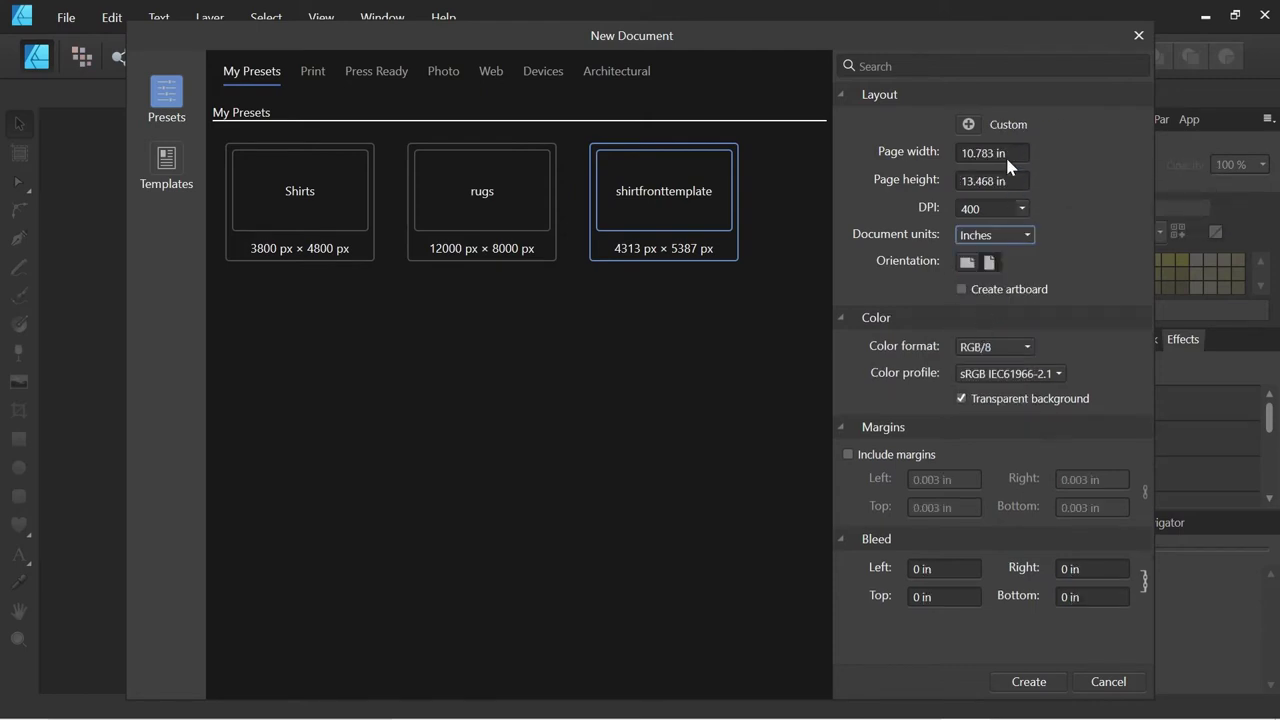
click(1008, 152)
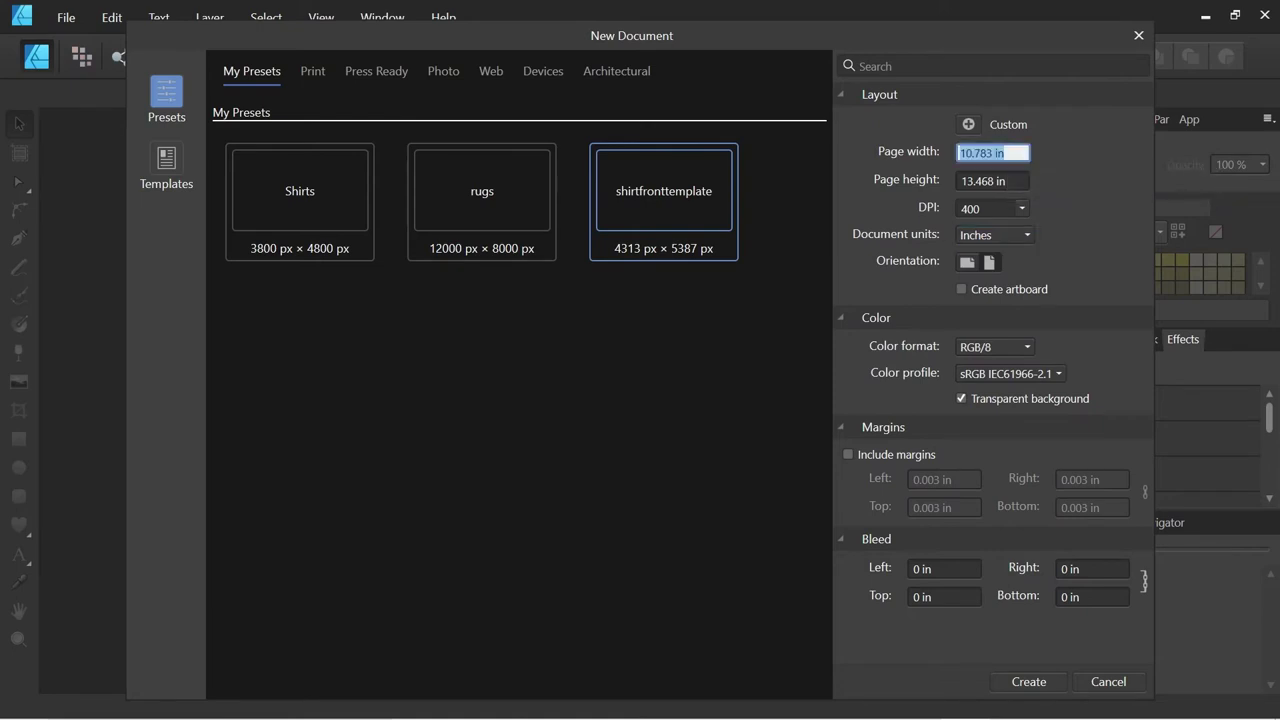
text(42.3)
click(1010, 178)
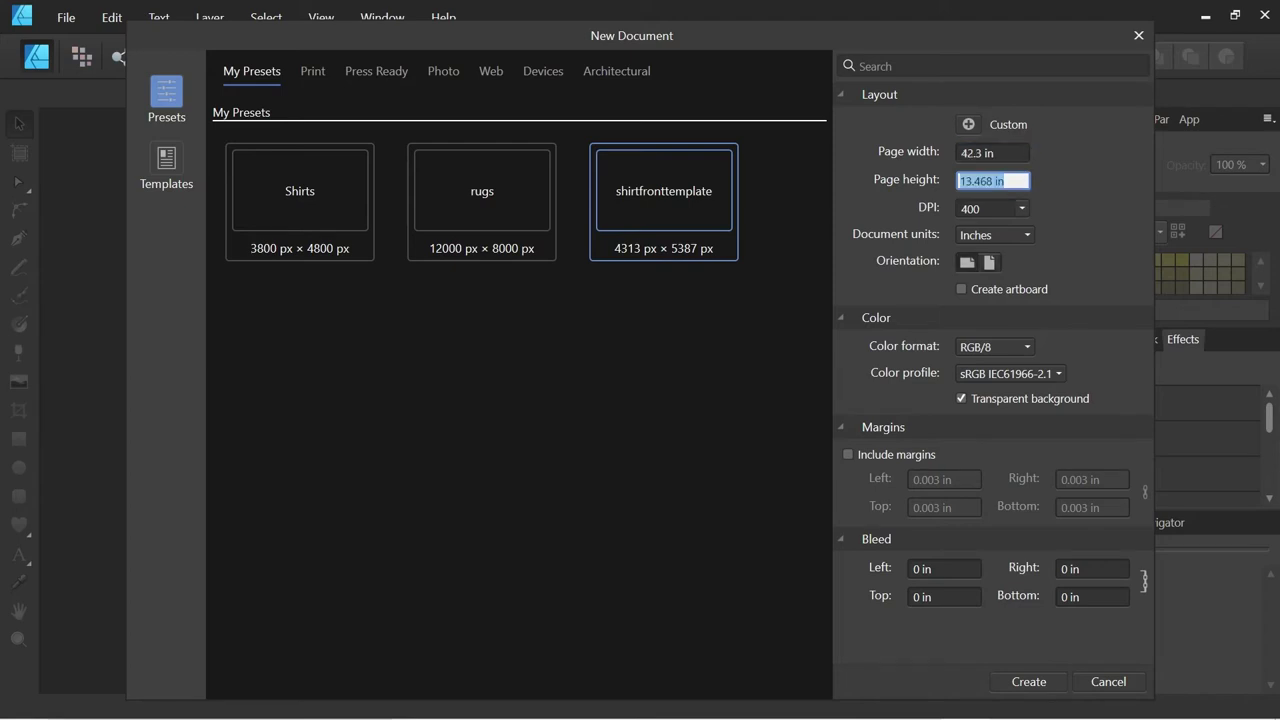
Step: Switch back to the Subliminator publish page in the browser
mouse_move(830, 718)
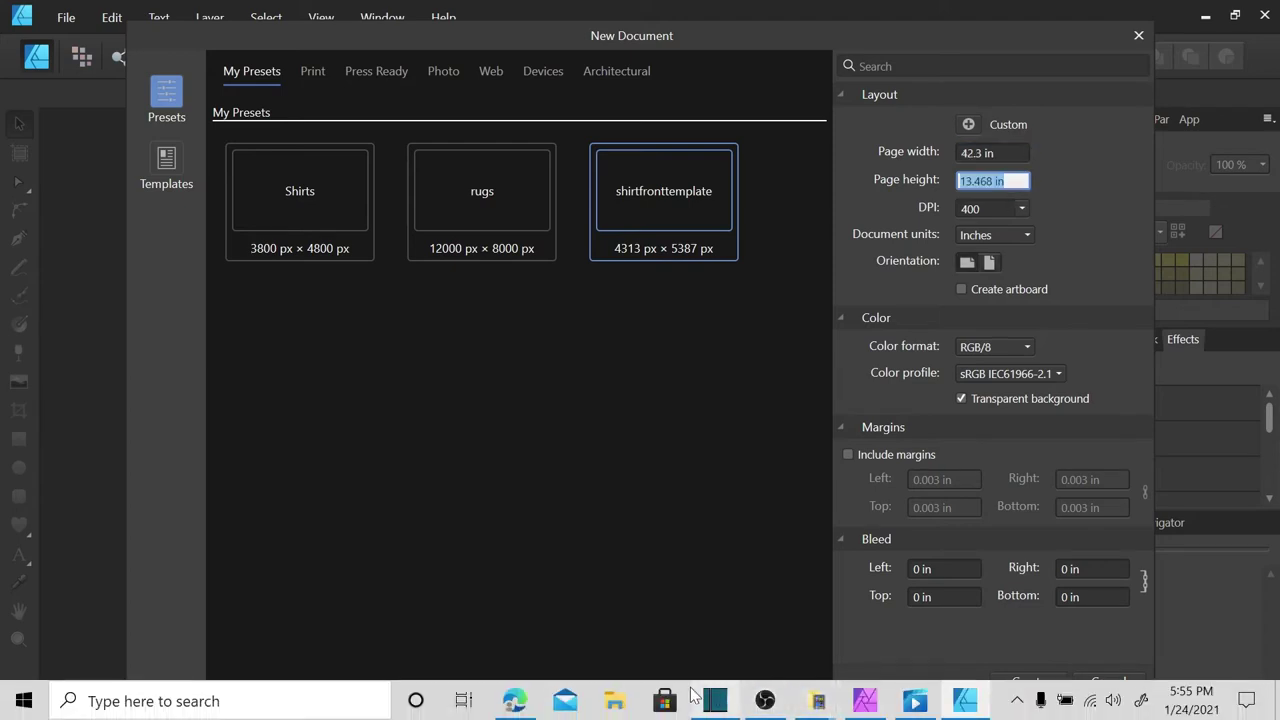
mouse_move(514, 705)
click(522, 650)
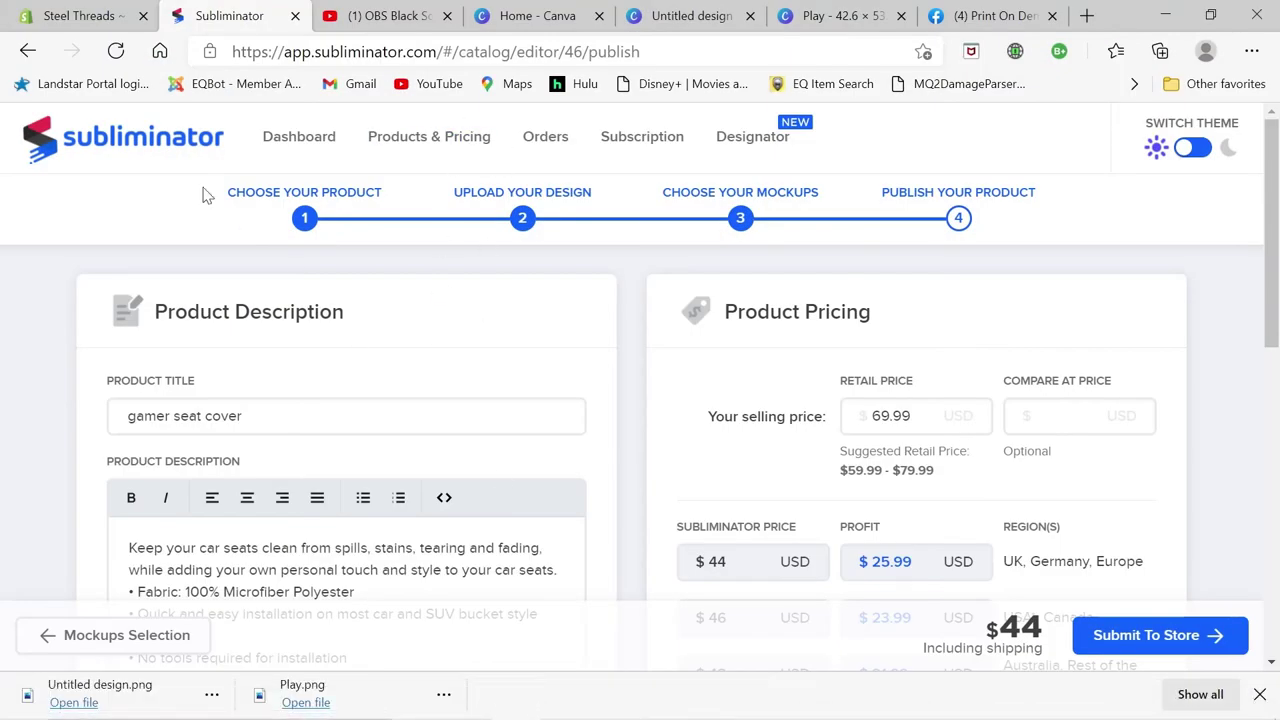
Step: Check the Car Seat Cover's 42.6" × 53.3" print file size, then return to Affinity Designer
click(28, 52)
click(28, 52)
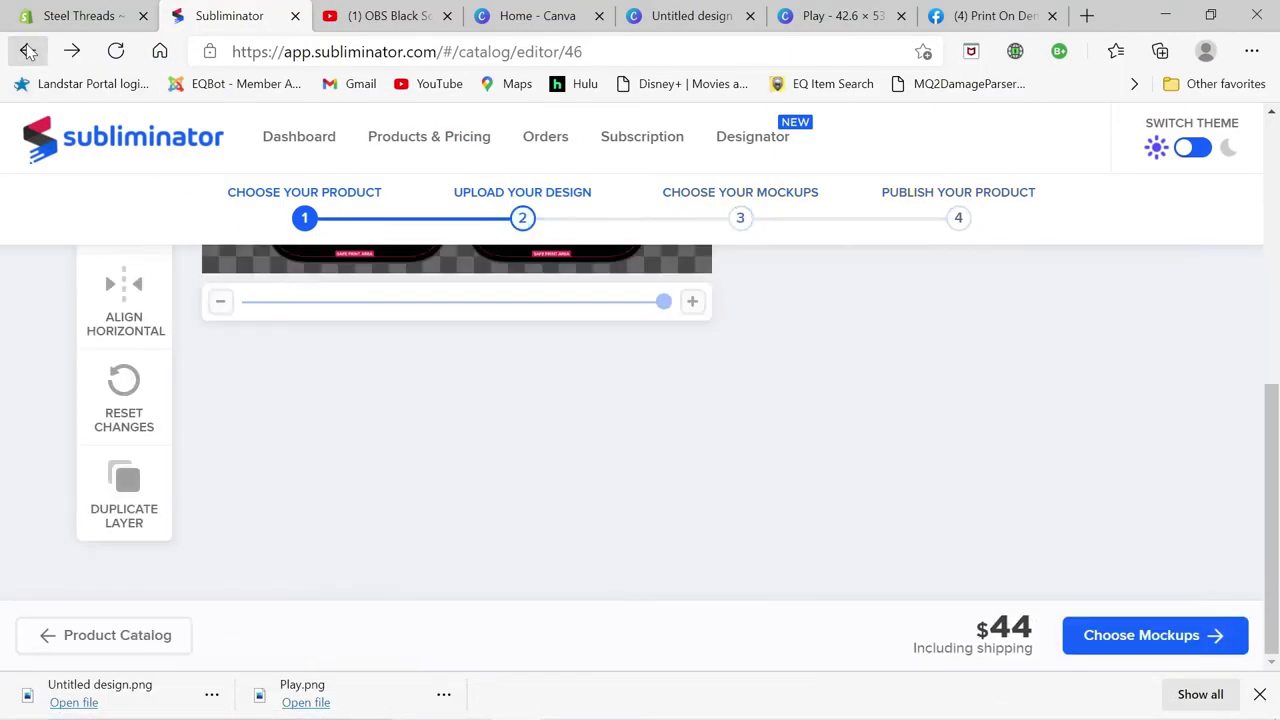
click(28, 52)
scroll(193, 199, down, 3)
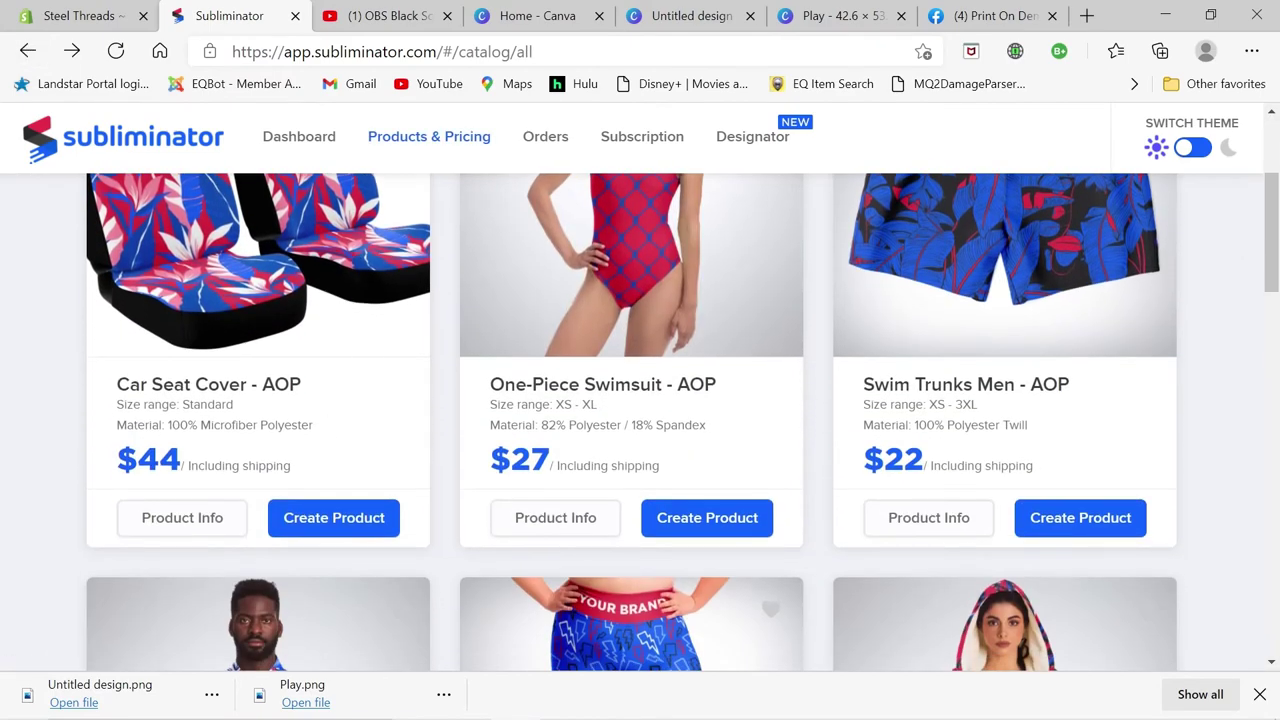
click(217, 517)
scroll(508, 330, down, 12)
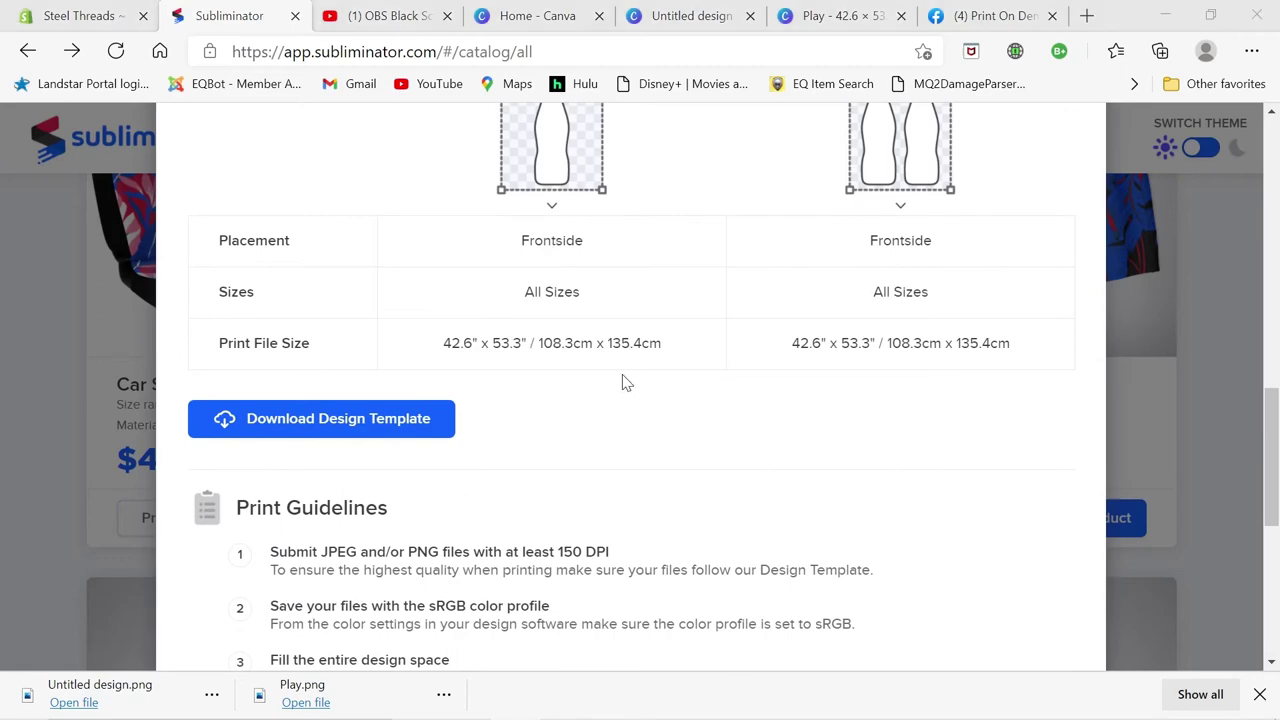
key(alt+Tab)
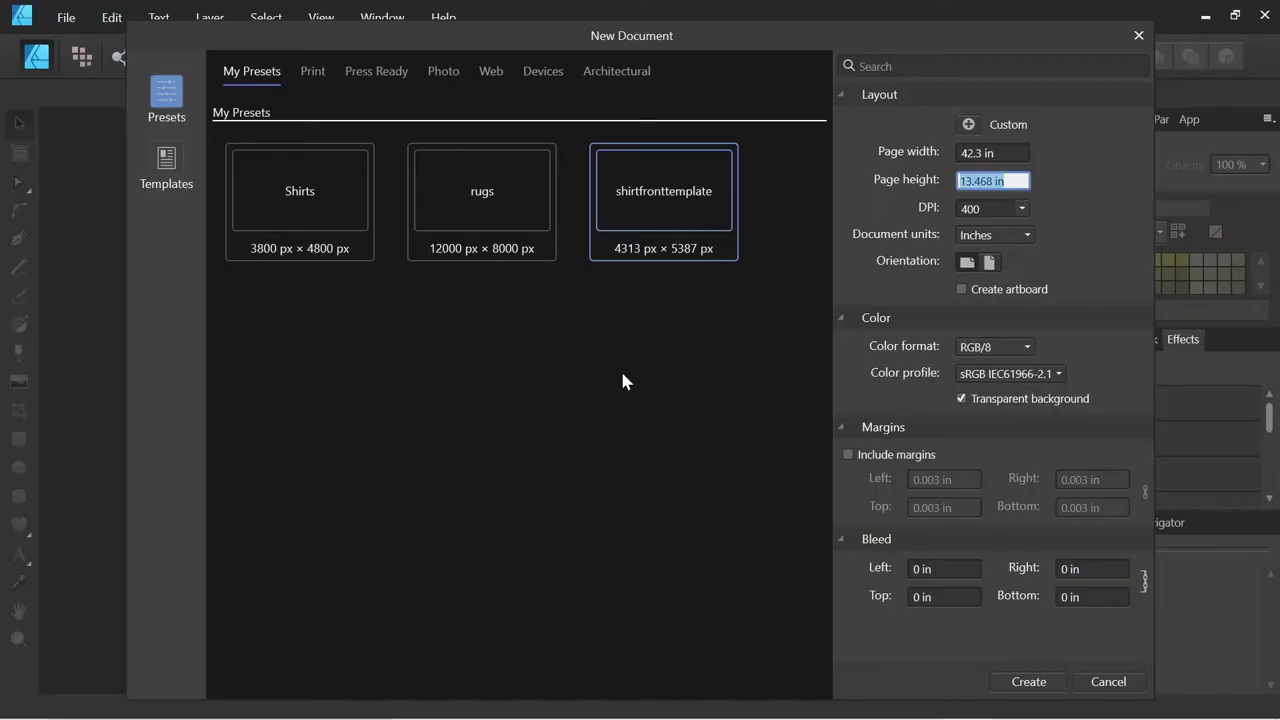
Step: Set the new document's page size to 42.6 × 53.3 inches
click(990, 152)
text(42.6)
click(981, 176)
click(981, 176)
text(53.4)
key(BackSpace)
text(3)
key(Tab)
Step: Keep the resolution at 400 DPI and the colour format at CMYK/8
click(1022, 208)
click(1021, 208)
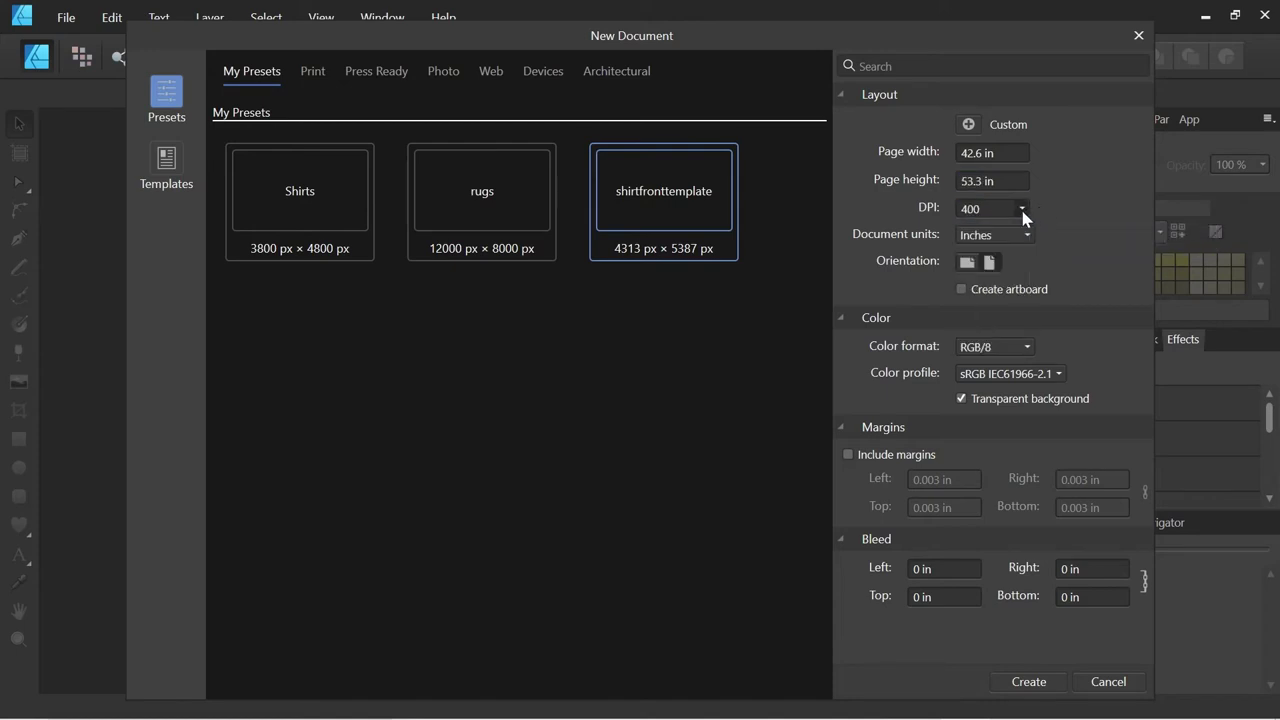
click(1029, 349)
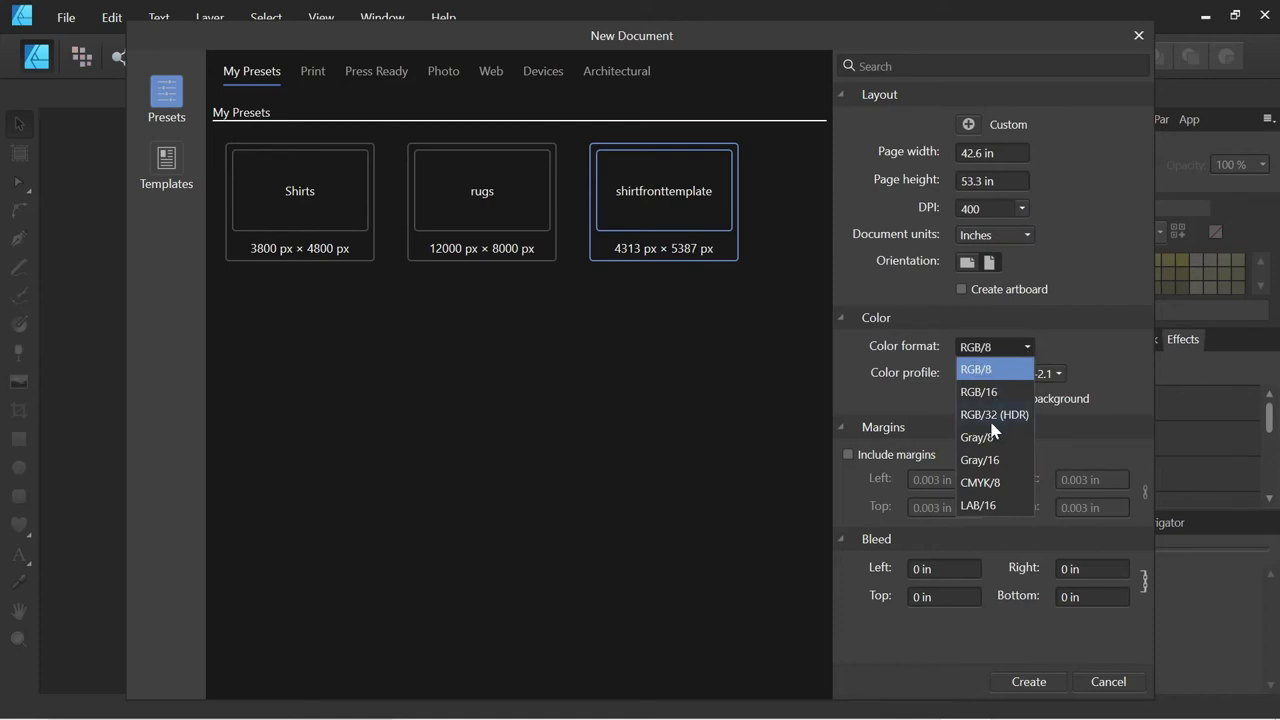
click(980, 485)
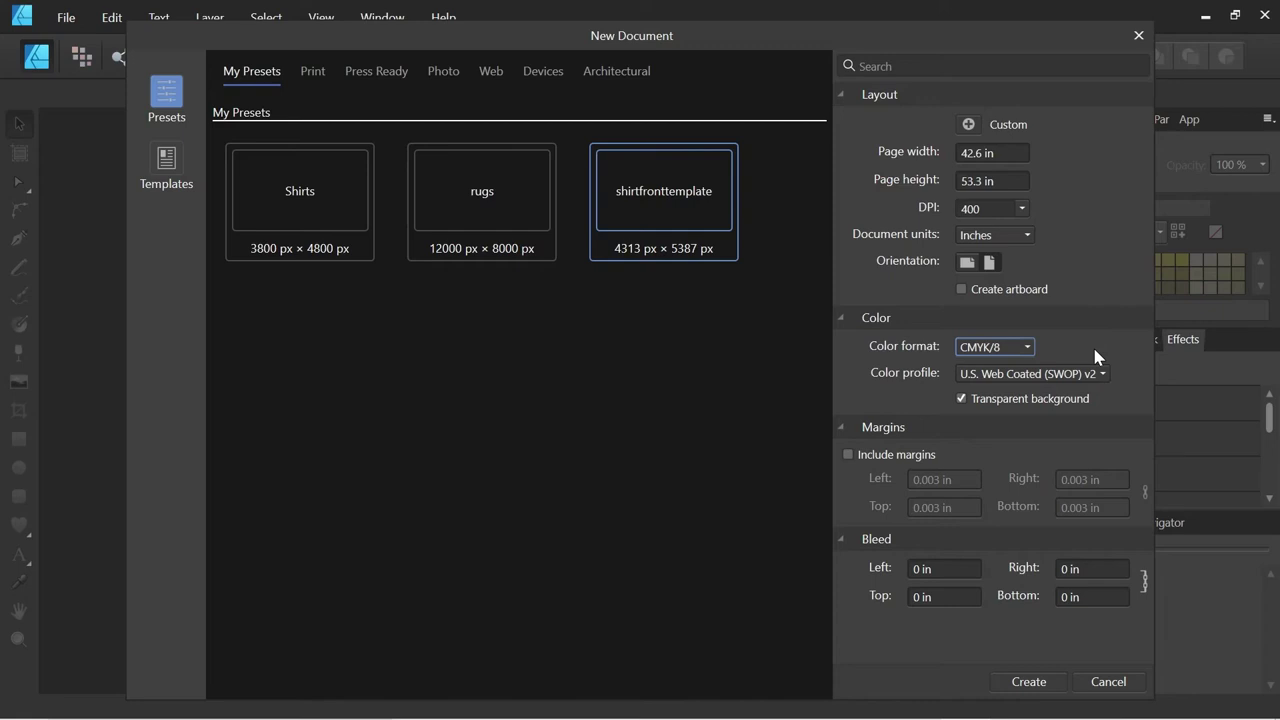
click(1030, 348)
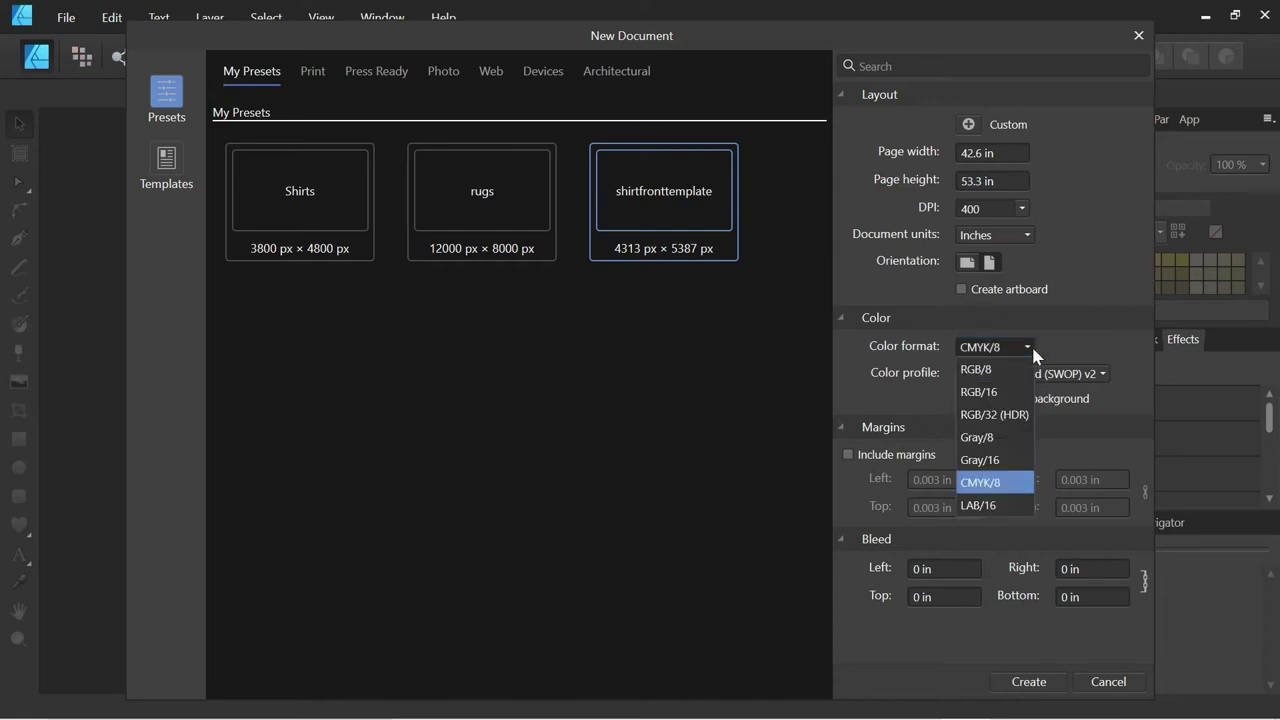
click(1033, 355)
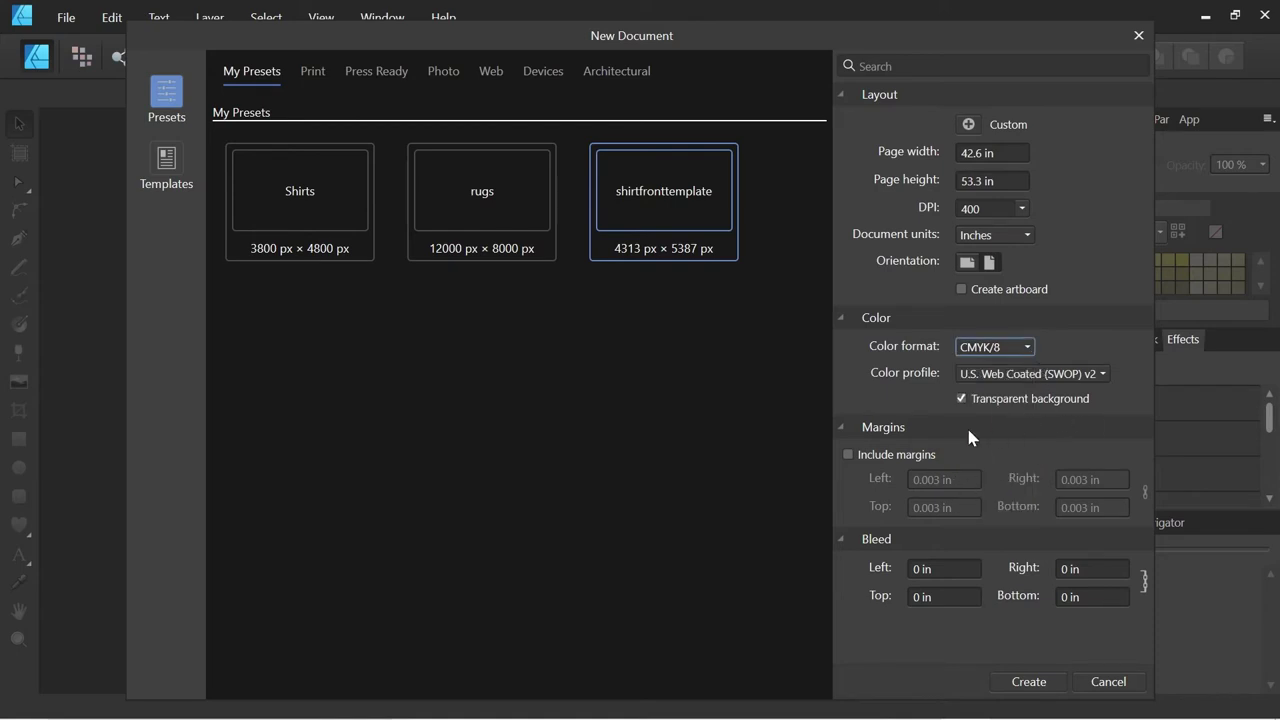
key(alt+Tab)
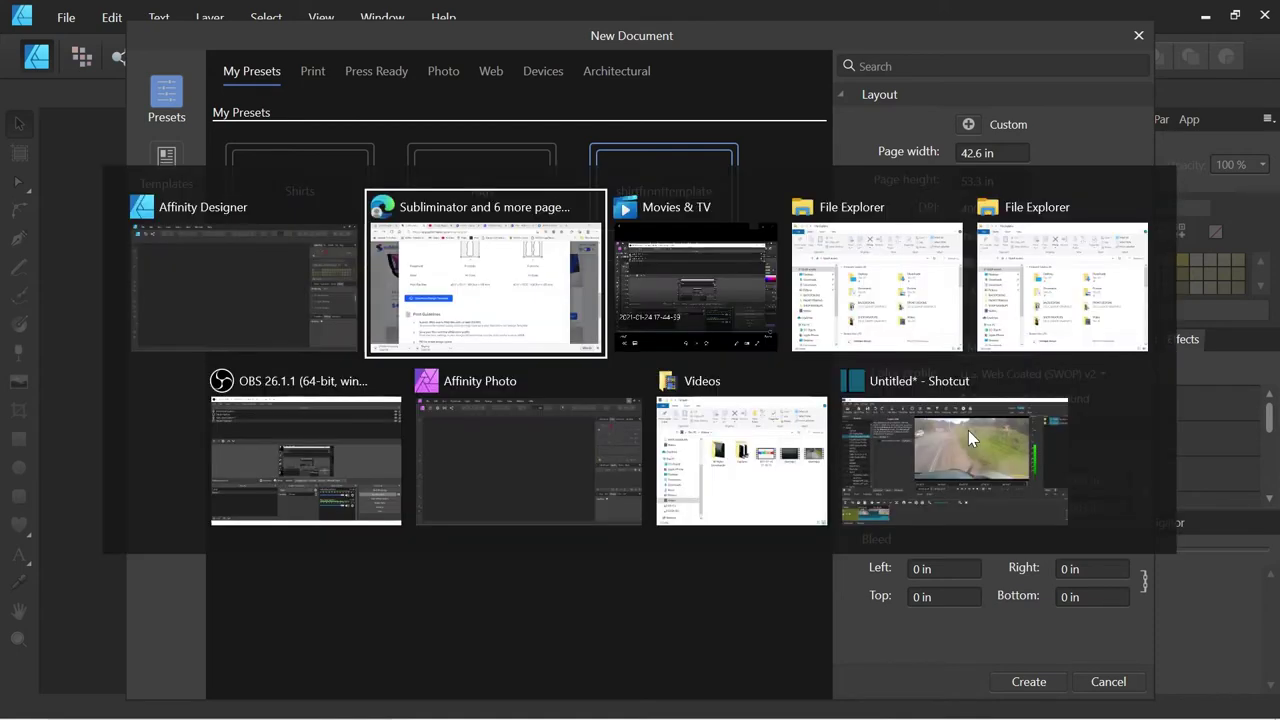
scroll(688, 520, down, 2)
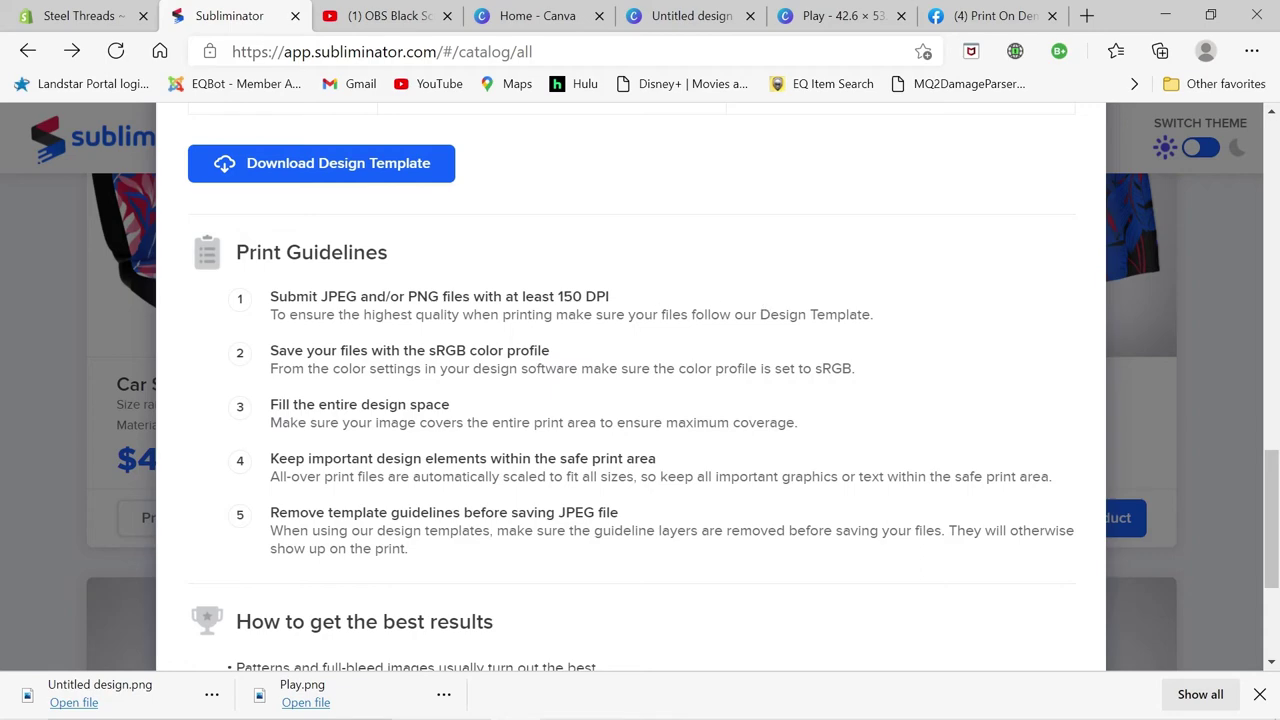
scroll(623, 337, down, 1)
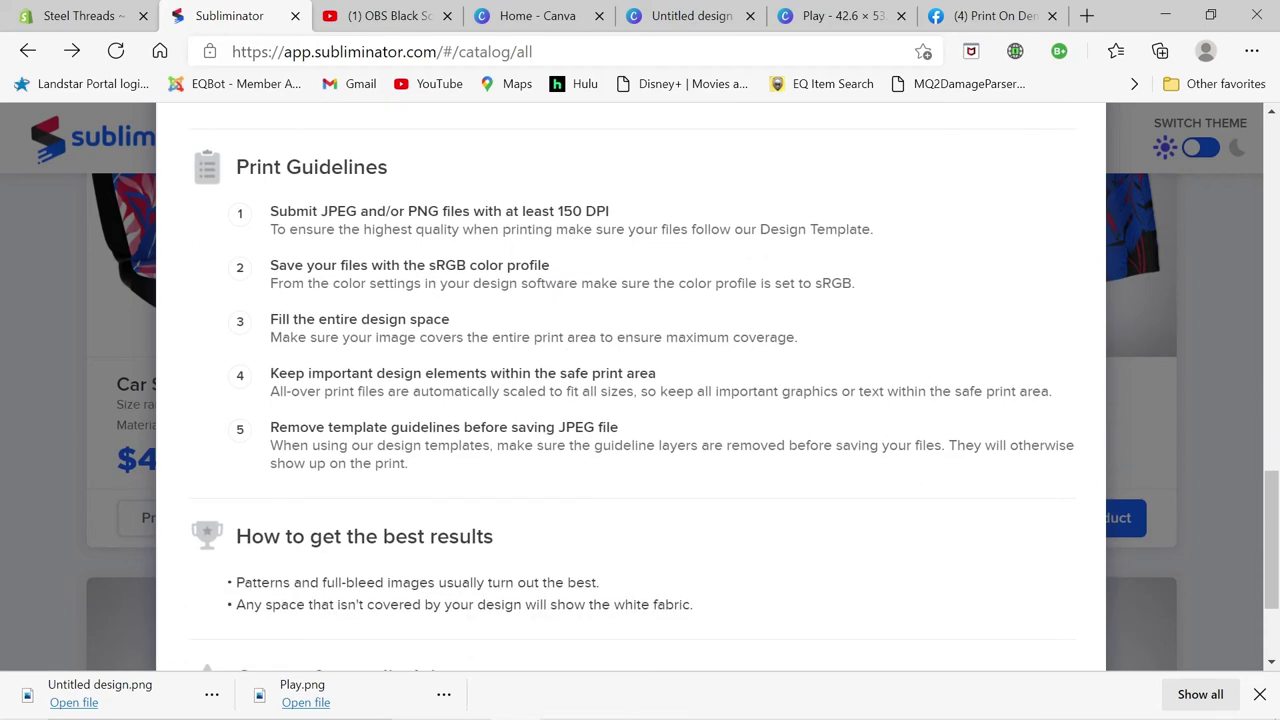
scroll(628, 349, down, 1)
key(alt+Tab)
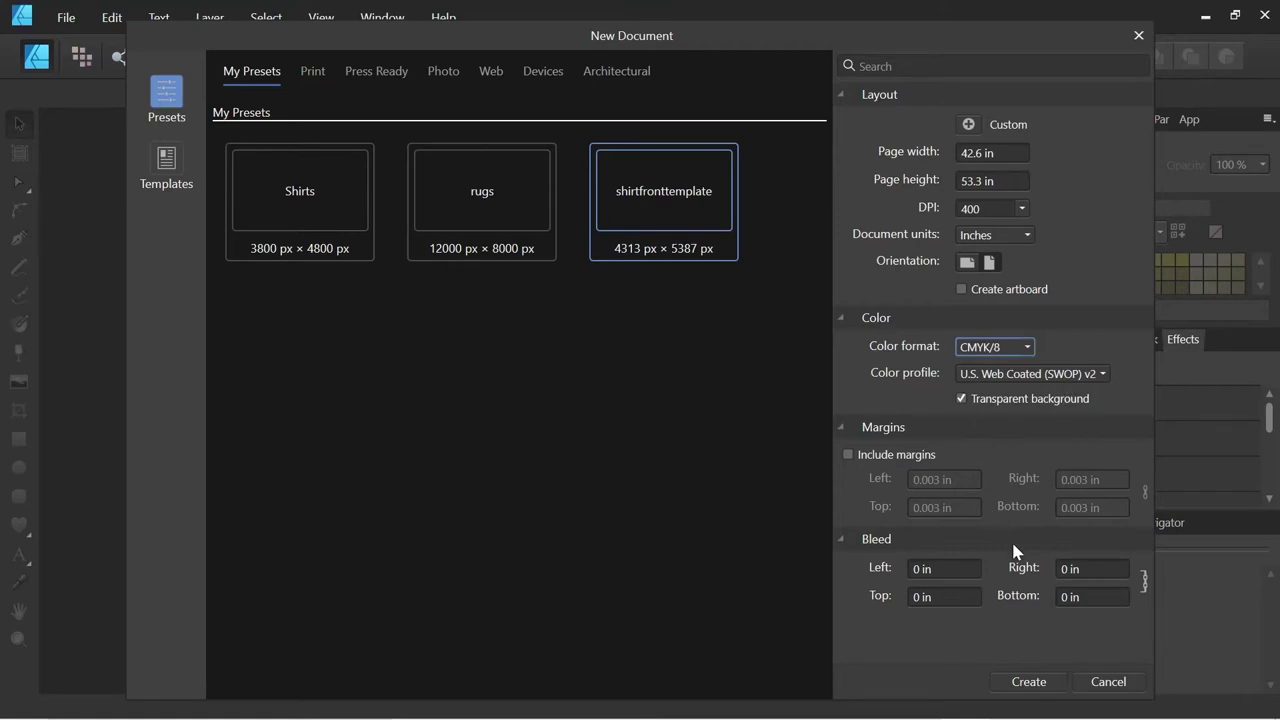
Step: Create the document and place the car_seat_cover-single template image from Car_Seat_Cover-Design_Template
click(1029, 682)
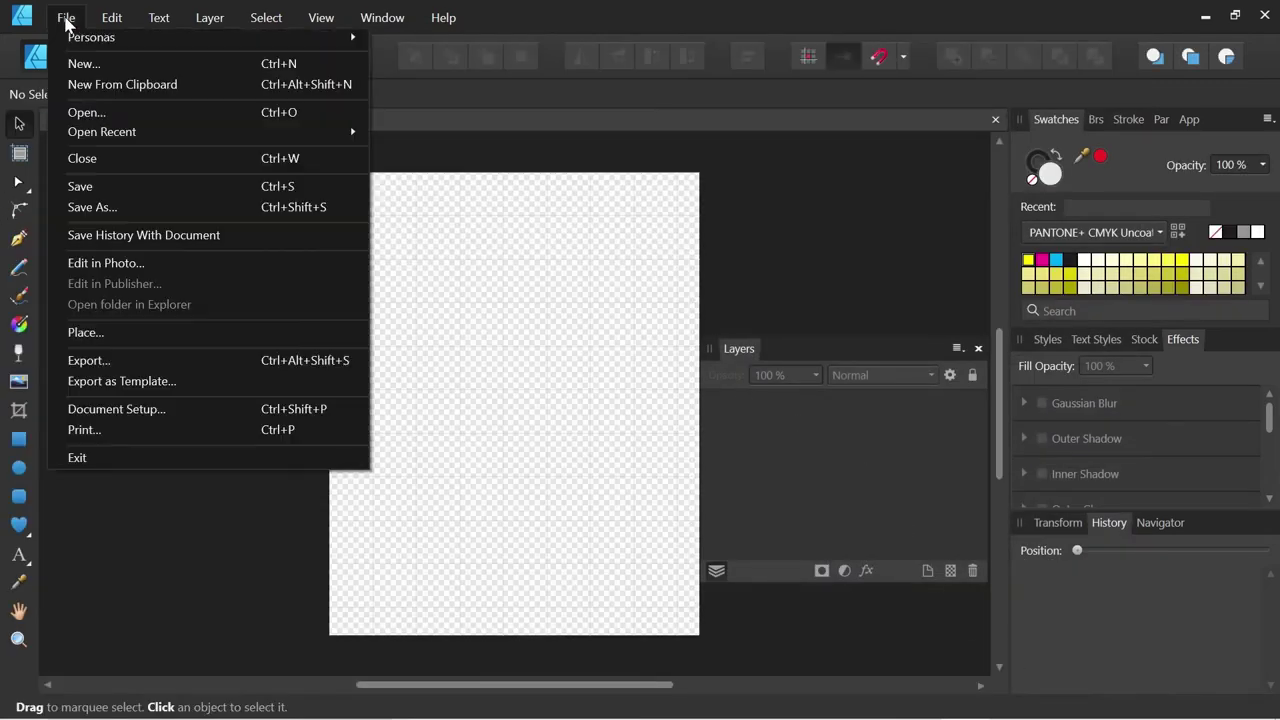
click(90, 334)
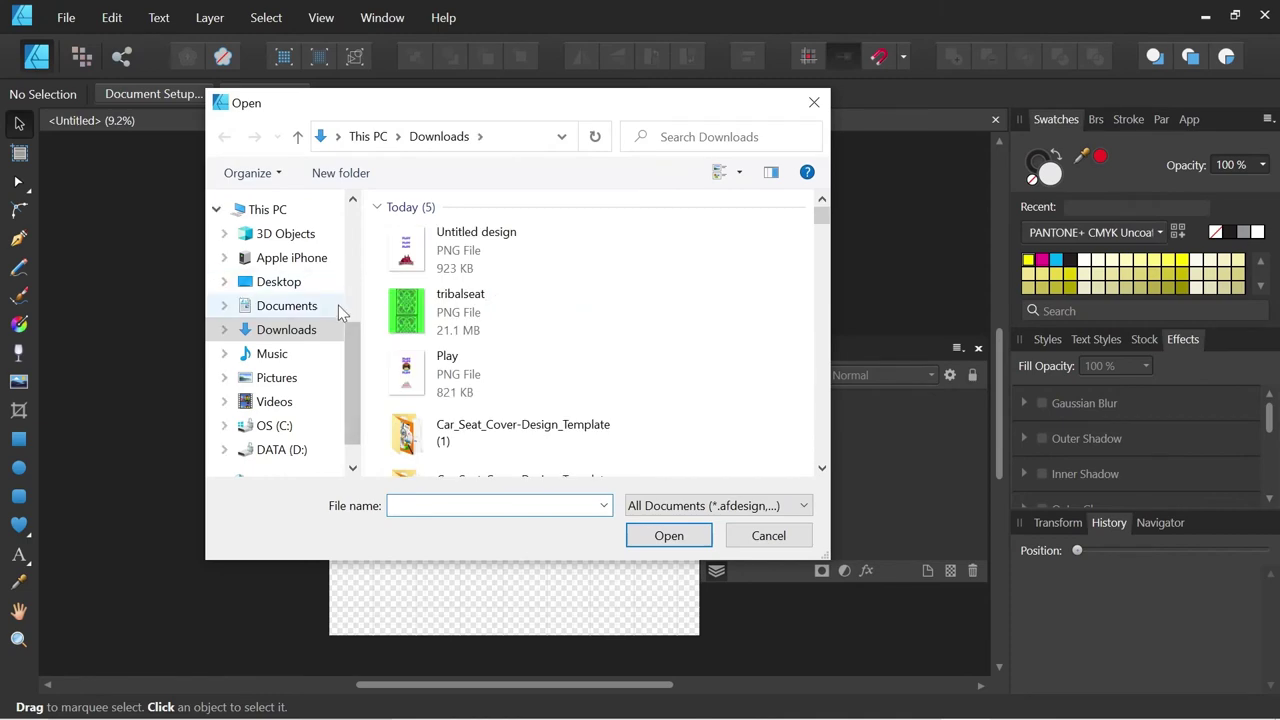
double_click(500, 432)
click(768, 248)
double_click(768, 248)
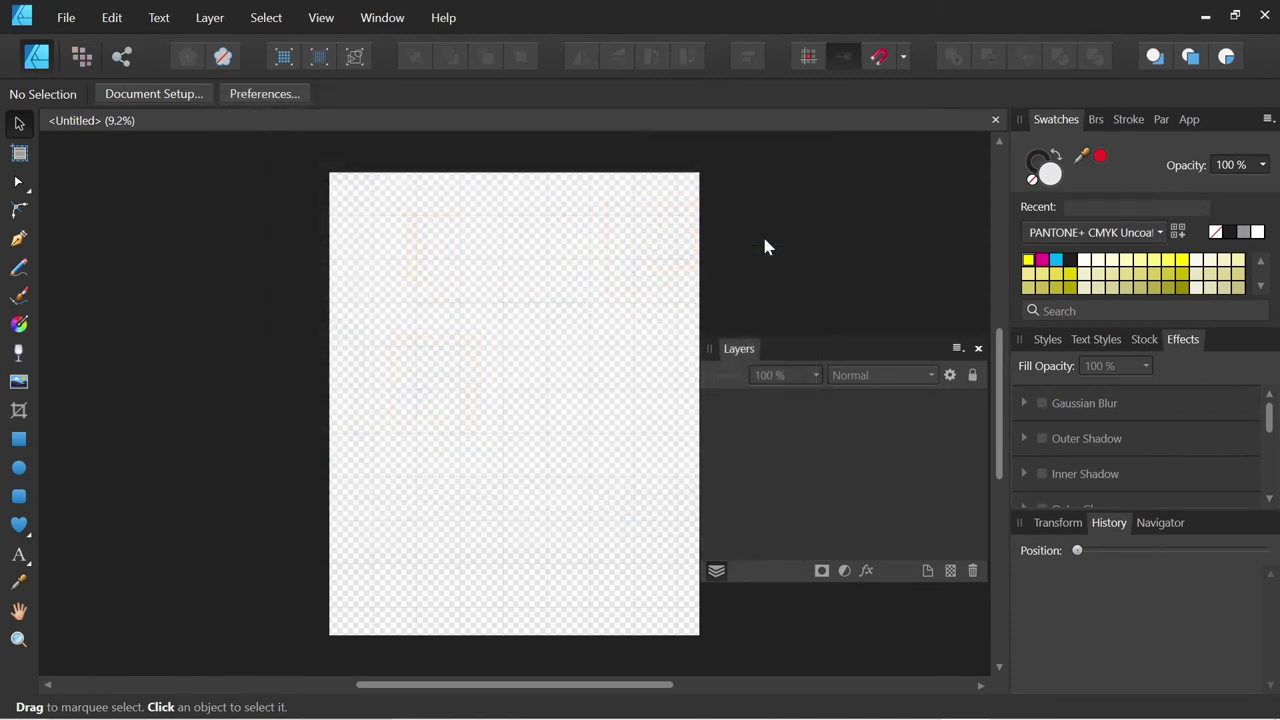
click(507, 321)
Step: Scale and position the template image until it exactly fills the 42.6 × 53.3 in page
drag(577, 234, 650, 180)
drag(536, 308, 447, 469)
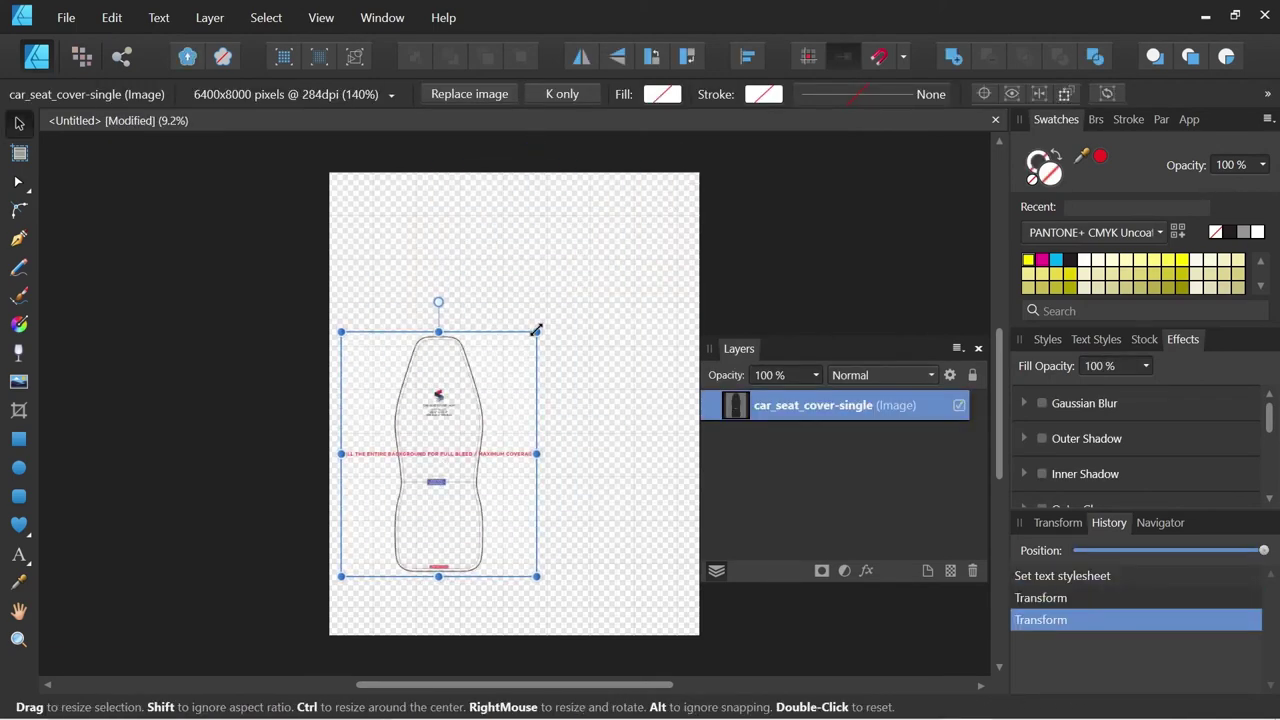
drag(535, 331, 665, 168)
drag(548, 309, 533, 370)
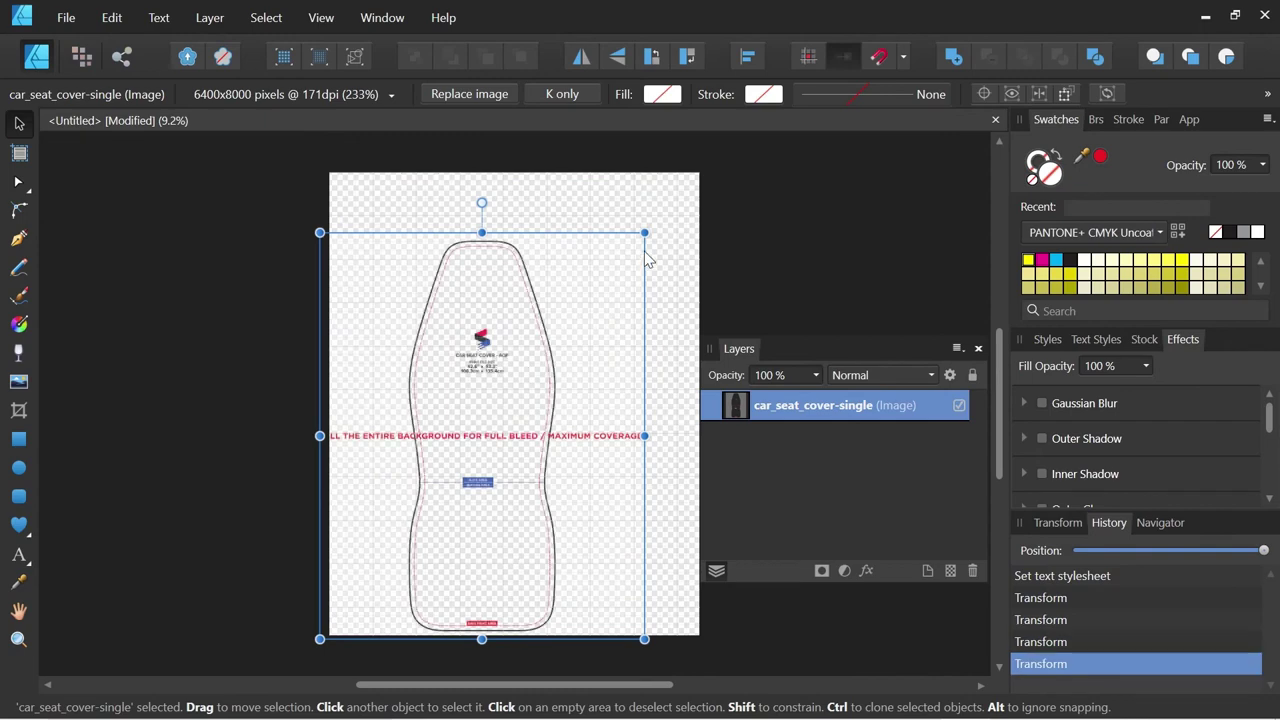
drag(644, 232, 702, 175)
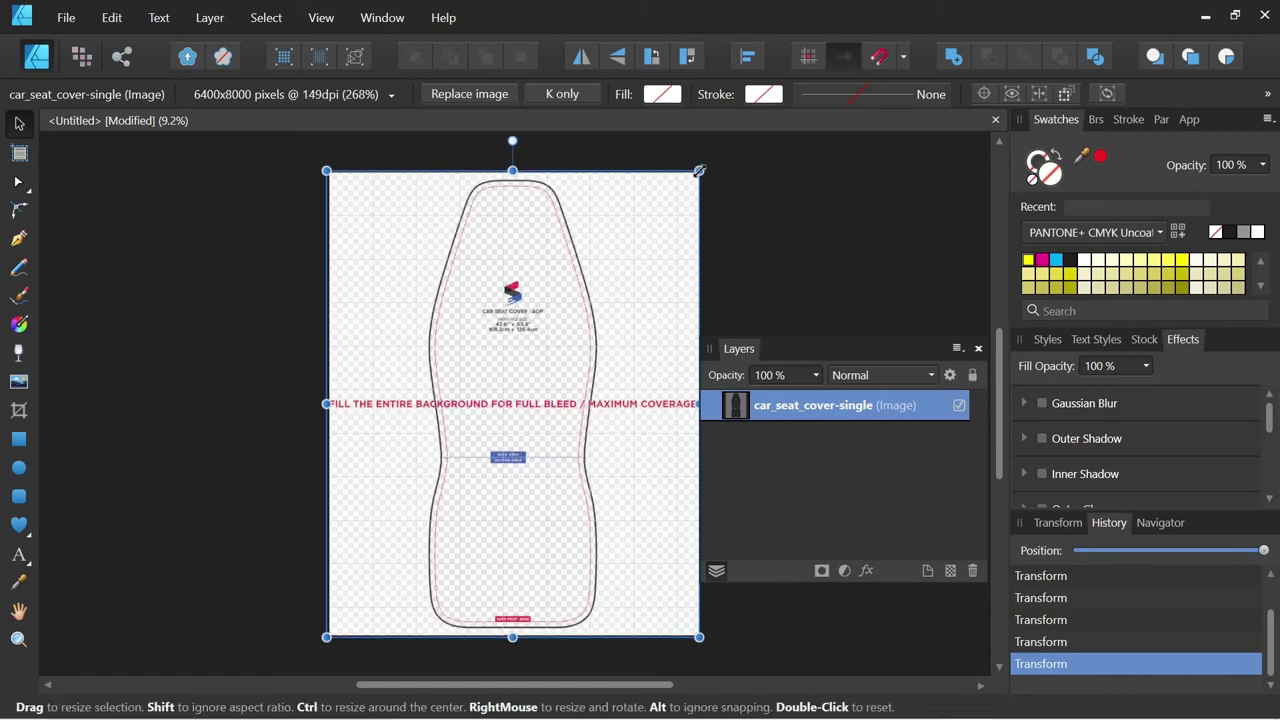
mouse_move(699, 172)
mouse_down()
mouse_move(700, 100)
mouse_move(704, 172)
mouse_up()
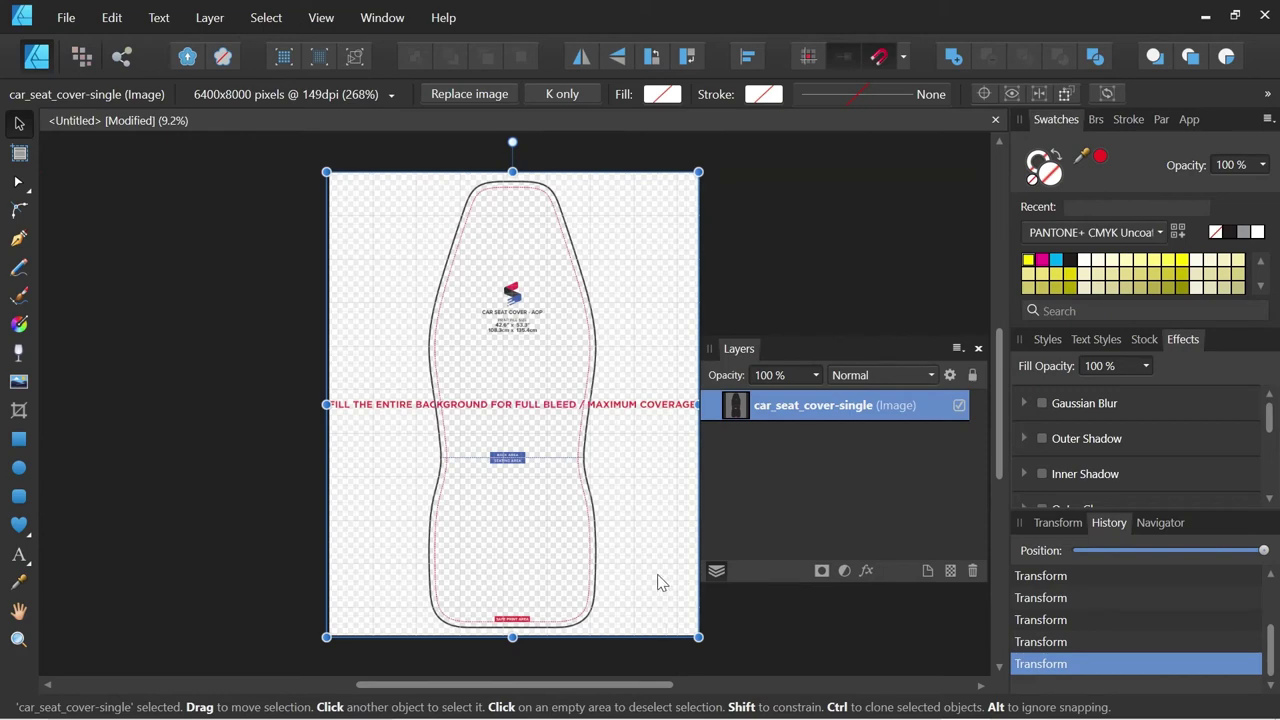
drag(658, 562, 661, 560)
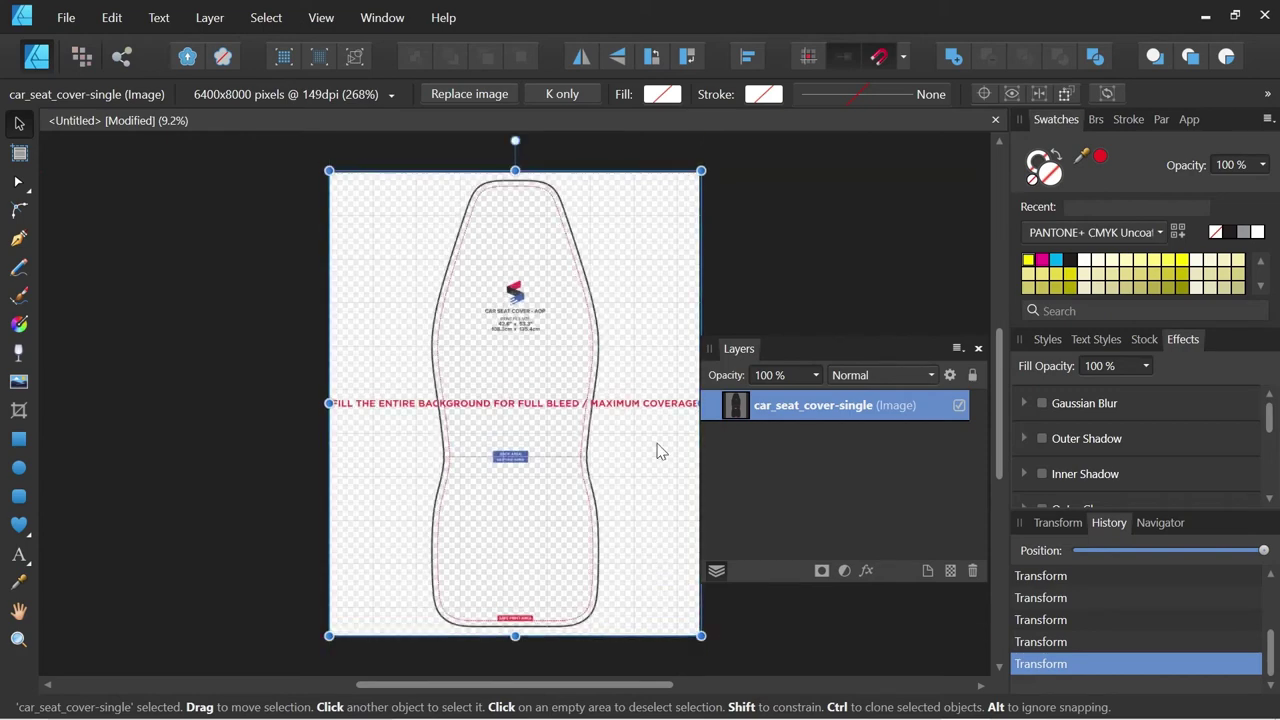
drag(701, 172, 700, 173)
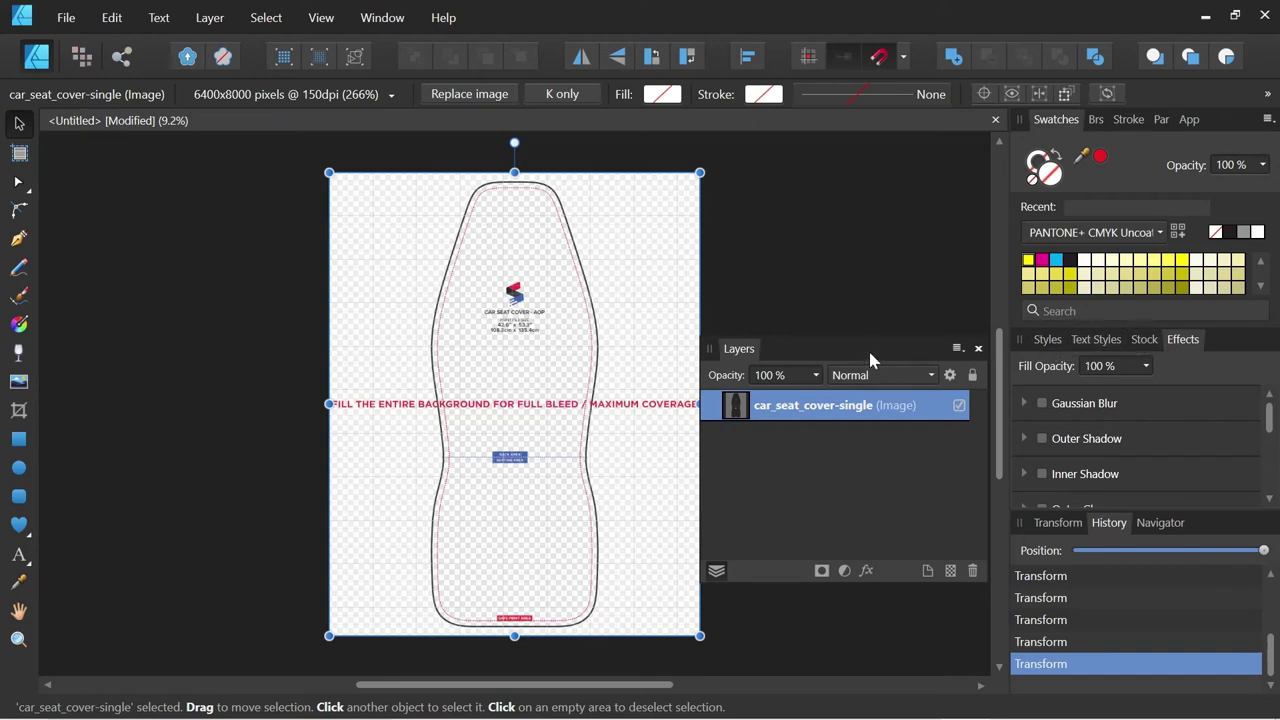
drag(866, 344, 874, 181)
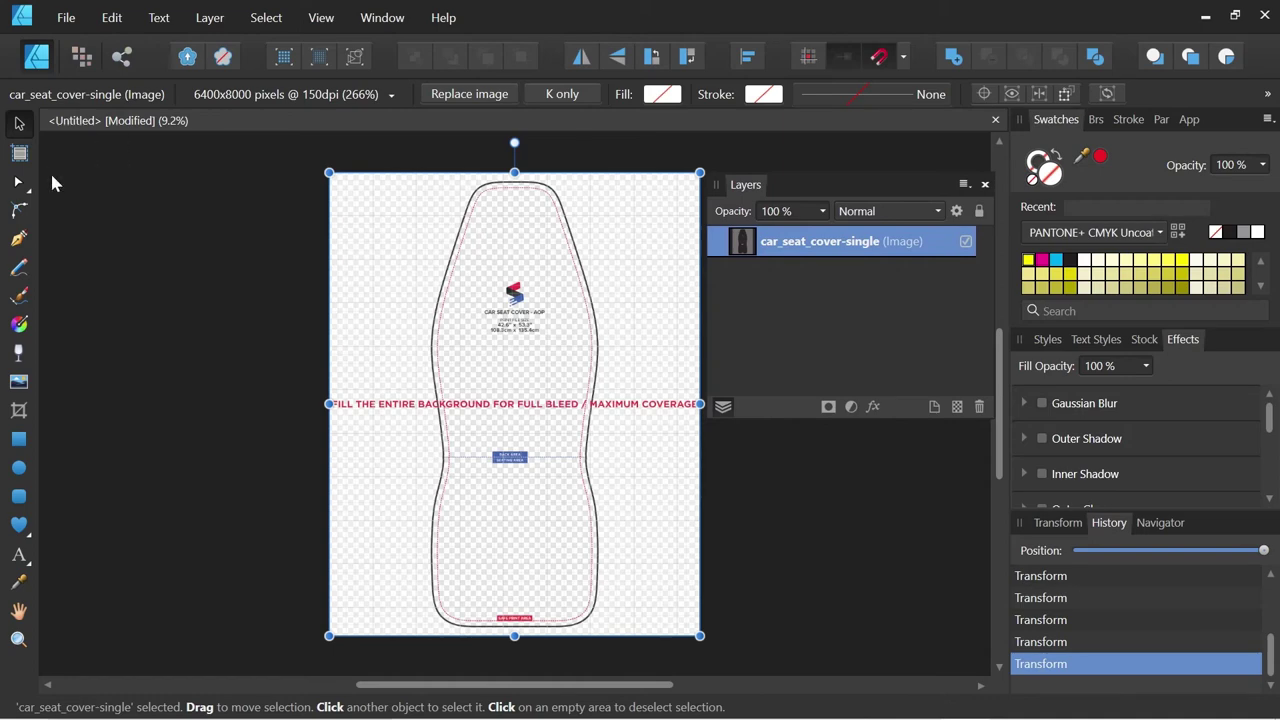
Step: Place the tribaltest image from Downloads and enlarge it to span the seat width
click(22, 388)
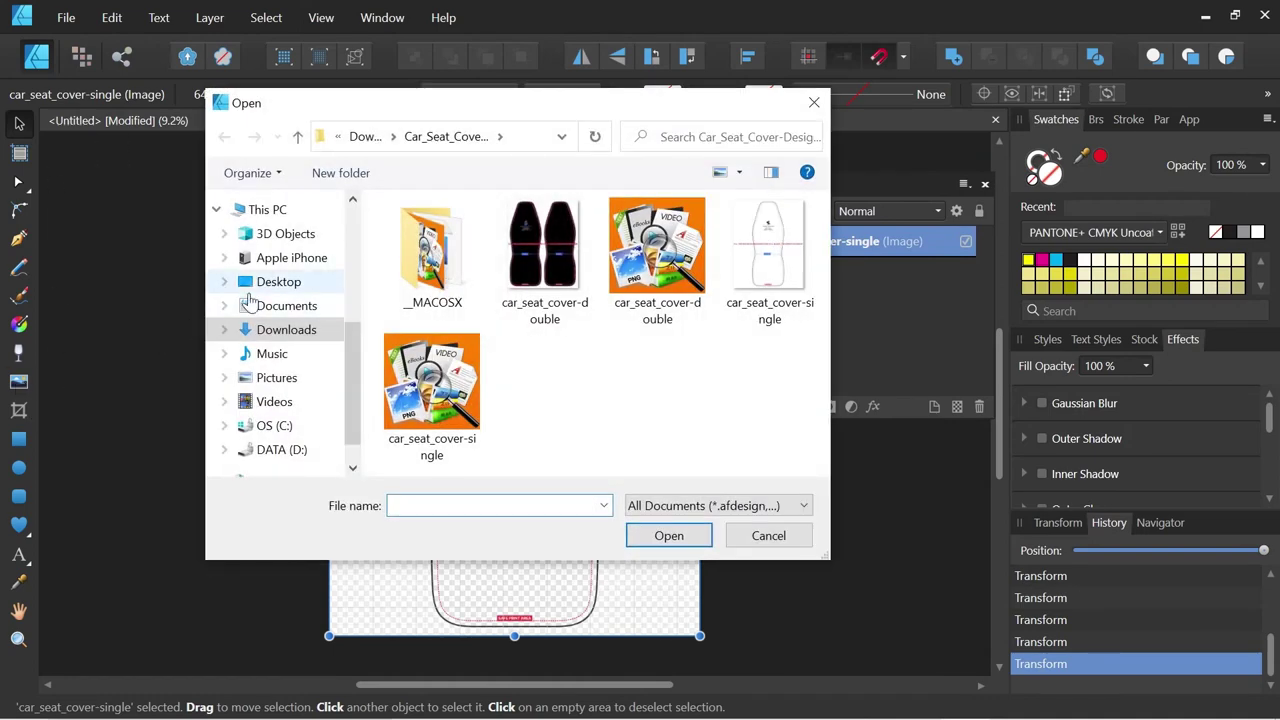
click(284, 331)
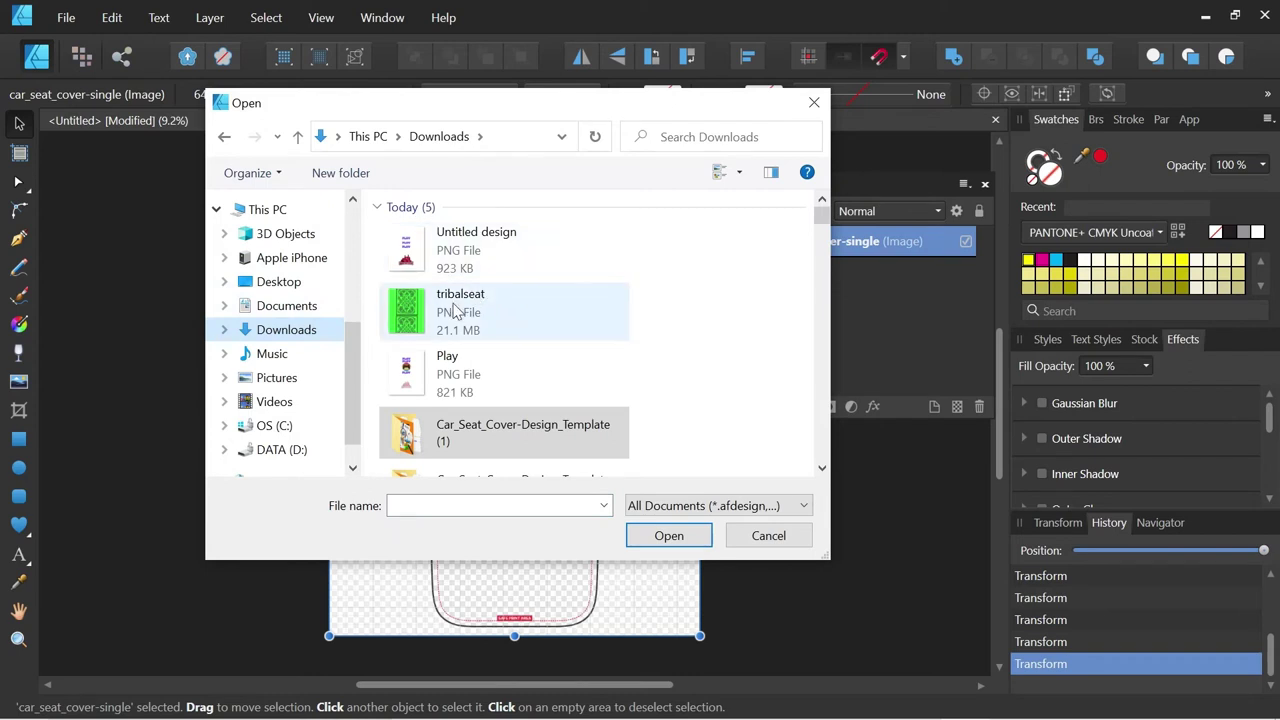
scroll(445, 308, down, 2)
scroll(450, 312, up, 2)
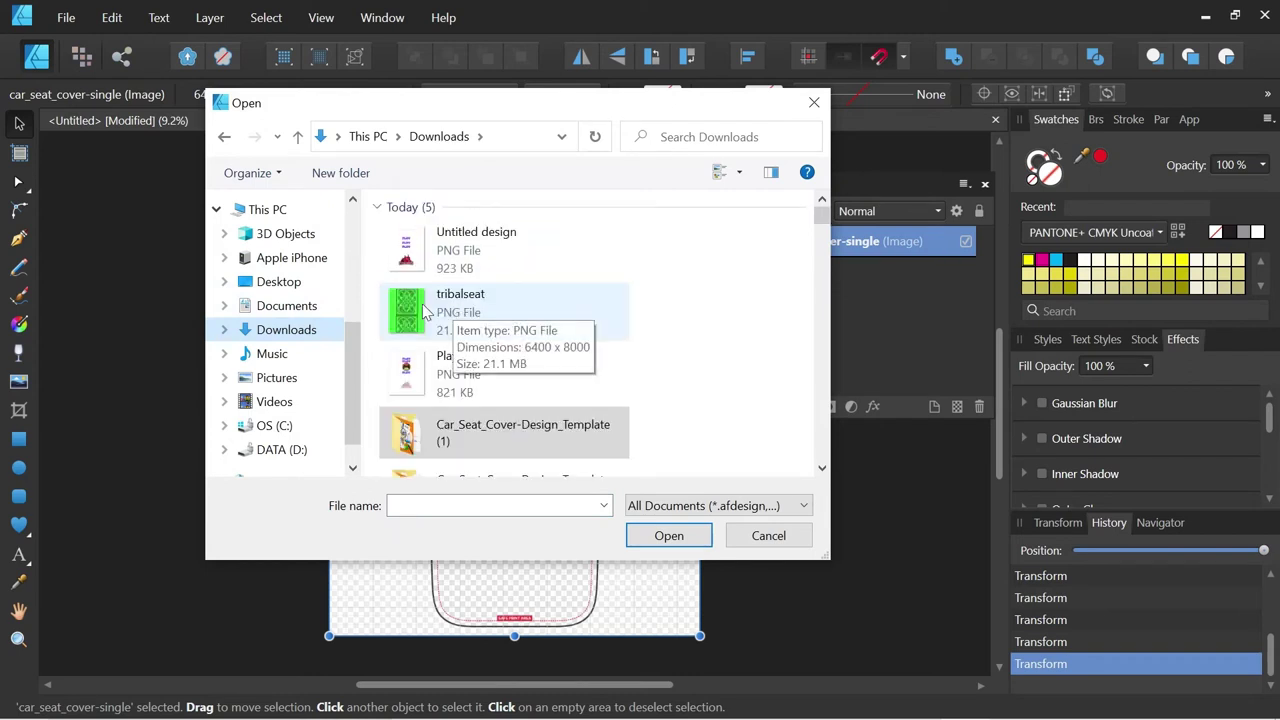
scroll(448, 316, down, 5)
click(440, 322)
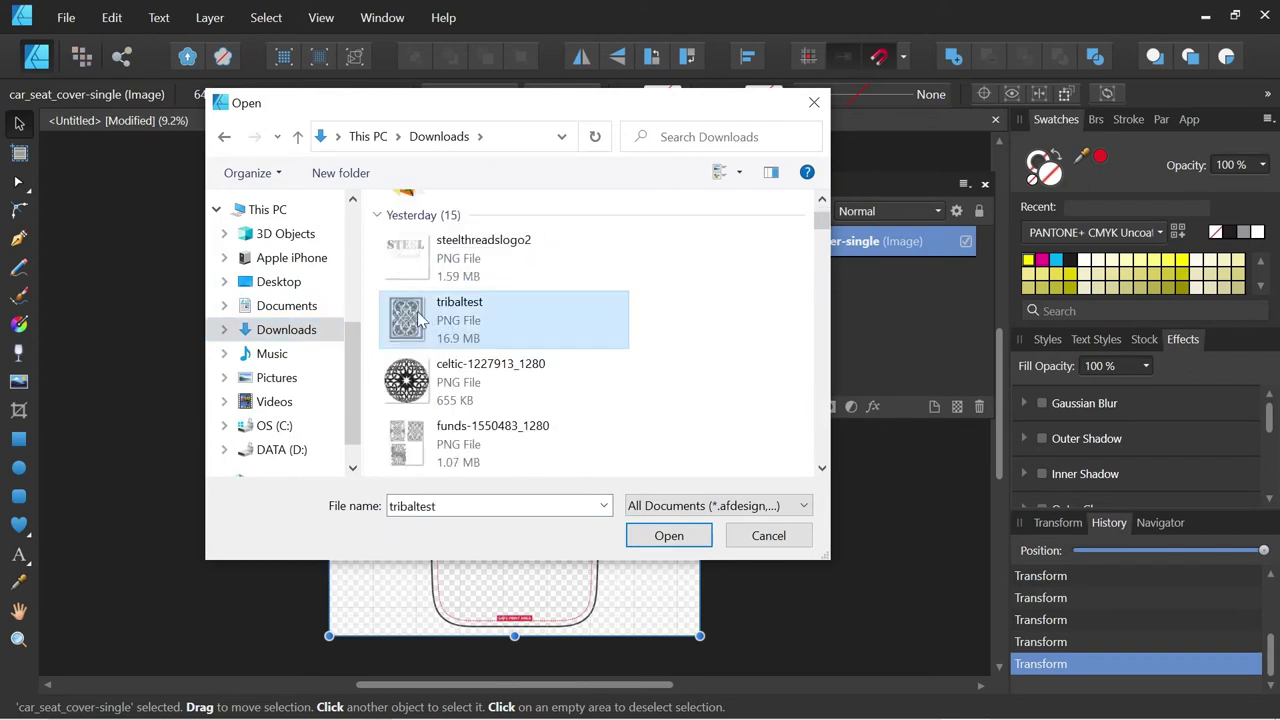
click(658, 540)
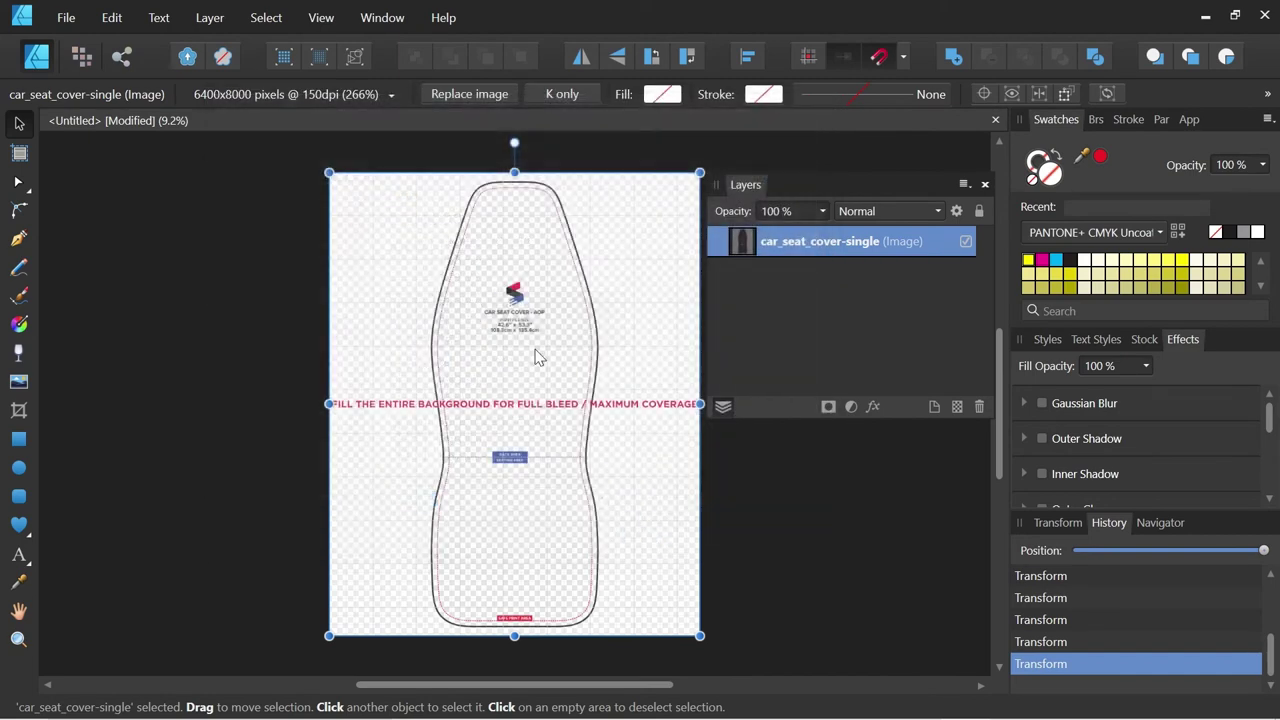
click(491, 325)
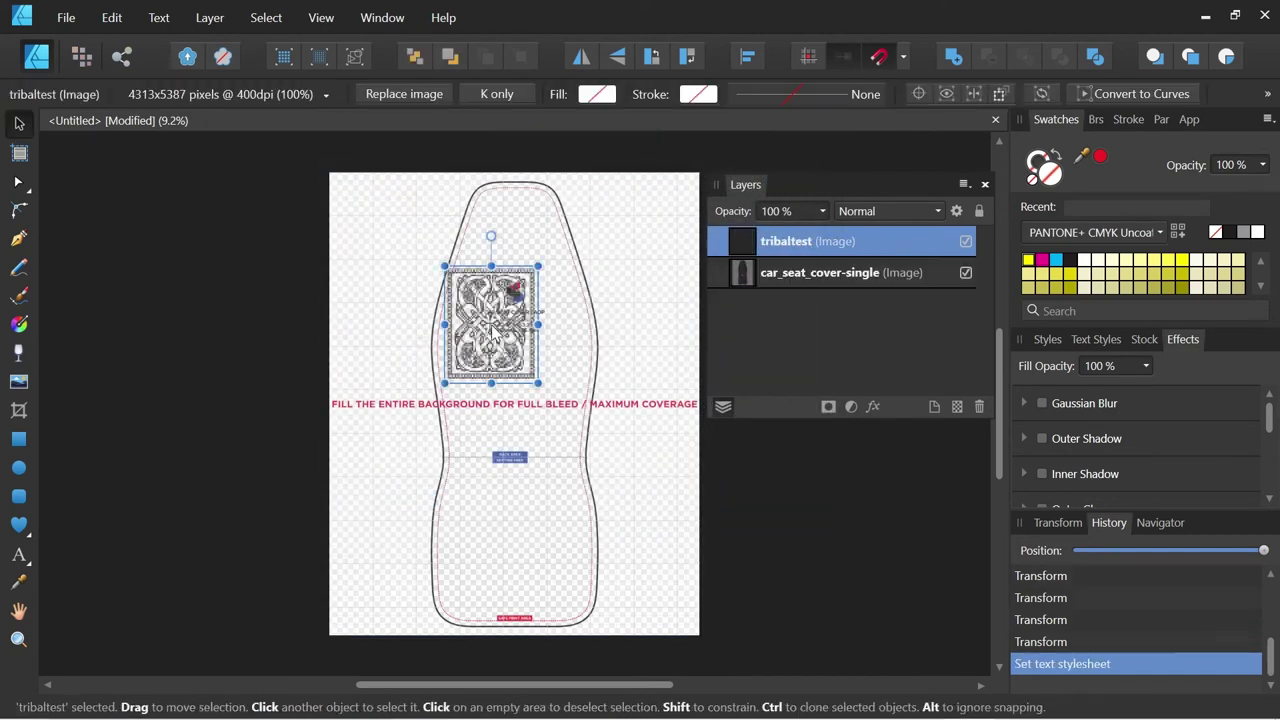
drag(537, 263, 519, 333)
drag(590, 228, 636, 172)
drag(554, 303, 552, 330)
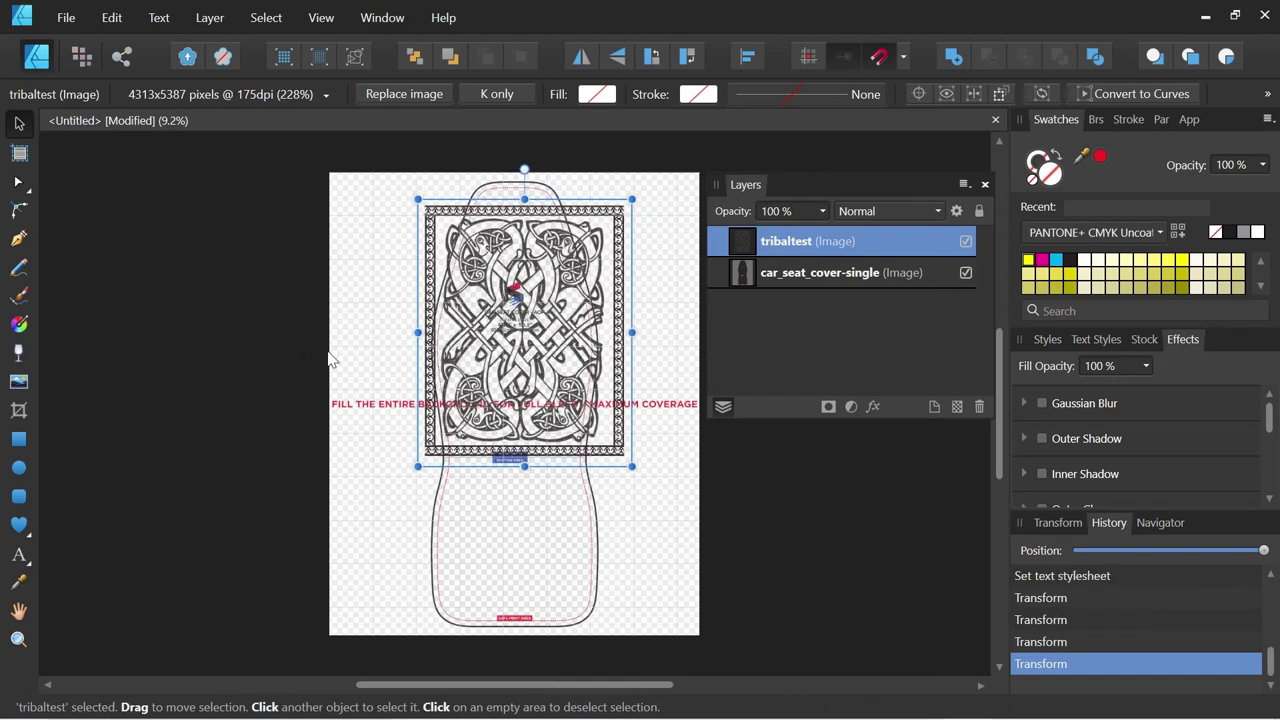
Step: Duplicate the tribaltest layer and move the copy down beneath the original
right_click(840, 255)
click(830, 427)
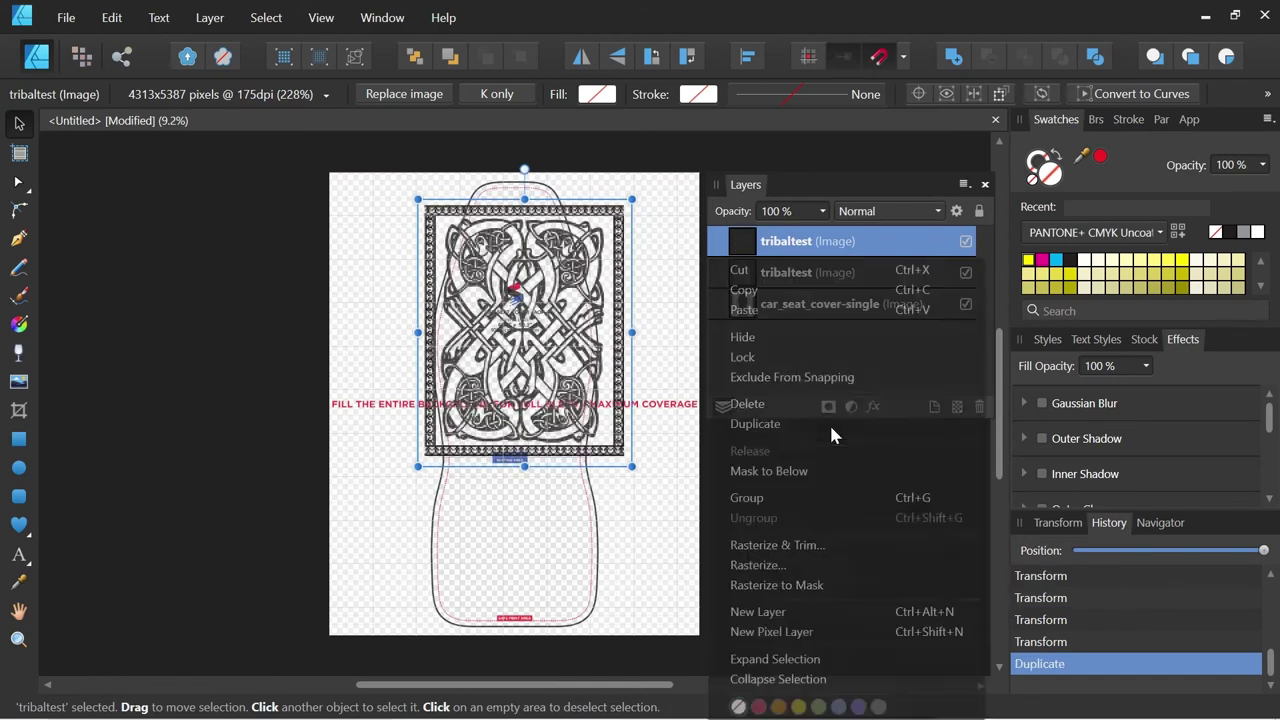
drag(529, 305, 528, 553)
Step: Draw a page-sized magenta rectangle behind both tribaltest layers and hide the car_seat_cover-single template
click(26, 441)
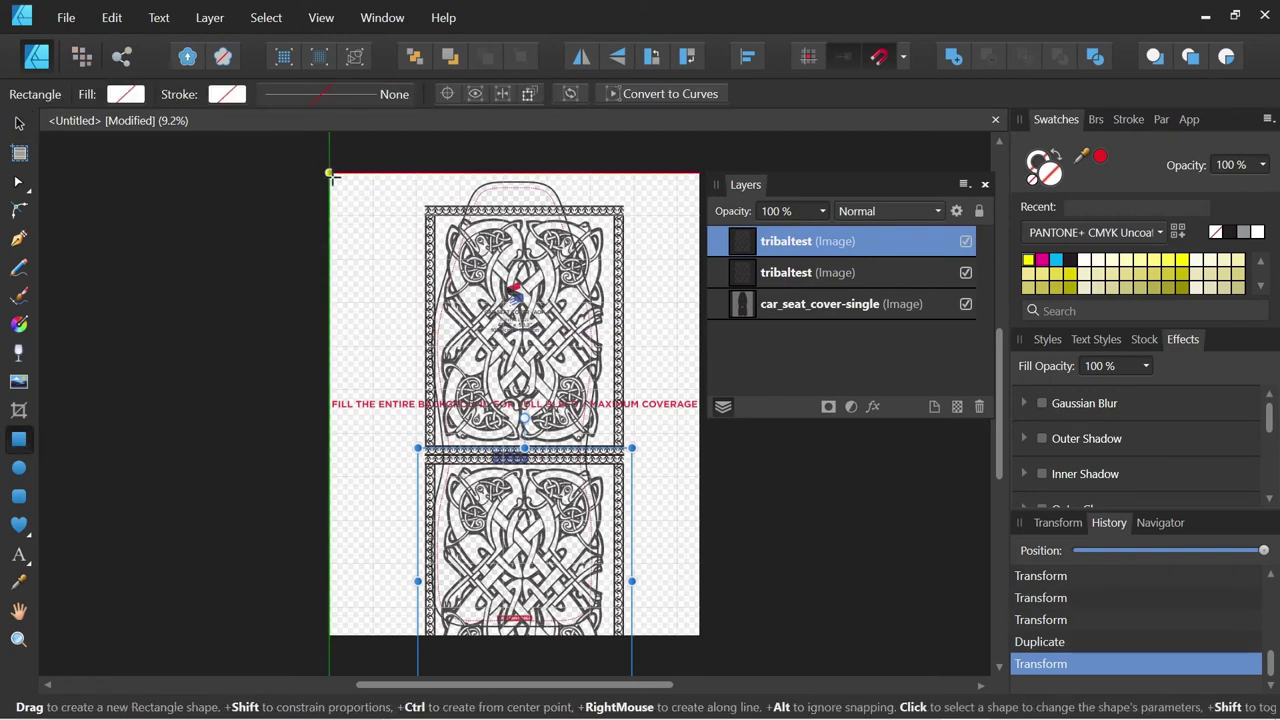
drag(331, 174, 700, 636)
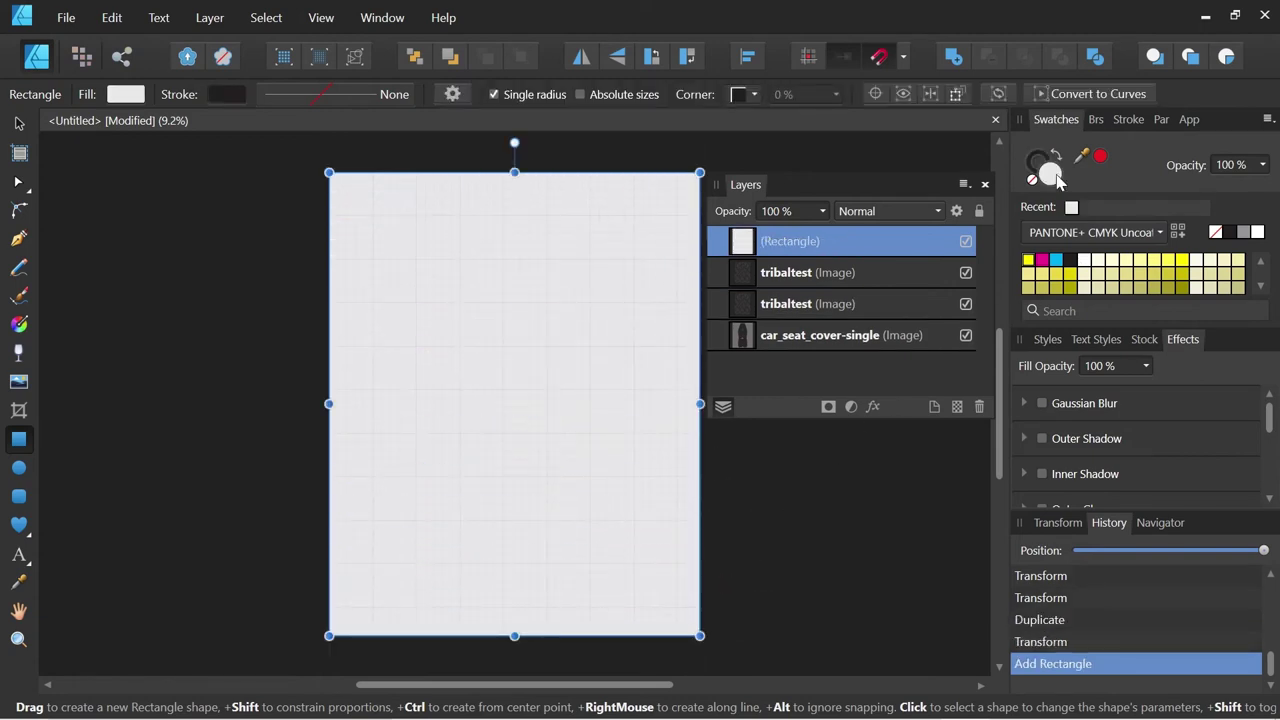
click(1042, 260)
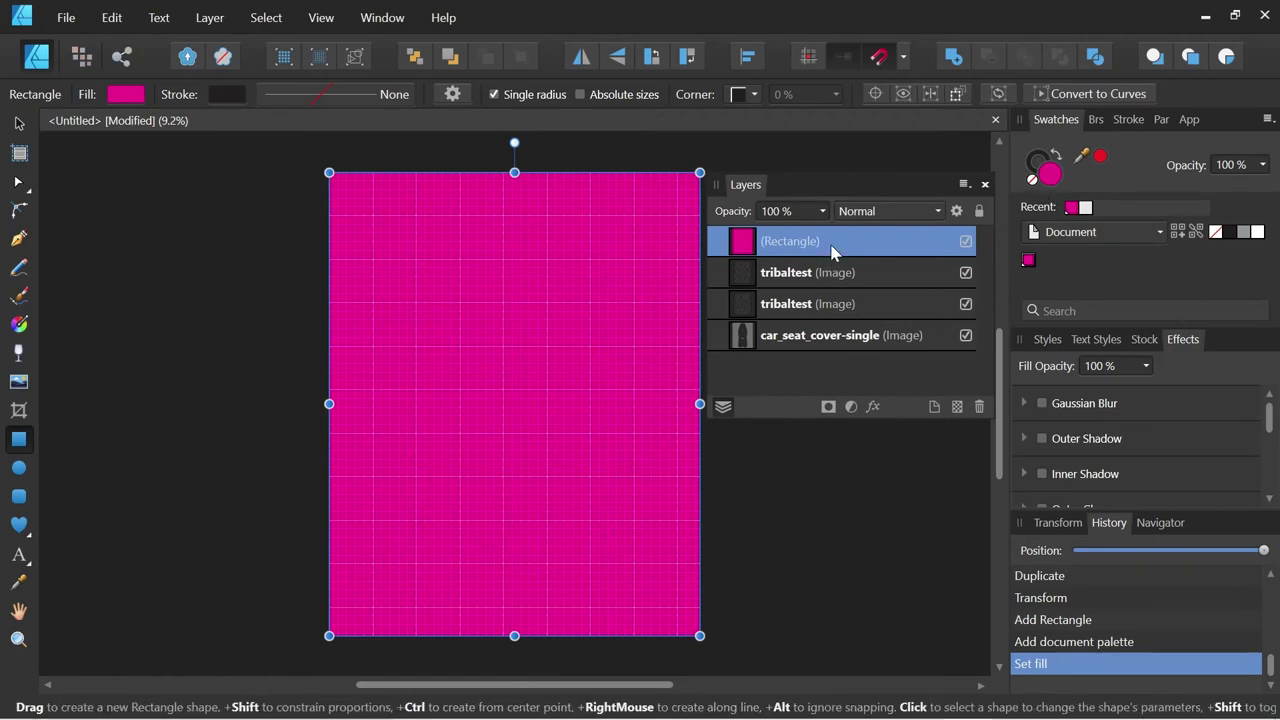
drag(831, 251, 835, 323)
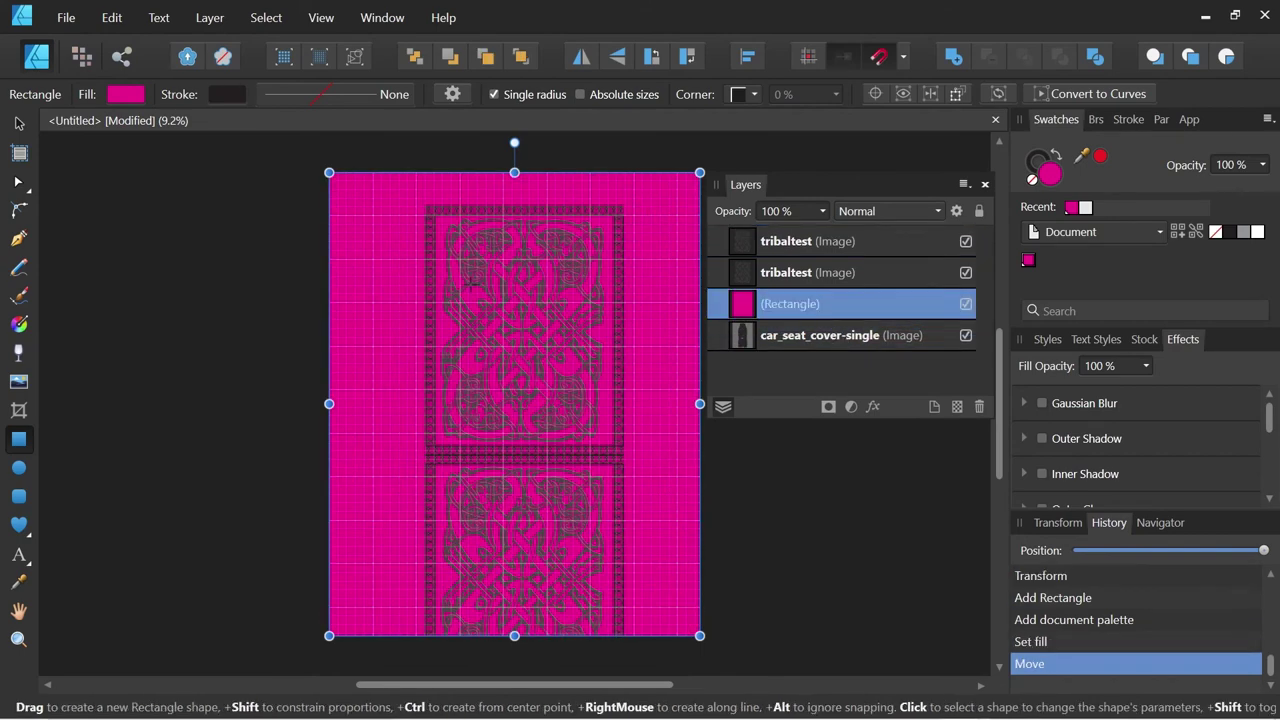
click(966, 337)
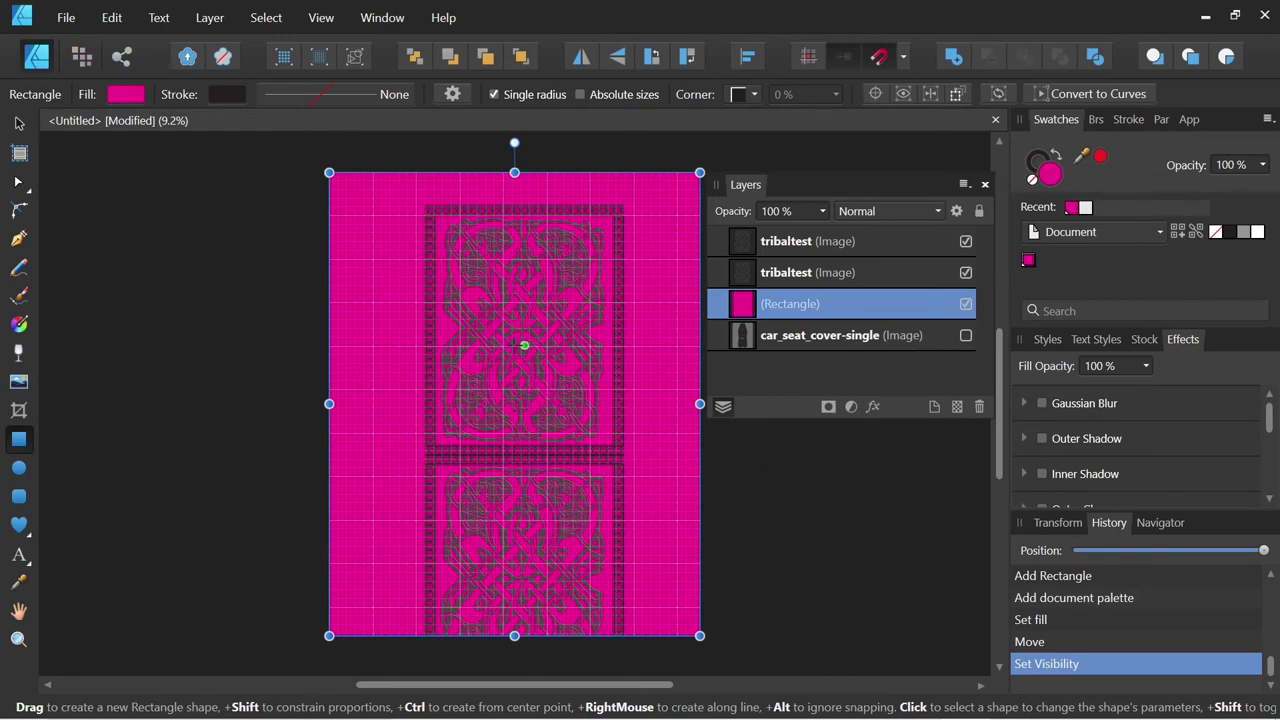
Step: Export the document as a 17040×21320 PNG named pinktribal into Downloads
click(66, 17)
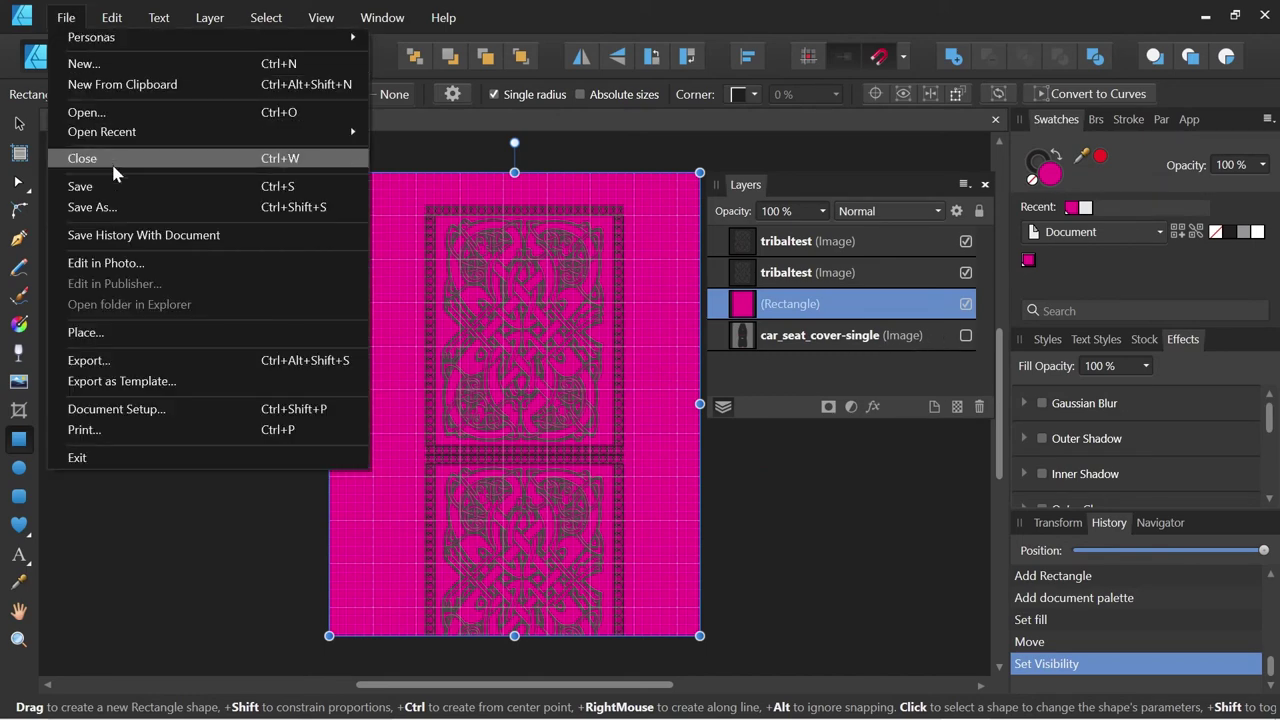
click(122, 360)
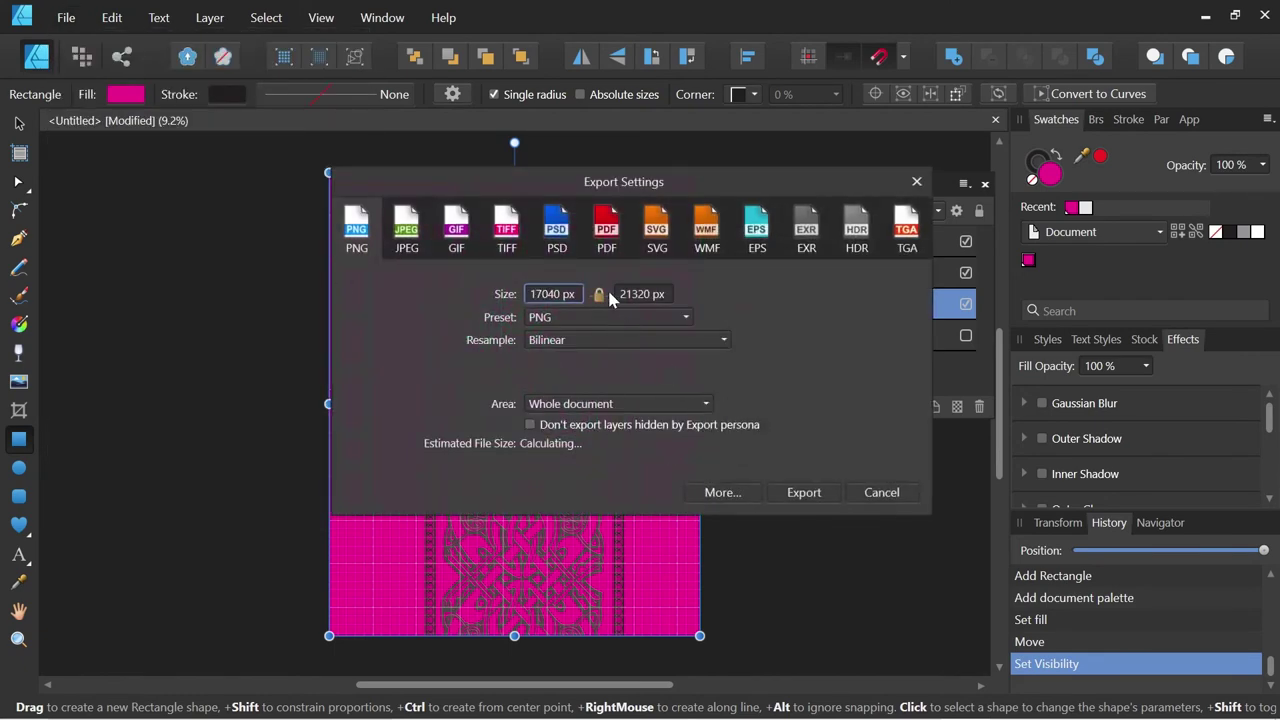
click(803, 492)
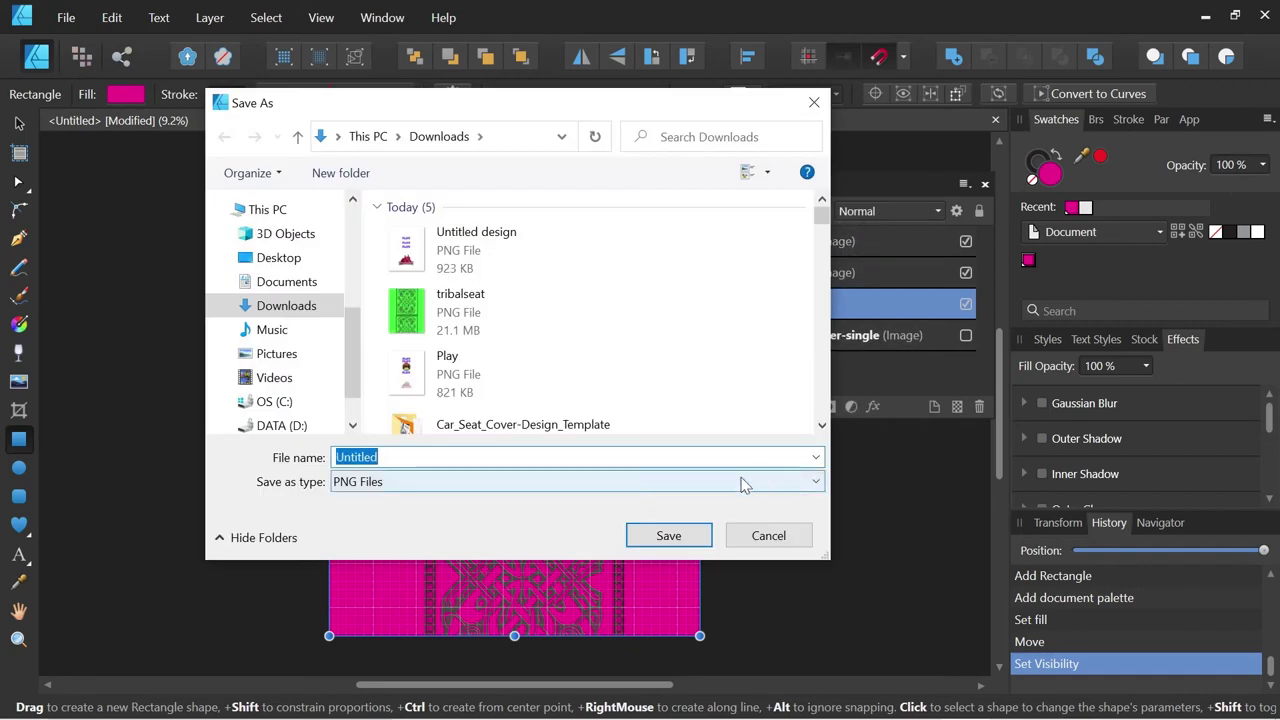
text(pint)
key(BackSpace)
text(ktriba)
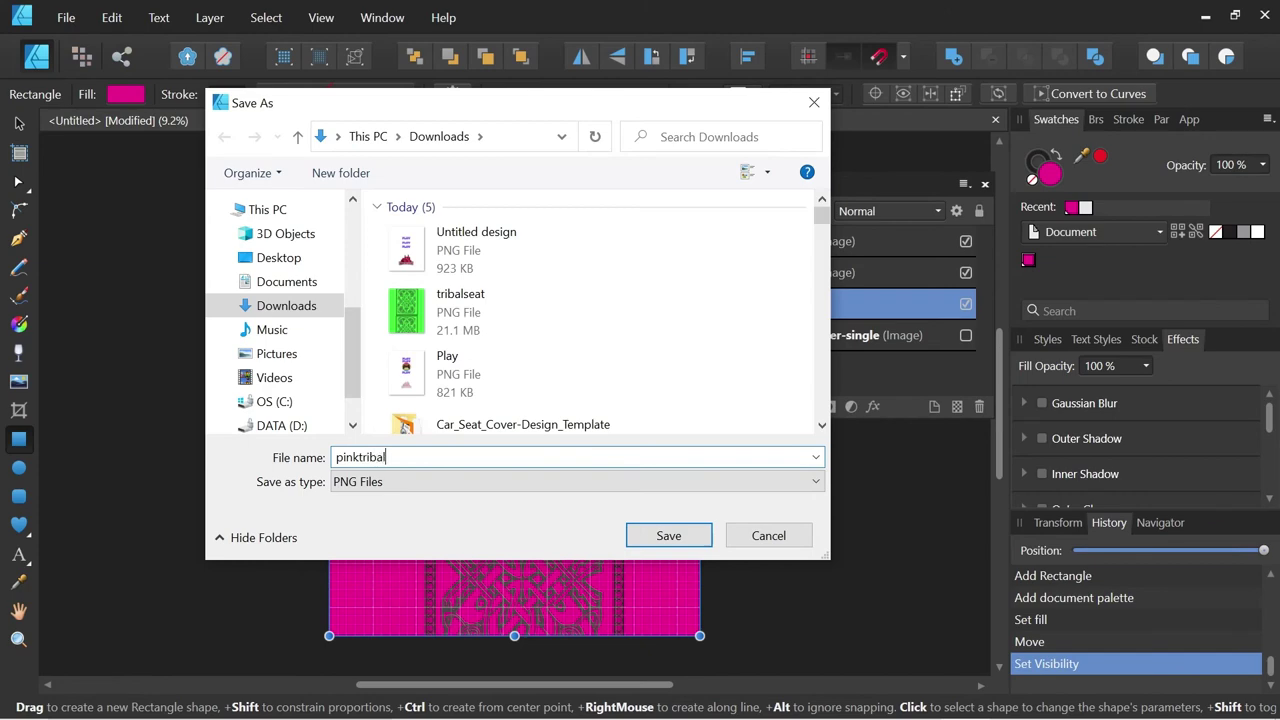
key(Return)
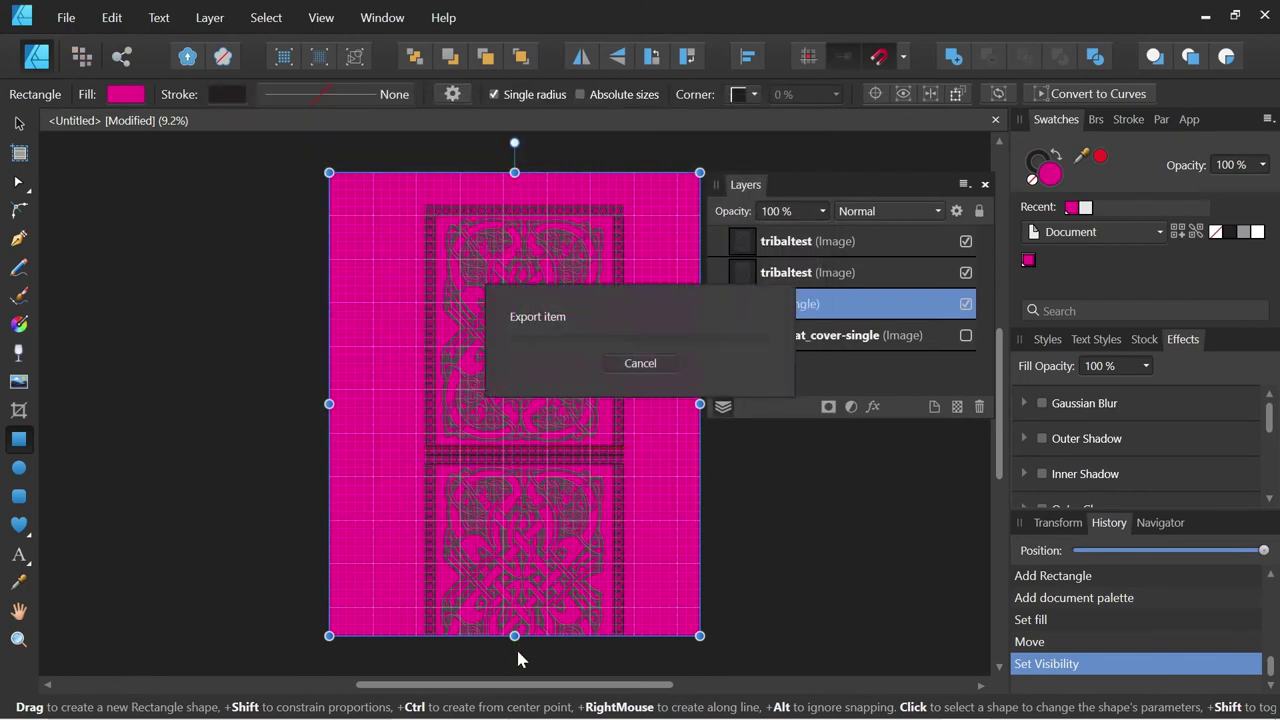
mouse_move(515, 715)
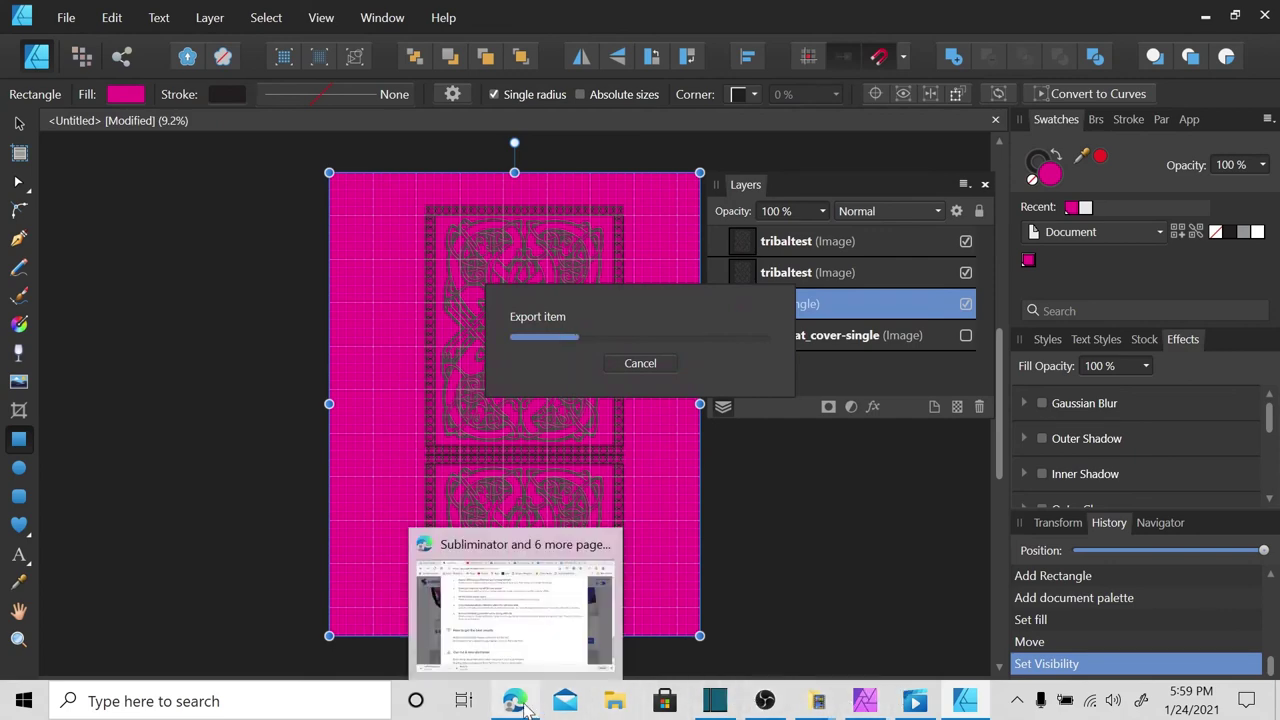
Step: In Subliminator, close the Car Seat Cover product popup and open the Upload / Select File picker
click(540, 596)
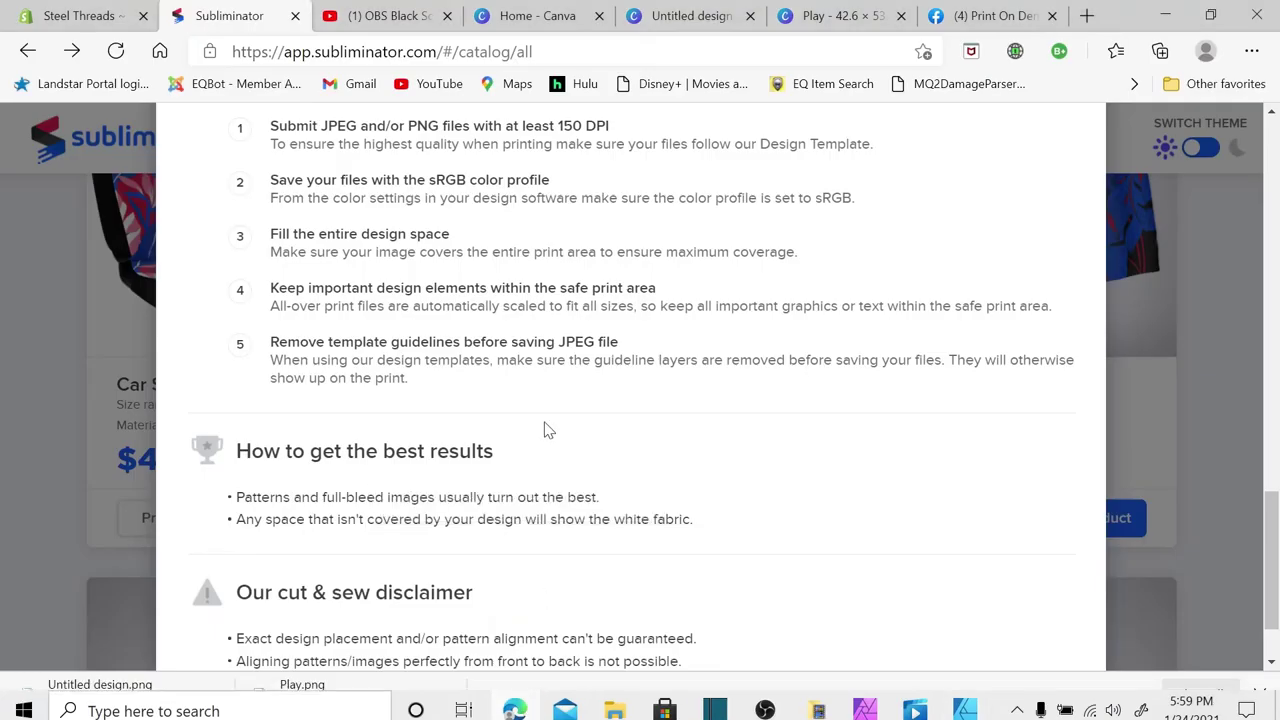
scroll(546, 429, up, 5)
scroll(947, 322, up, 9)
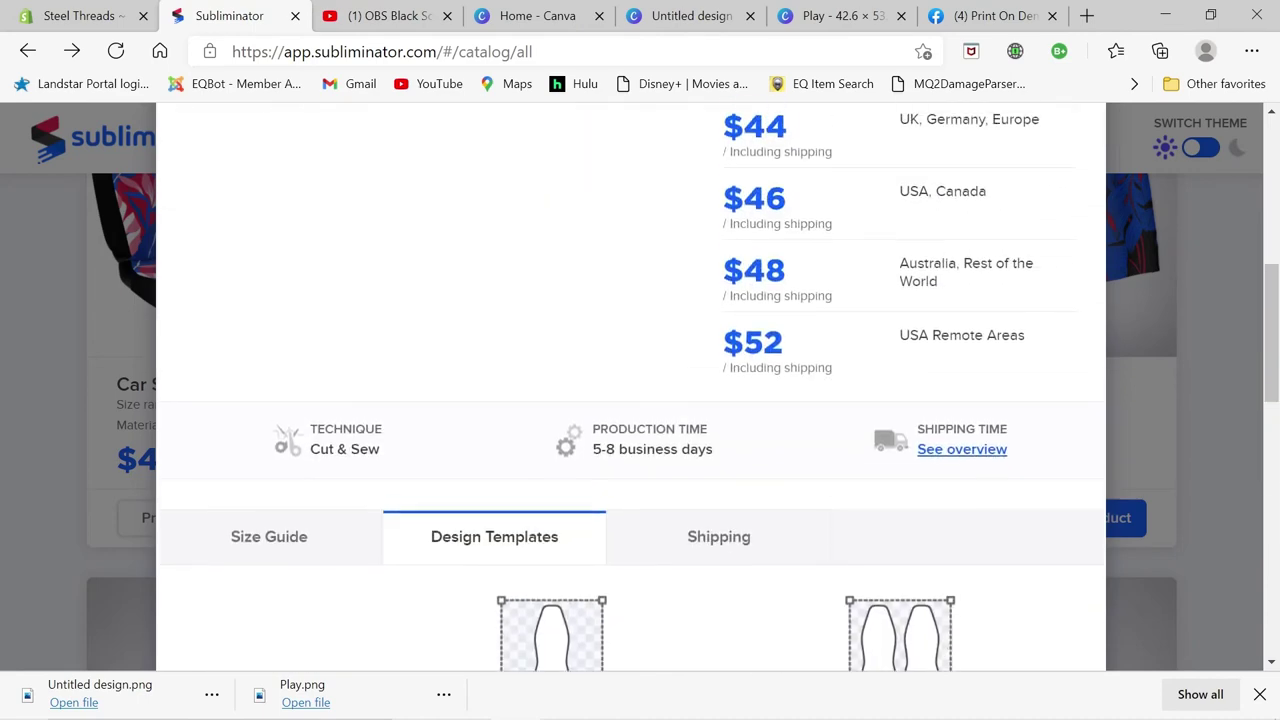
scroll(947, 322, up, 2)
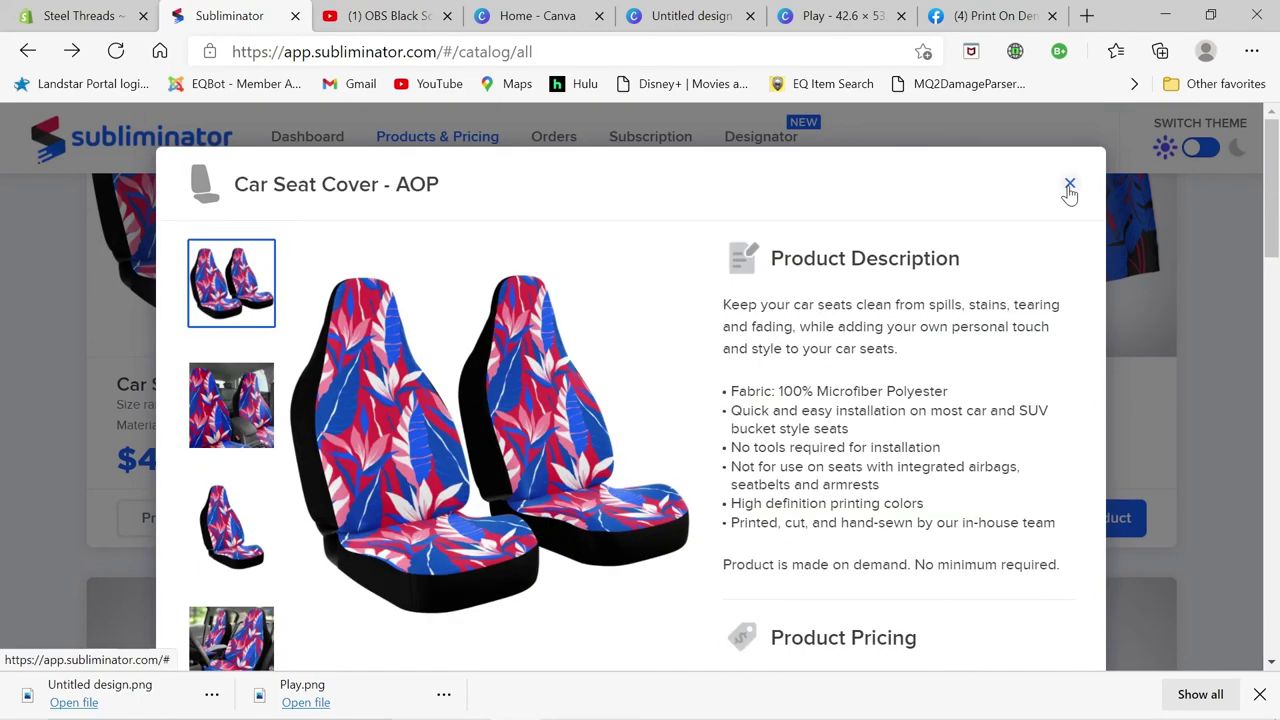
click(1069, 190)
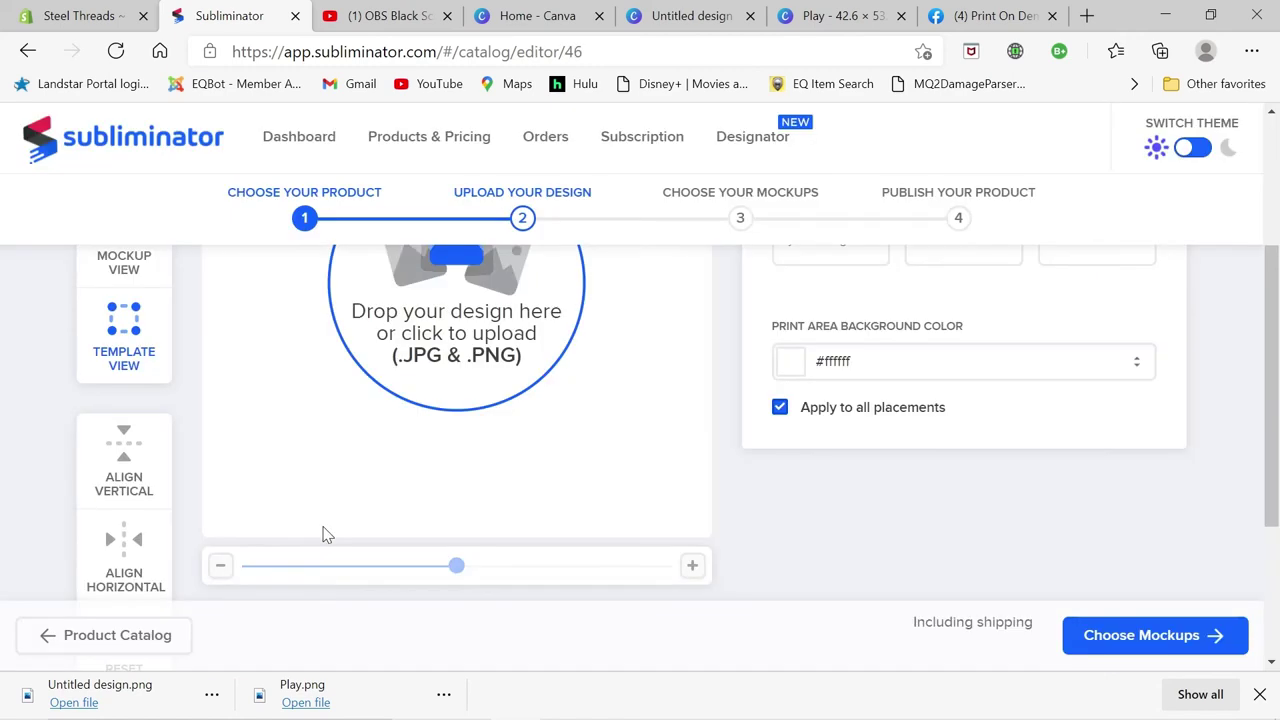
scroll(556, 303, up, 3)
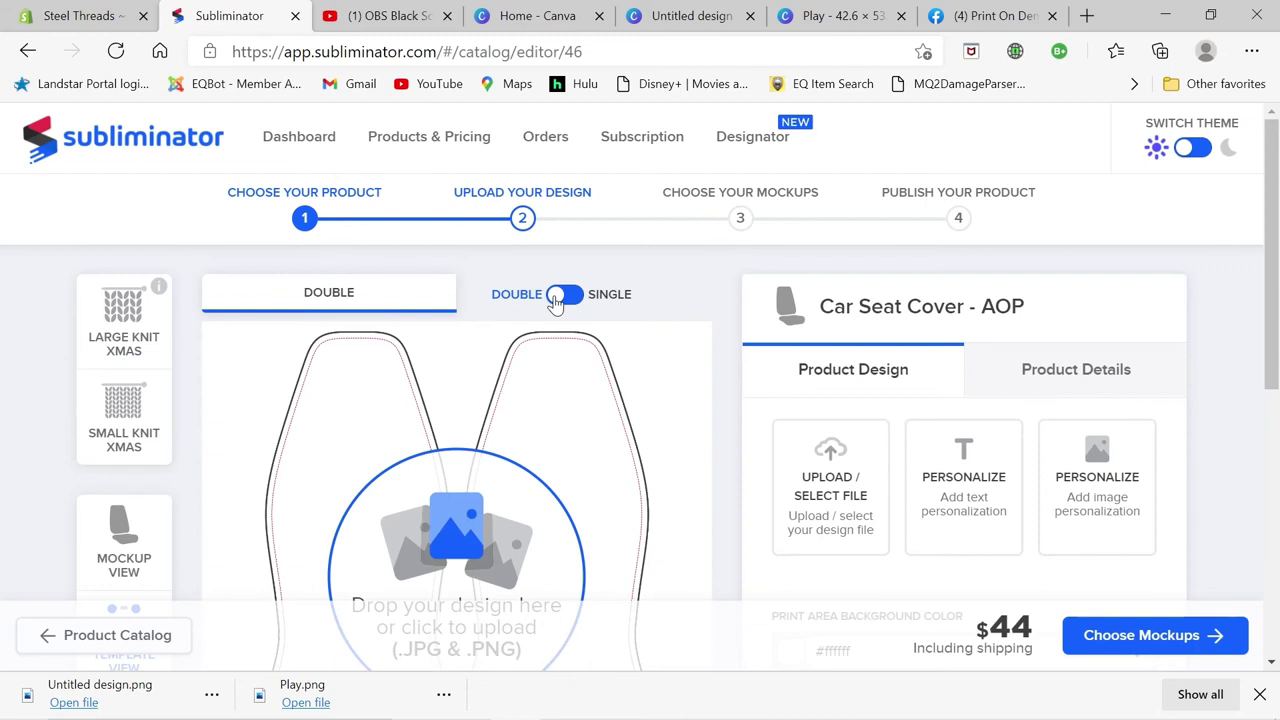
click(456, 535)
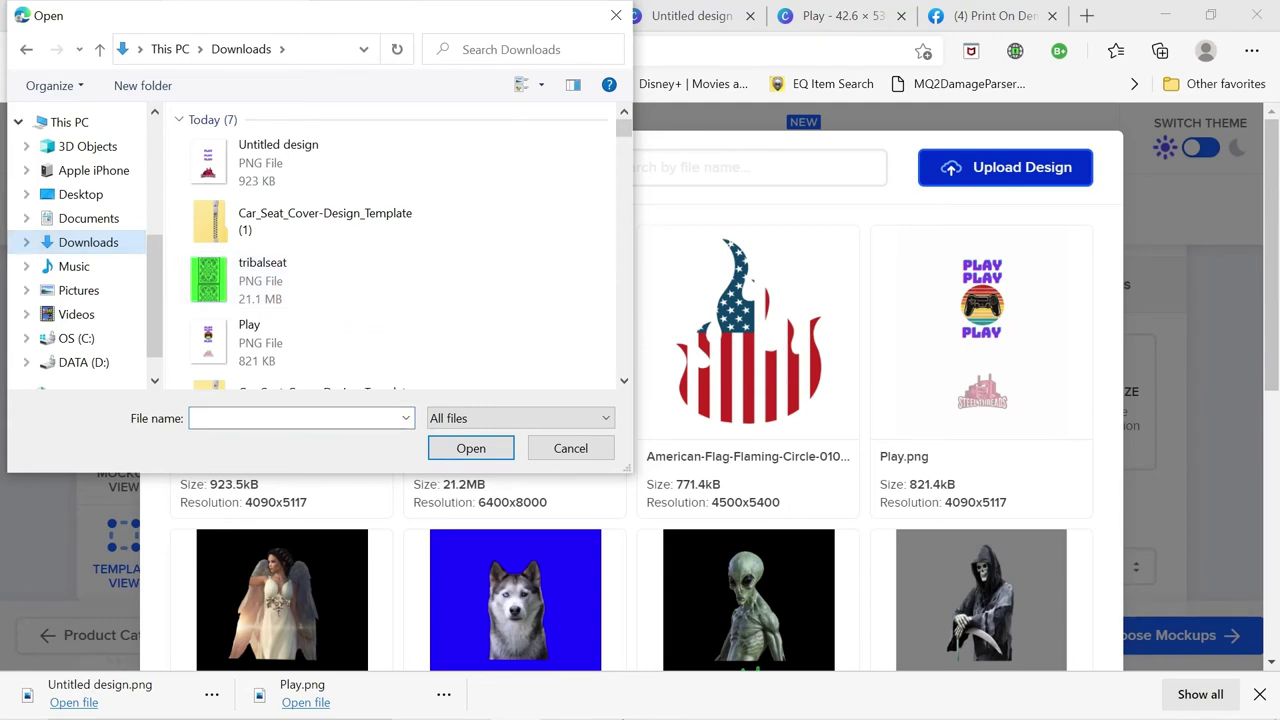
Step: Refresh Downloads in the file picker and upload the pinktribal PNG
click(965, 701)
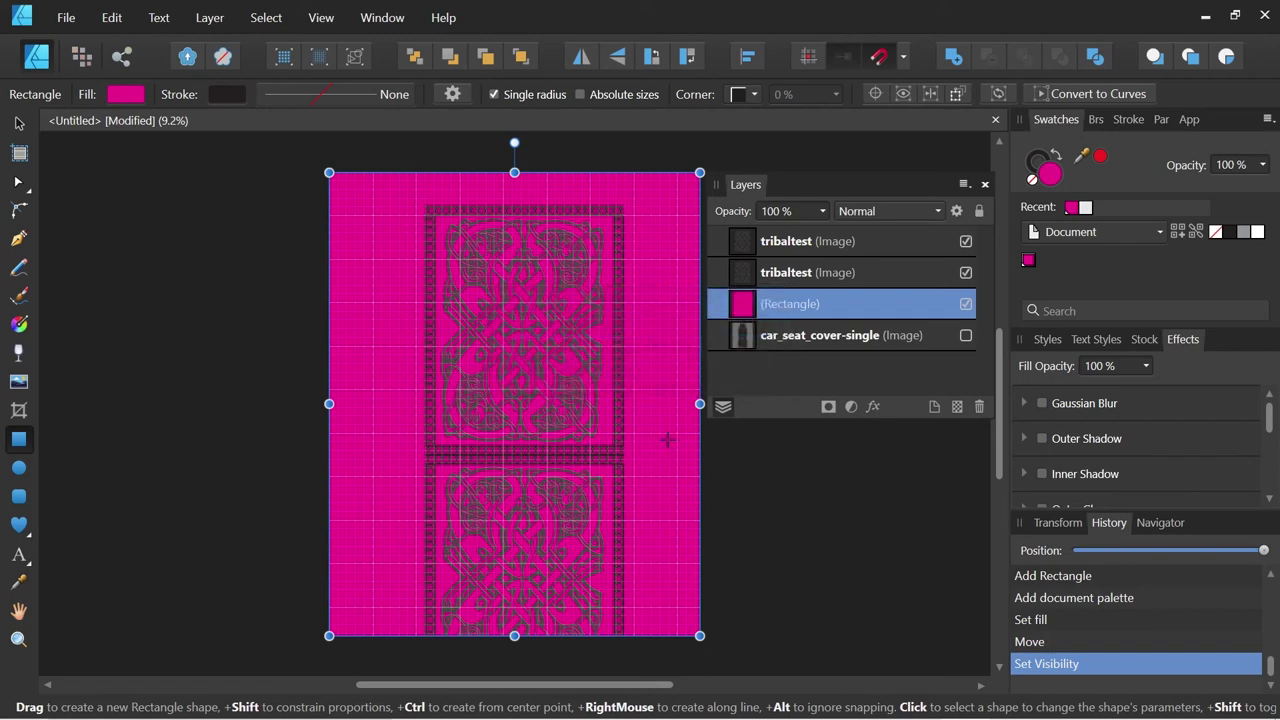
key(alt+Tab)
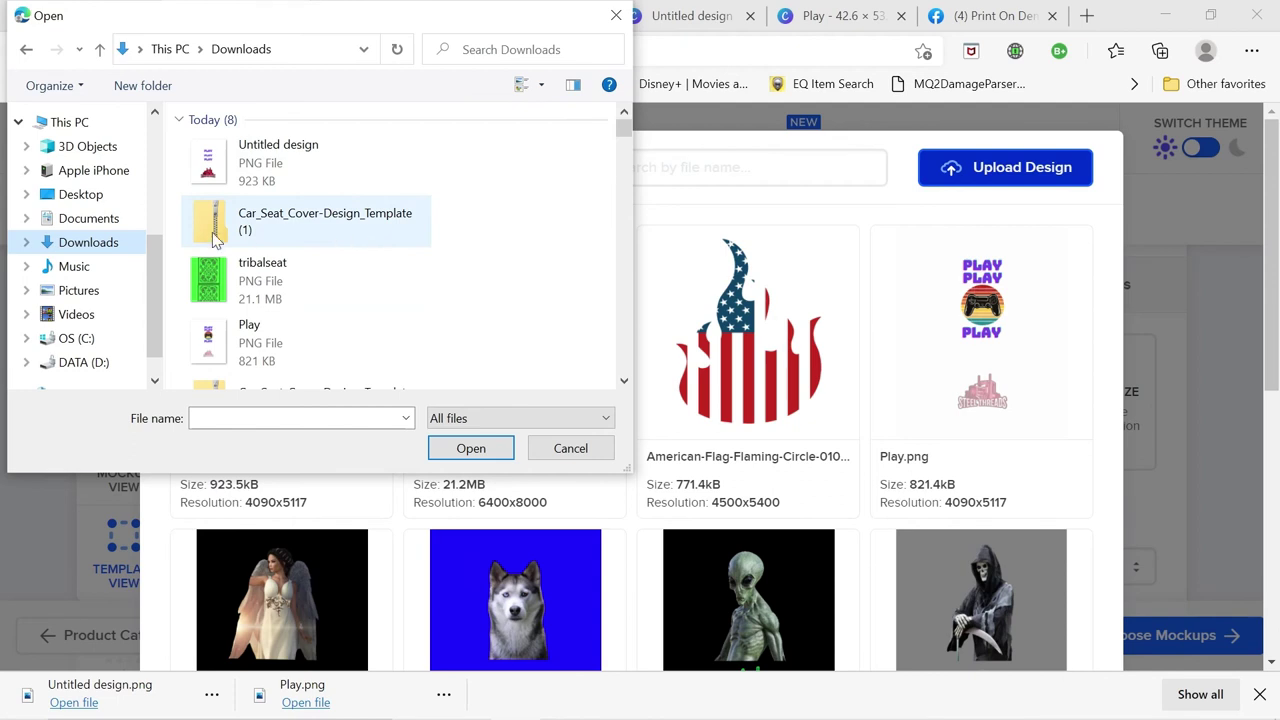
click(100, 216)
click(106, 251)
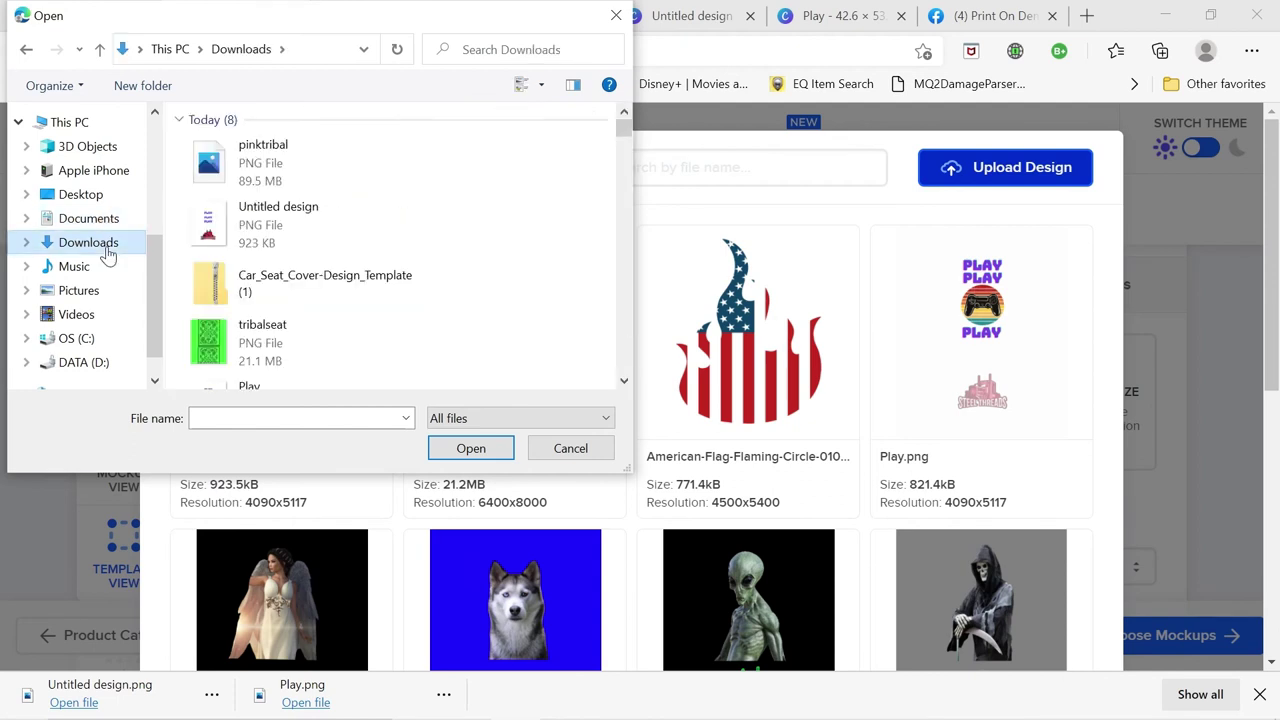
click(258, 168)
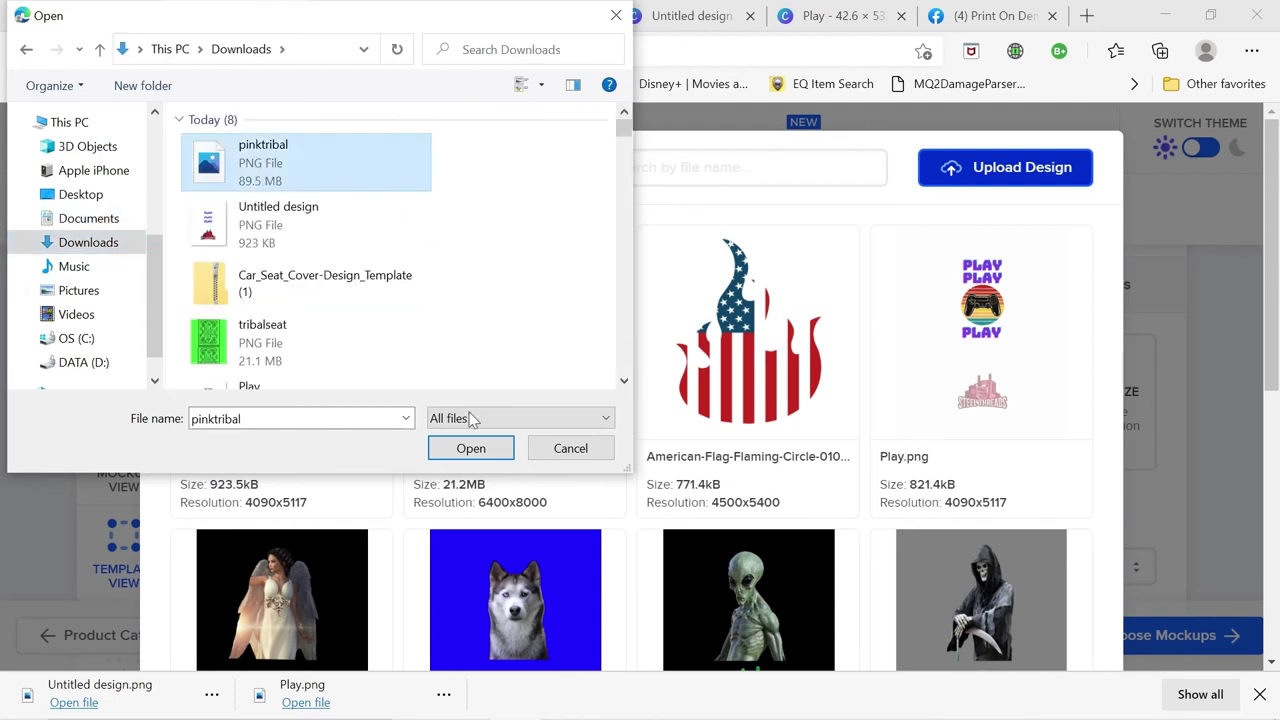
click(472, 448)
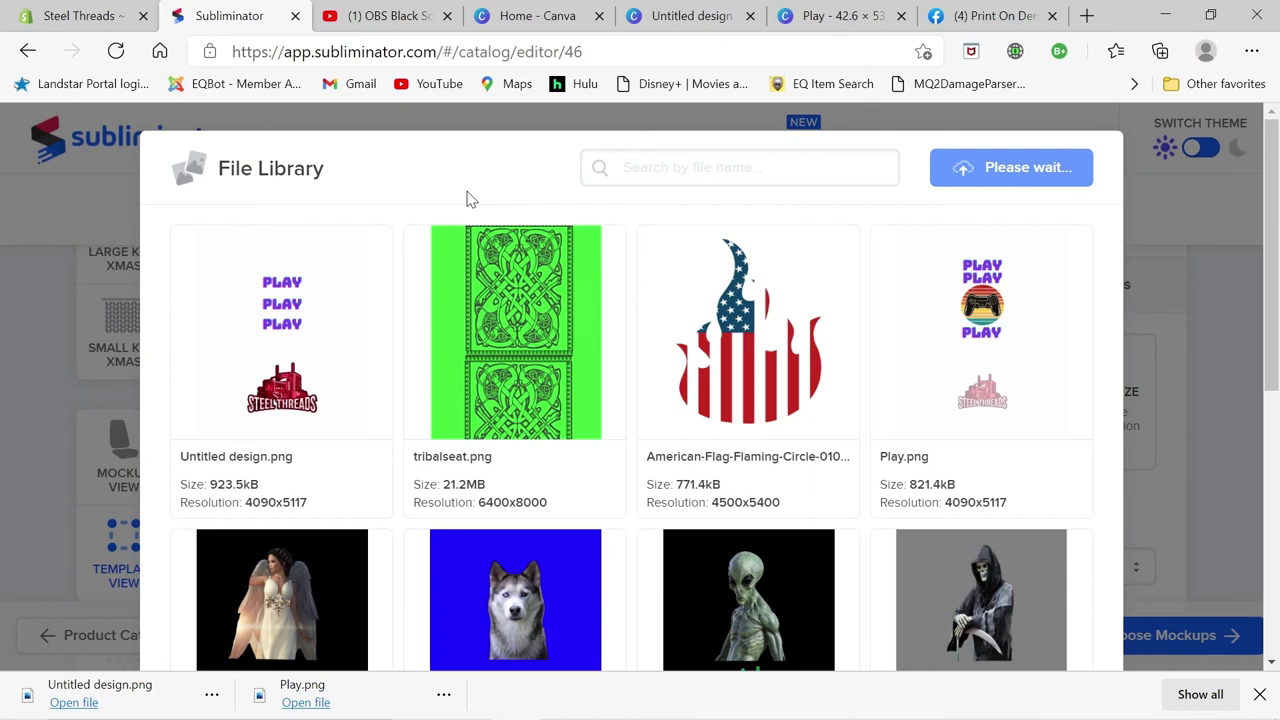
Step: Place, select and delete the green tribalseat design from the template, then reopen the File Library
scroll(467, 199, down, 1)
scroll(467, 199, up, 1)
click(512, 328)
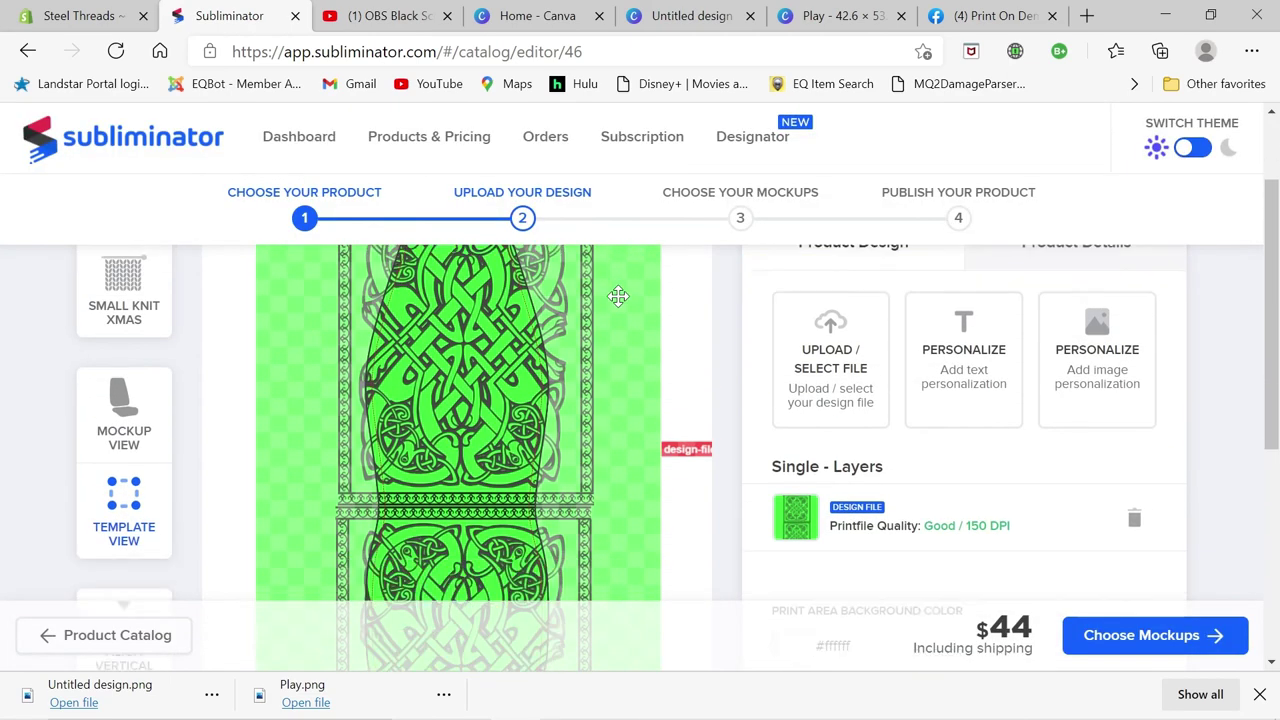
scroll(618, 296, up, 1)
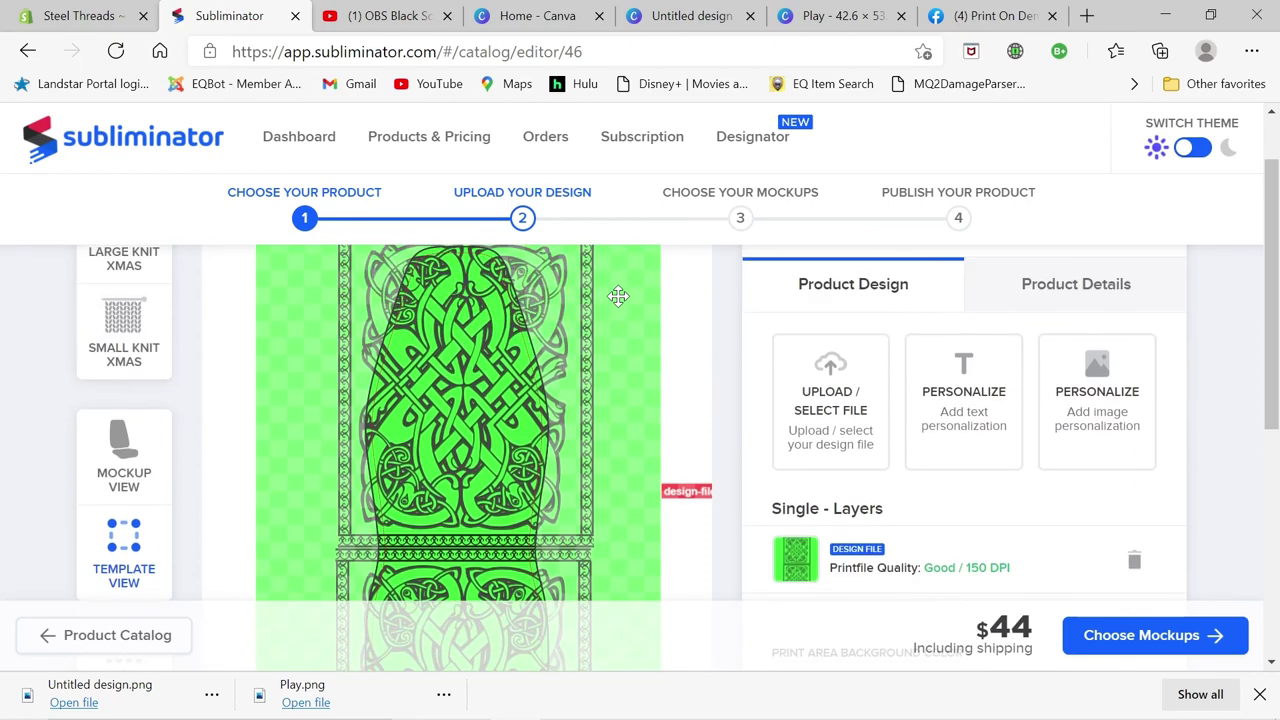
click(505, 438)
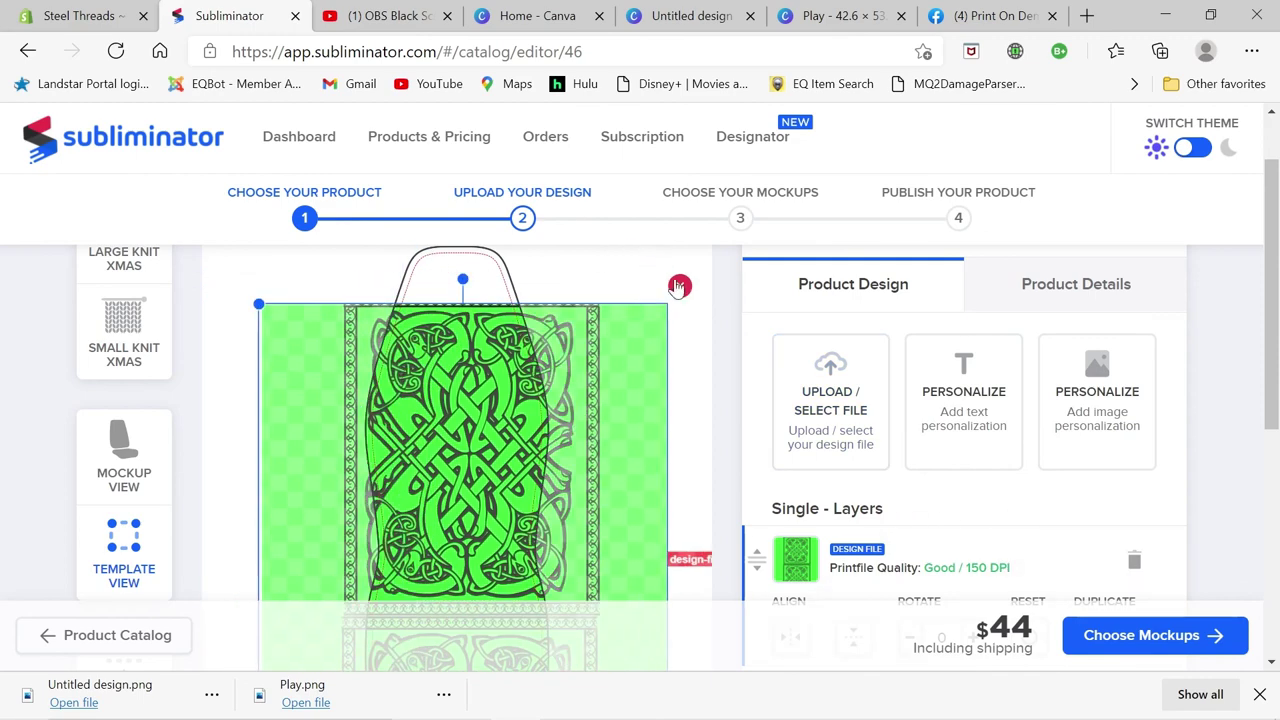
click(680, 287)
click(460, 470)
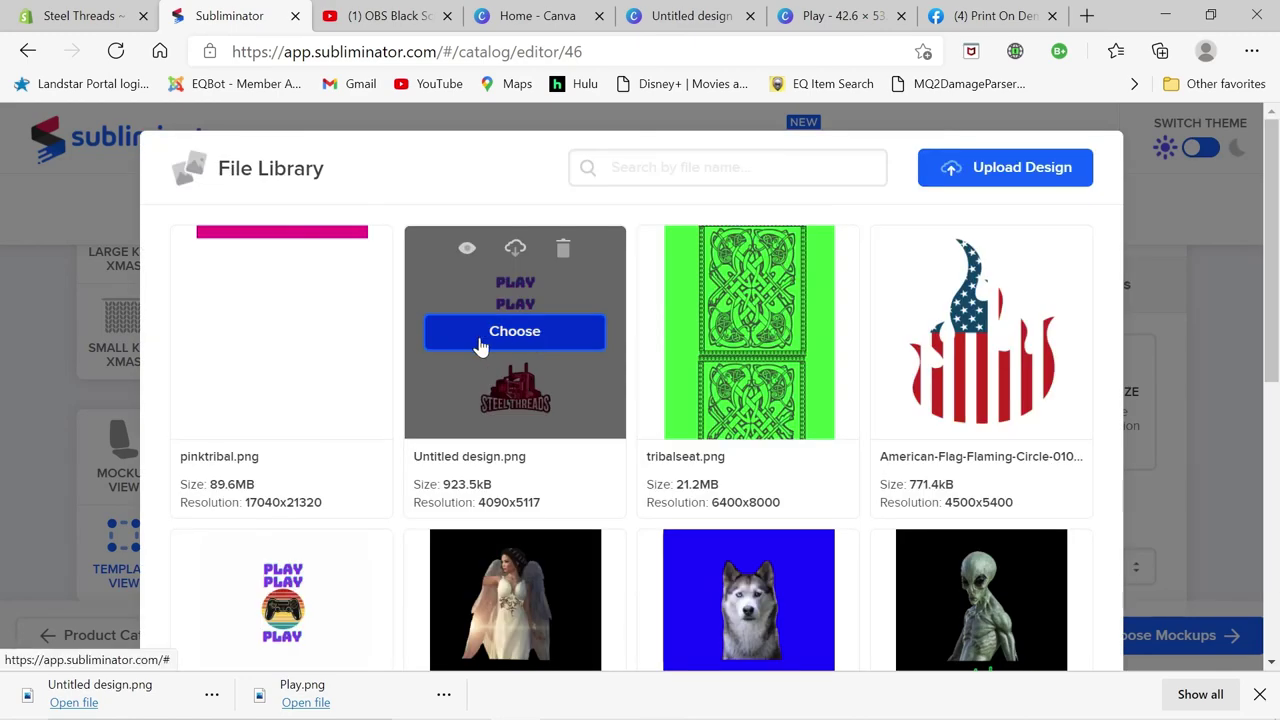
Step: Choose pinktribal.png for the seat template, confirm Good / 400 DPI quality, and continue to Choose Mockups
click(275, 330)
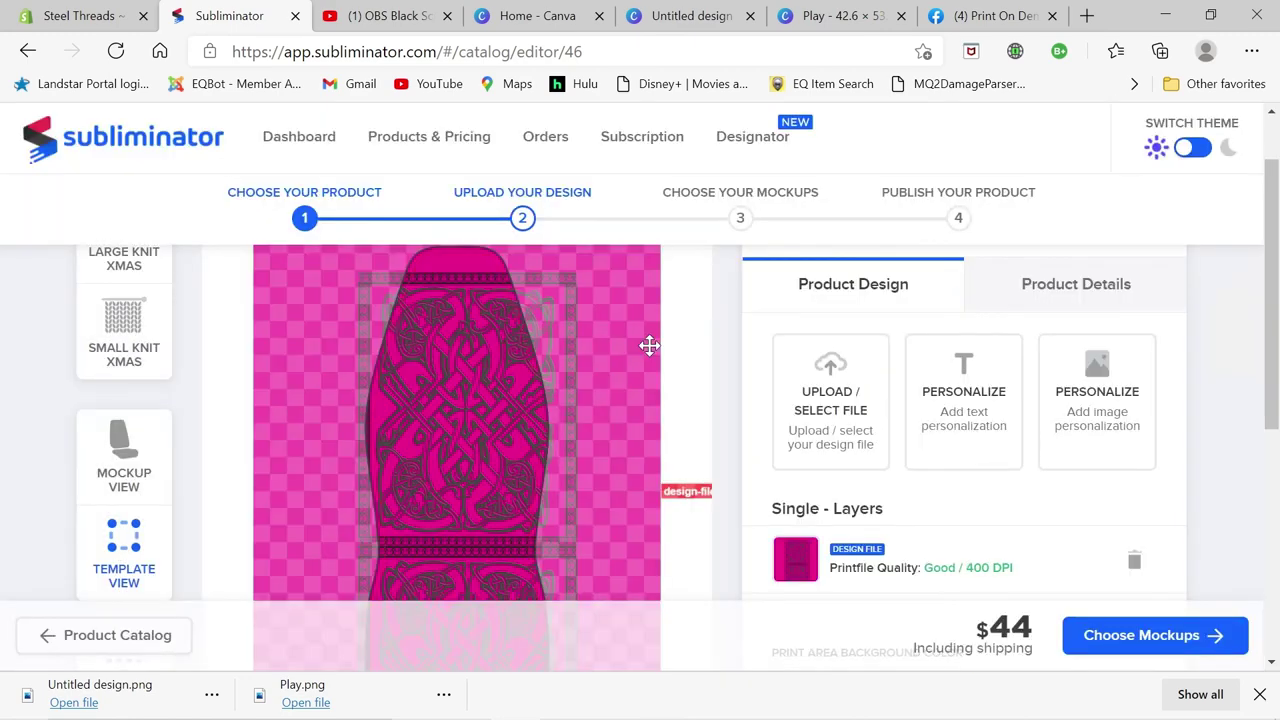
scroll(649, 345, down, 1)
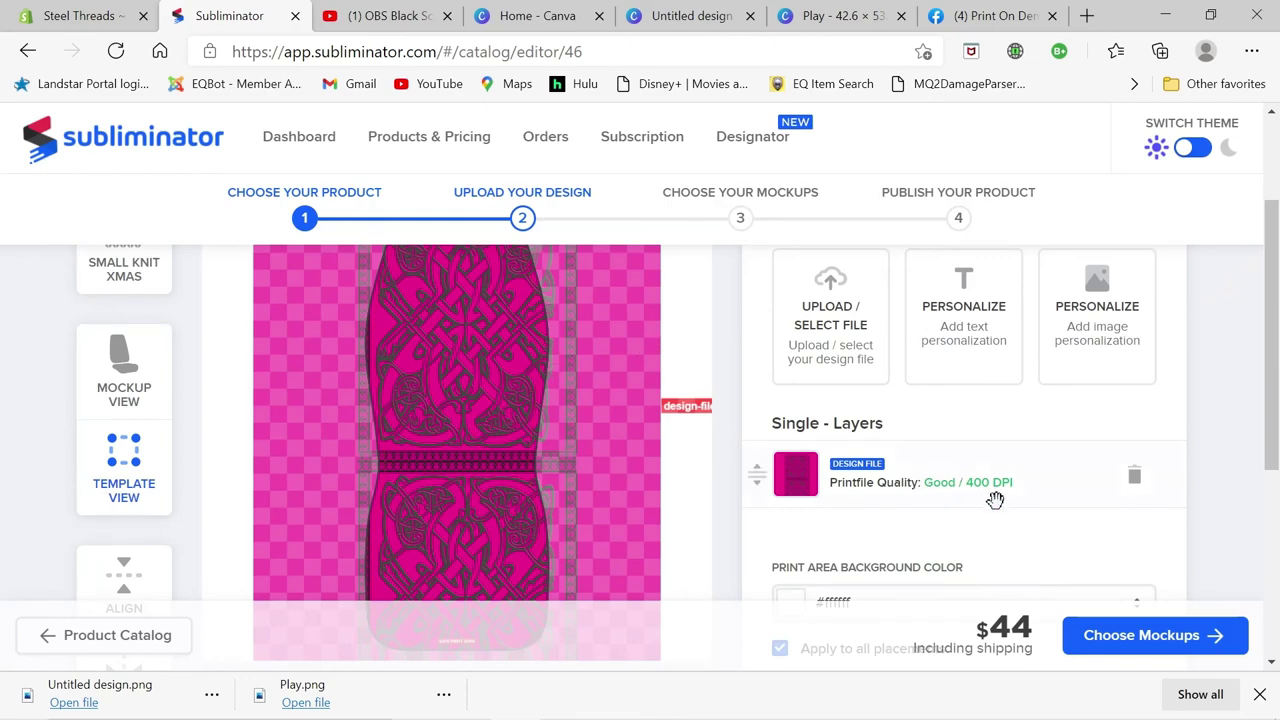
scroll(605, 429, up, 1)
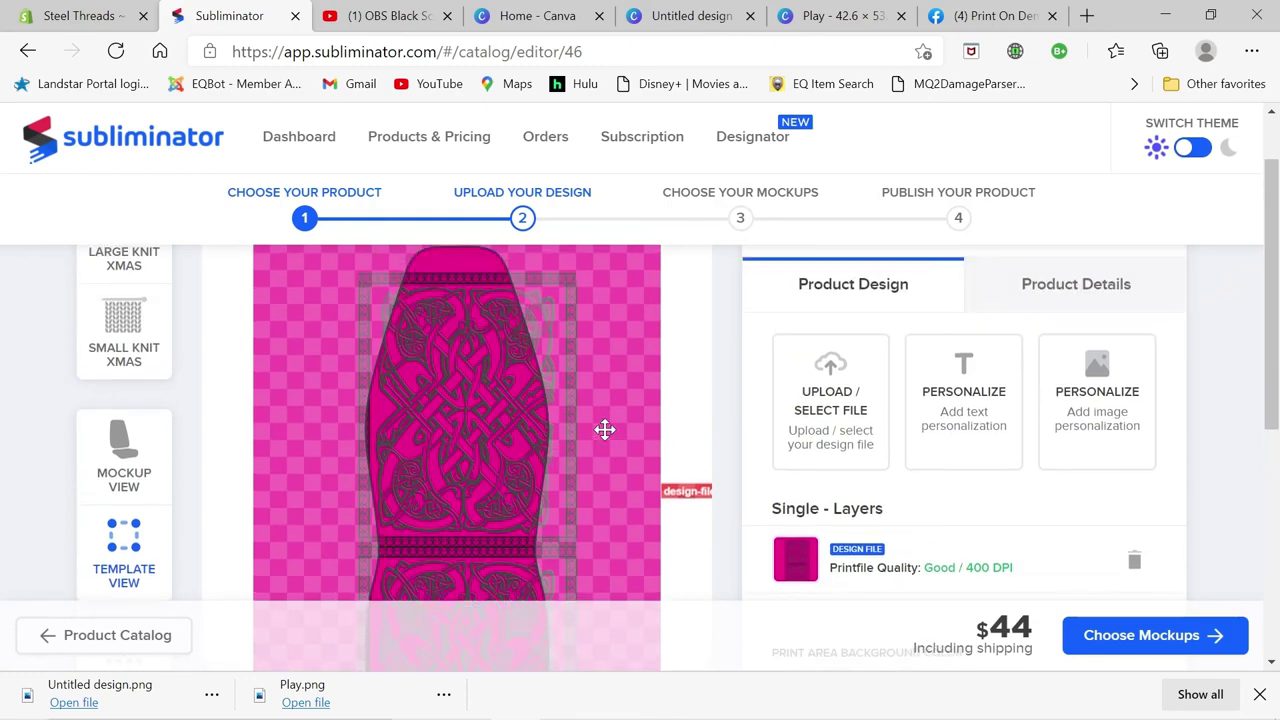
scroll(605, 429, down, 2)
click(1118, 638)
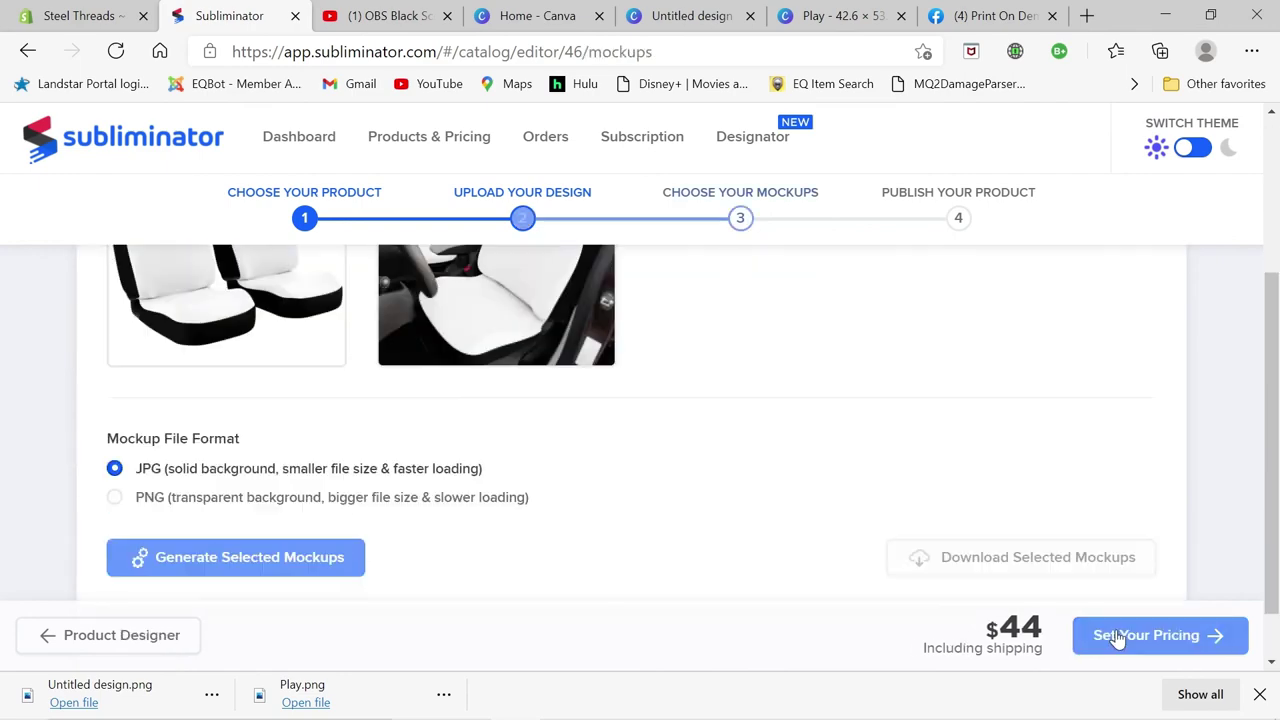